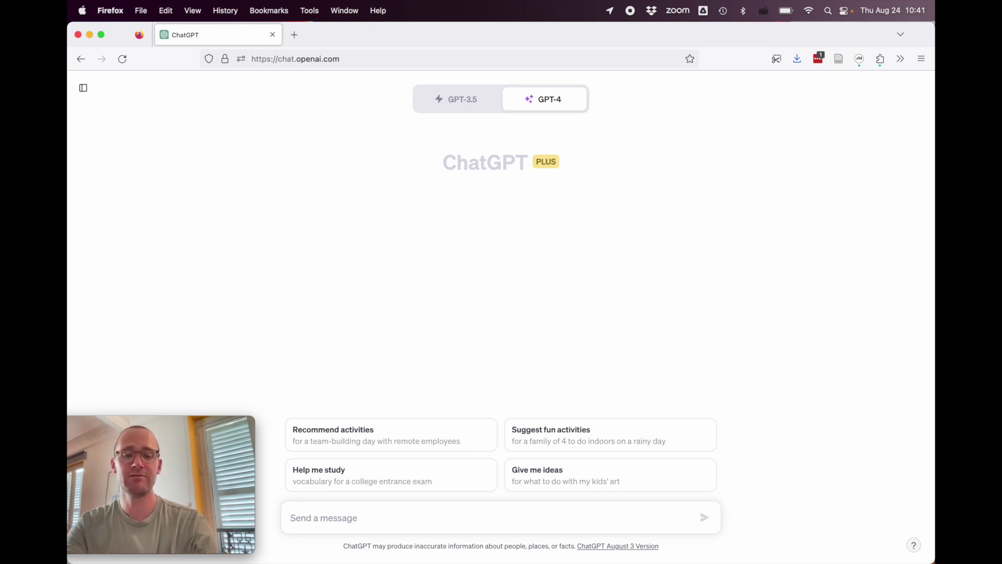
Step: Send 'Hi! I want to learn Bambara.' and highlight the Alphabet and Pronunciation heading
{"action": "type", "text": "Hi"}
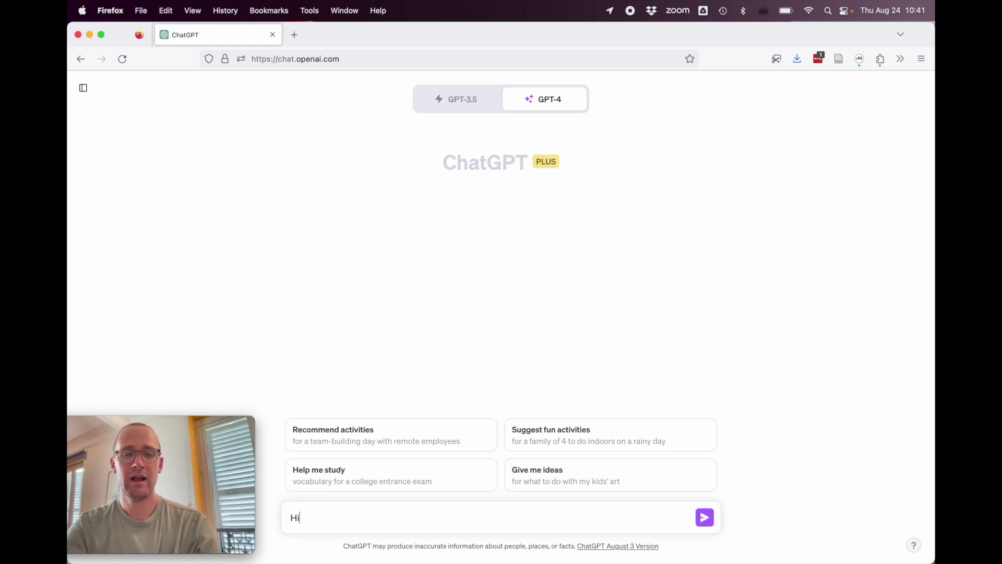
{"action": "type", "text": "! I want to learn Bambara."}
{"action": "key", "text": "Return"}
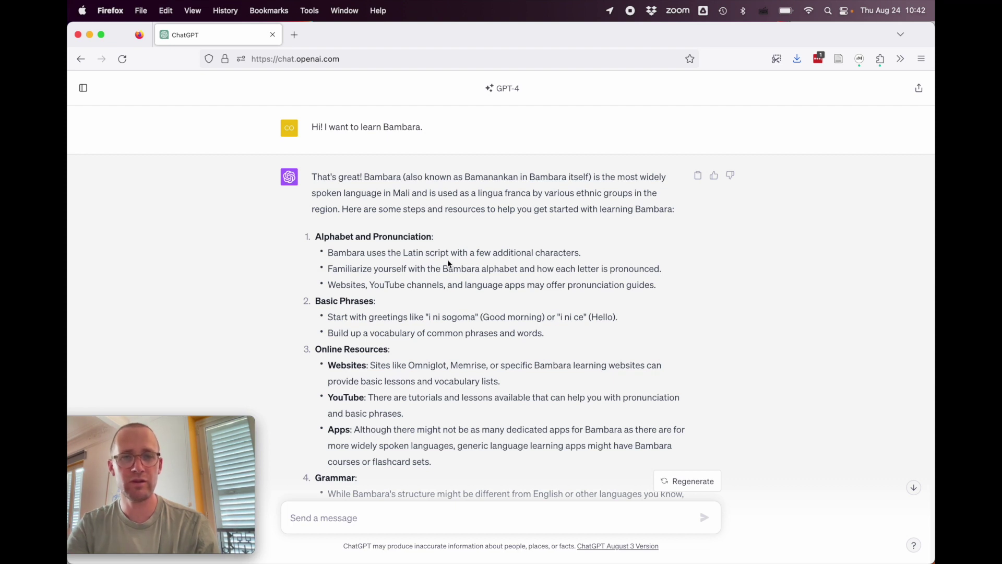
{"action": "triple_click", "coordinate": [416, 240]}
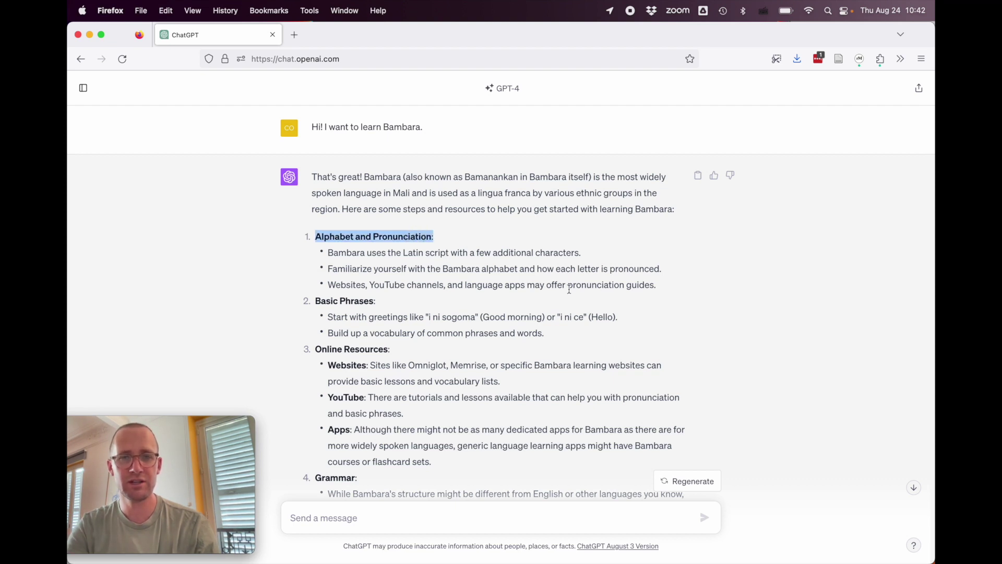
{"action": "scroll", "coordinate": [492, 289], "scroll_direction": "down", "scroll_amount": 3}
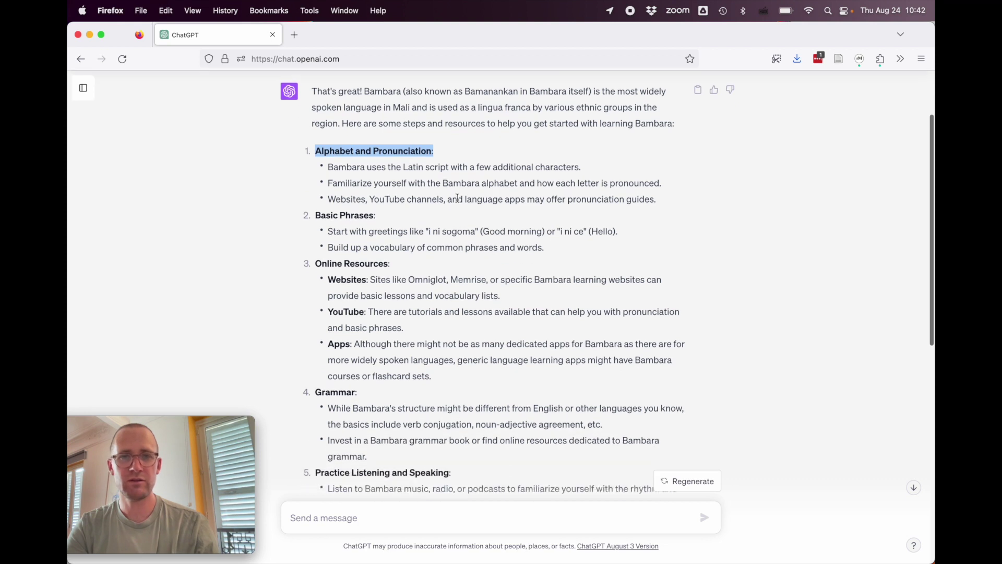
Step: Highlight the Latin script and greetings bullets and the words sogoma, characters and ce
{"action": "left_click", "coordinate": [485, 167]}
{"action": "triple_click", "coordinate": [486, 167]}
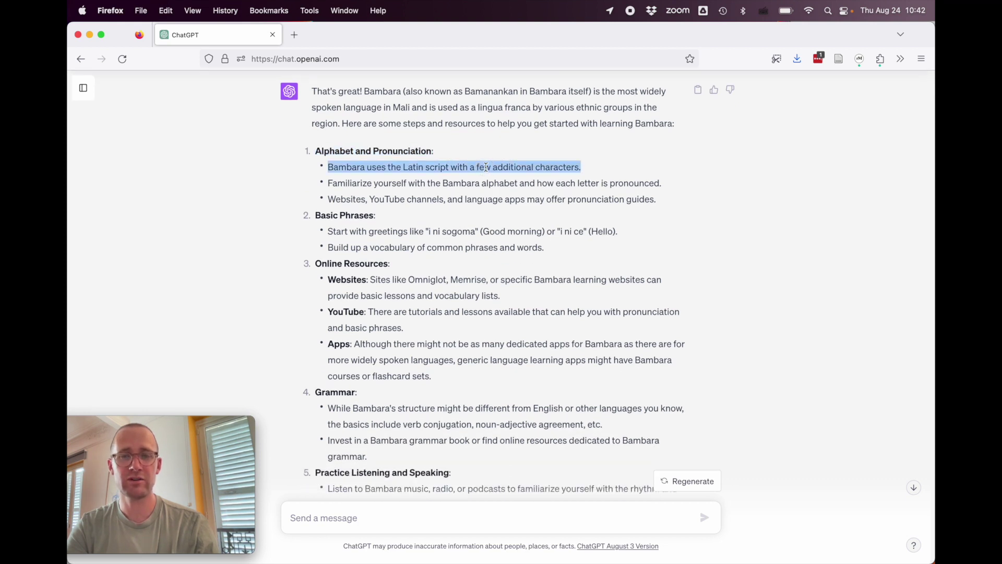
{"action": "scroll", "coordinate": [485, 167], "scroll_direction": "down", "scroll_amount": 1}
{"action": "triple_click", "coordinate": [455, 224]}
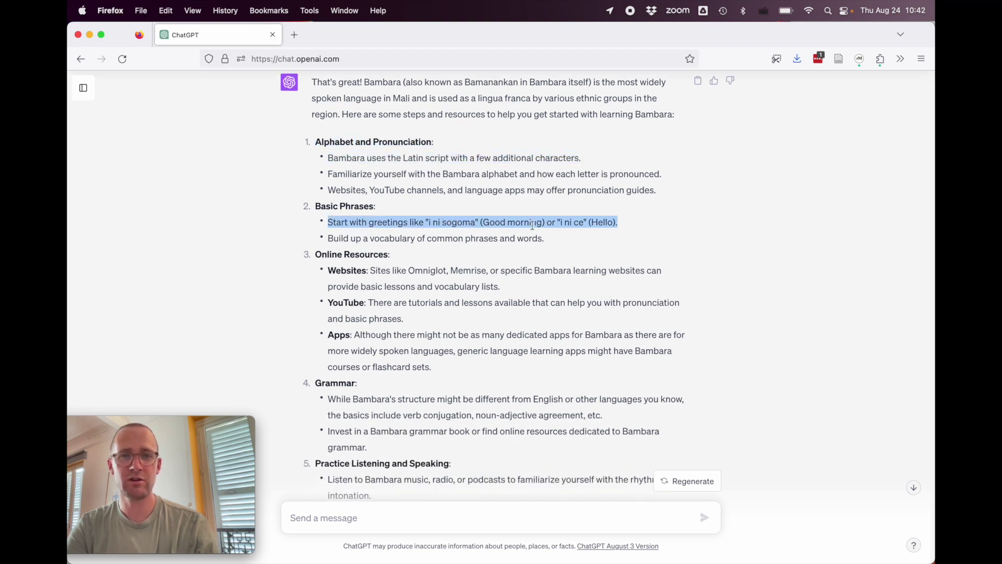
{"action": "double_click", "coordinate": [460, 224]}
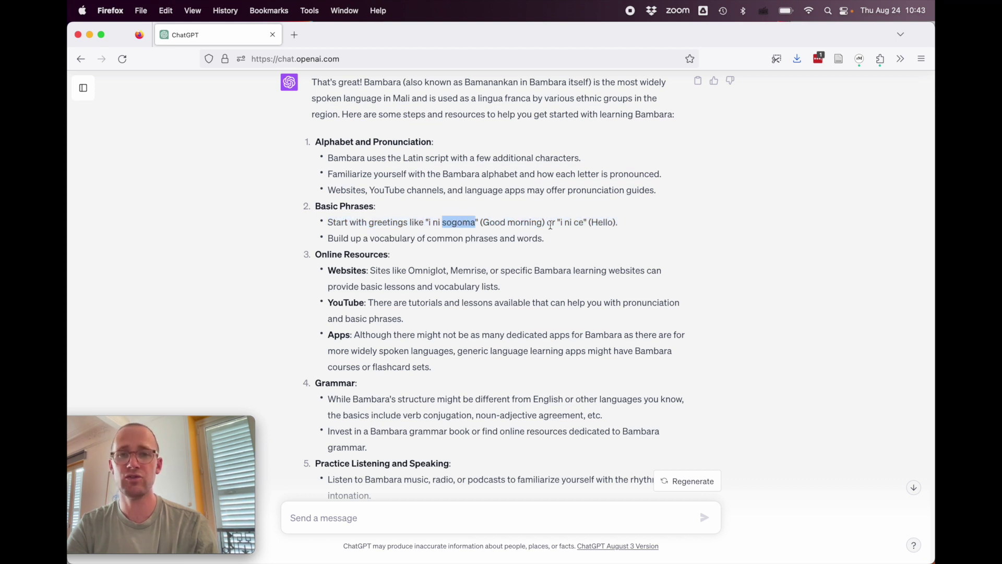
{"action": "double_click", "coordinate": [547, 157]}
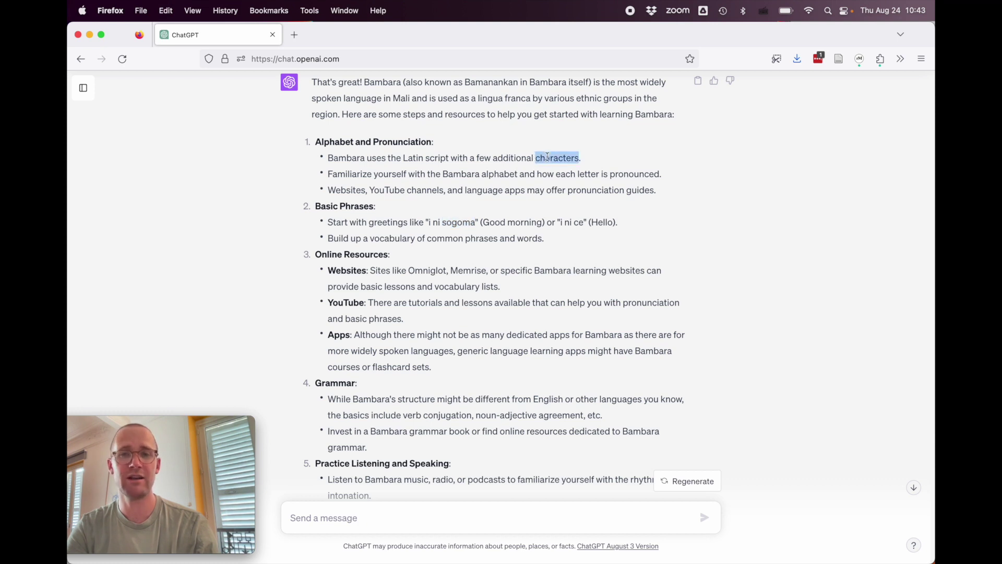
{"action": "double_click", "coordinate": [577, 222]}
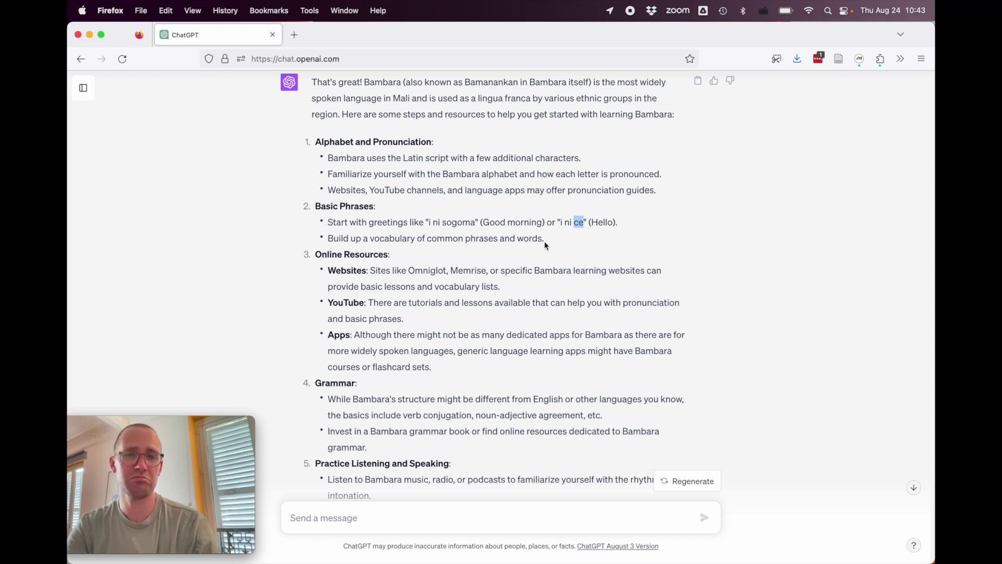
Step: Highlight the Websites, YouTube and Apps bullets and the Books and Written Materials heading
{"action": "scroll", "coordinate": [495, 257], "scroll_direction": "down", "scroll_amount": 3}
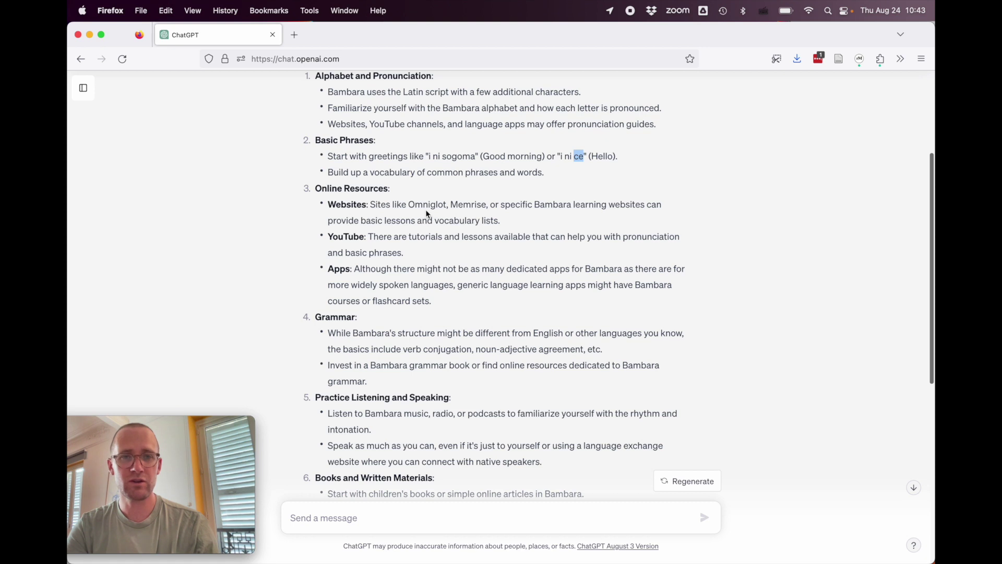
{"action": "triple_click", "coordinate": [426, 213]}
{"action": "triple_click", "coordinate": [423, 239]}
{"action": "triple_click", "coordinate": [433, 272]}
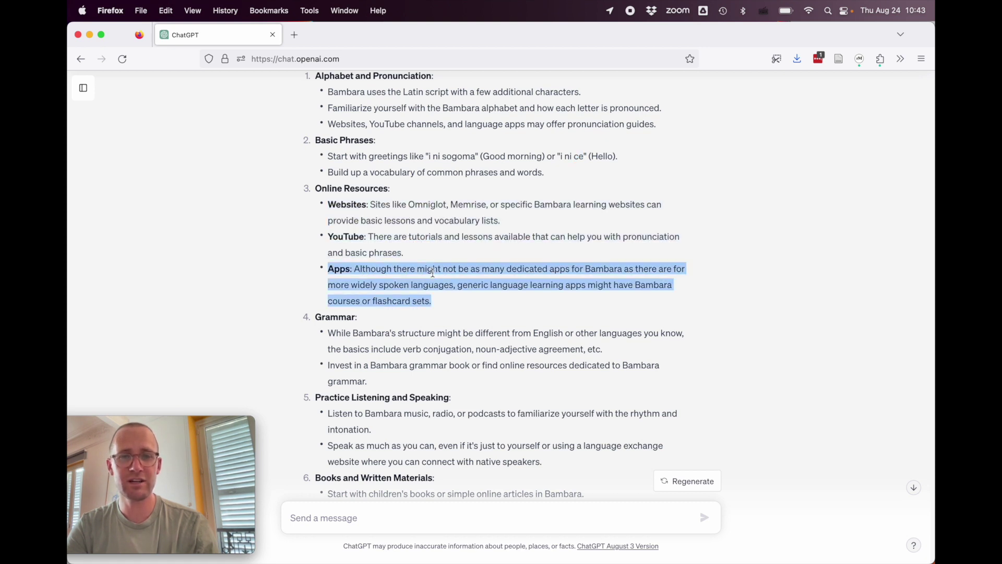
{"action": "triple_click", "coordinate": [374, 477]}
{"action": "scroll", "coordinate": [410, 322], "scroll_direction": "down", "scroll_amount": 10}
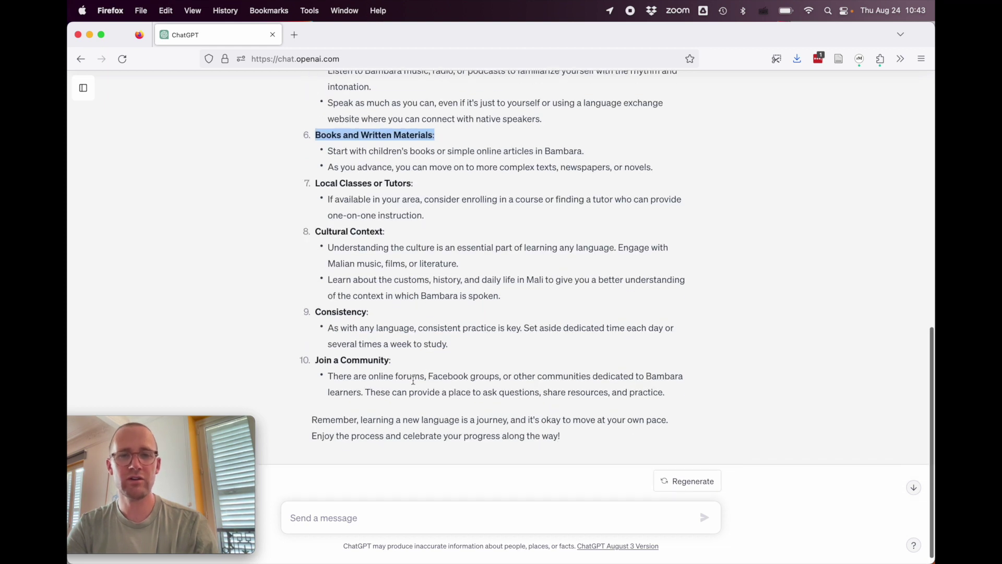
{"action": "scroll", "coordinate": [414, 348], "scroll_direction": "up", "scroll_amount": 12}
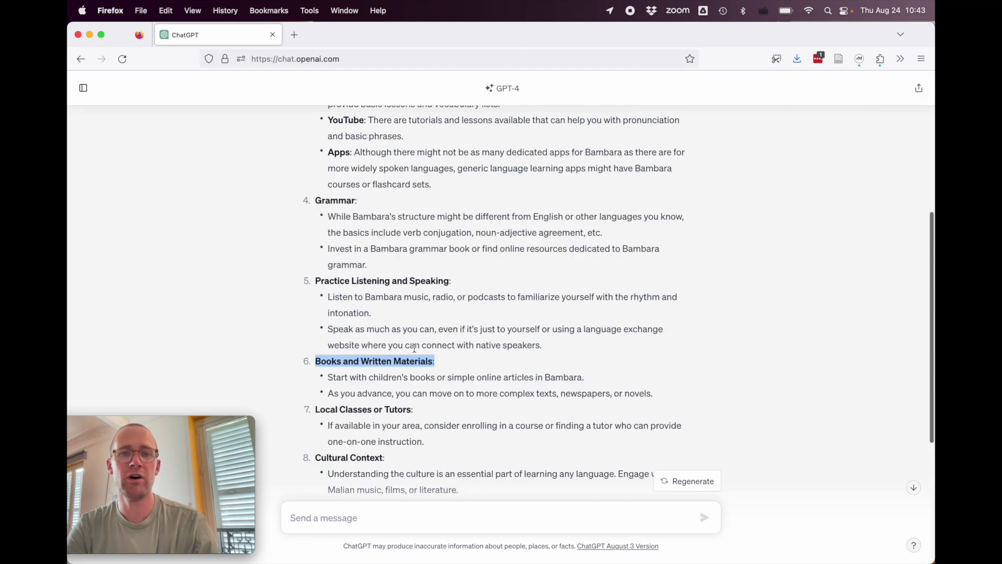
{"action": "scroll", "coordinate": [414, 348], "scroll_direction": "up", "scroll_amount": 2}
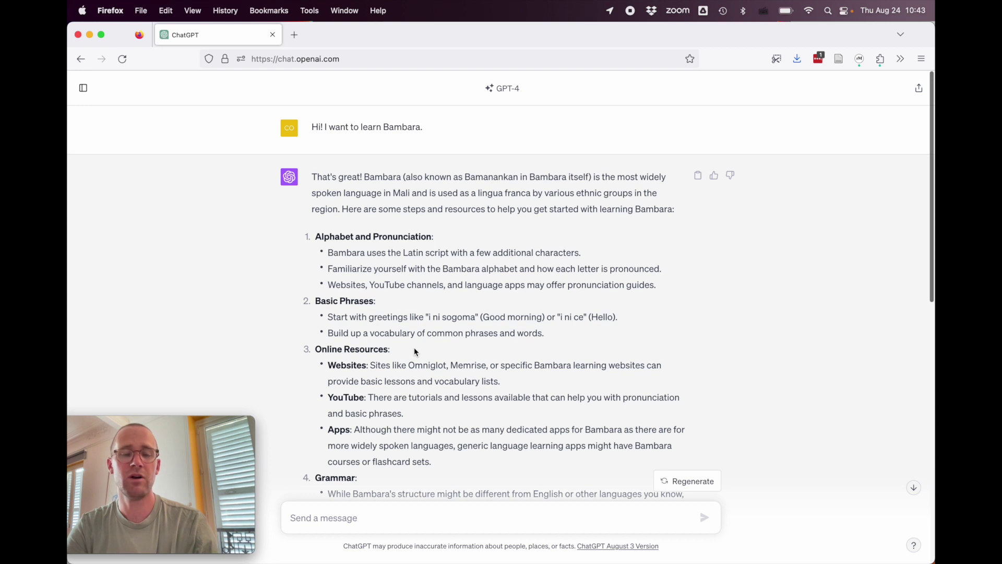
Step: Ask how to say "hello" in Bambara, then how to respond
{"action": "type", "text": "o you s"}
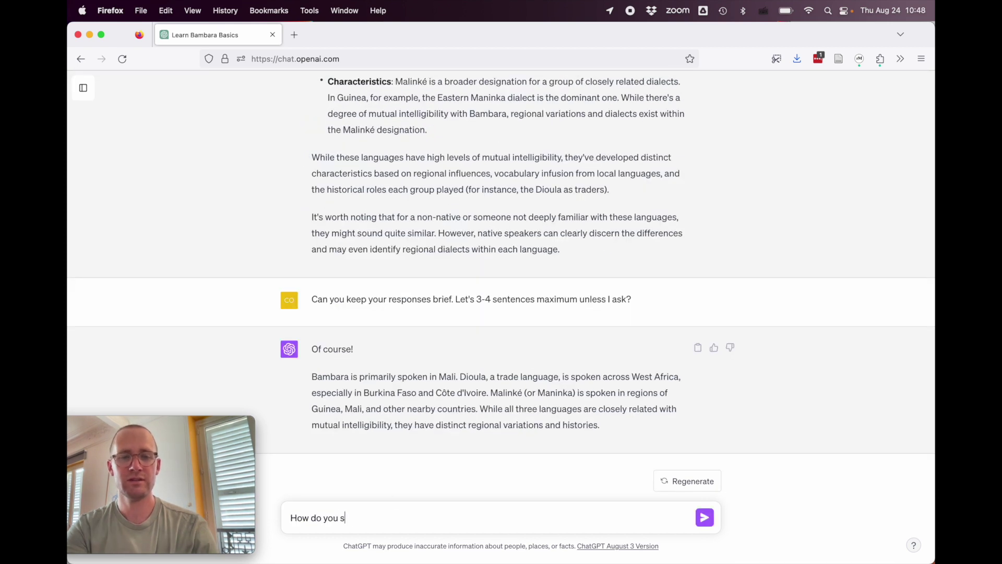
{"action": "type", "text": "ay hello"}
{"action": "key", "text": "BackSpace"}
{"action": "key", "text": "BackSpace"}
{"action": "key", "text": "BackSpace"}
{"action": "key", "text": "BackSpace"}
{"action": "key", "text": "BackSpace"}
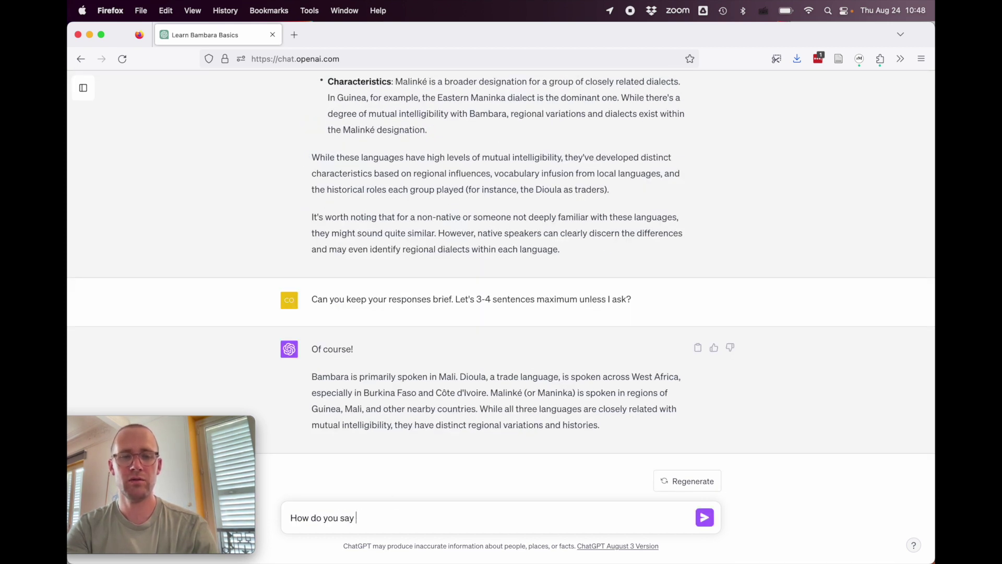
{"action": "type", "text": "\"hello\" in Bam"}
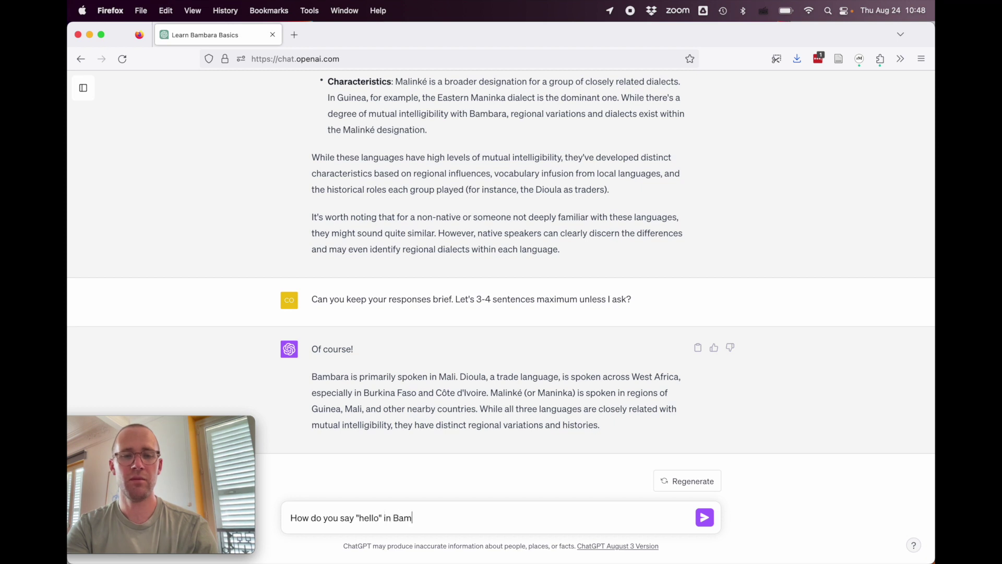
{"action": "type", "text": "bara?"}
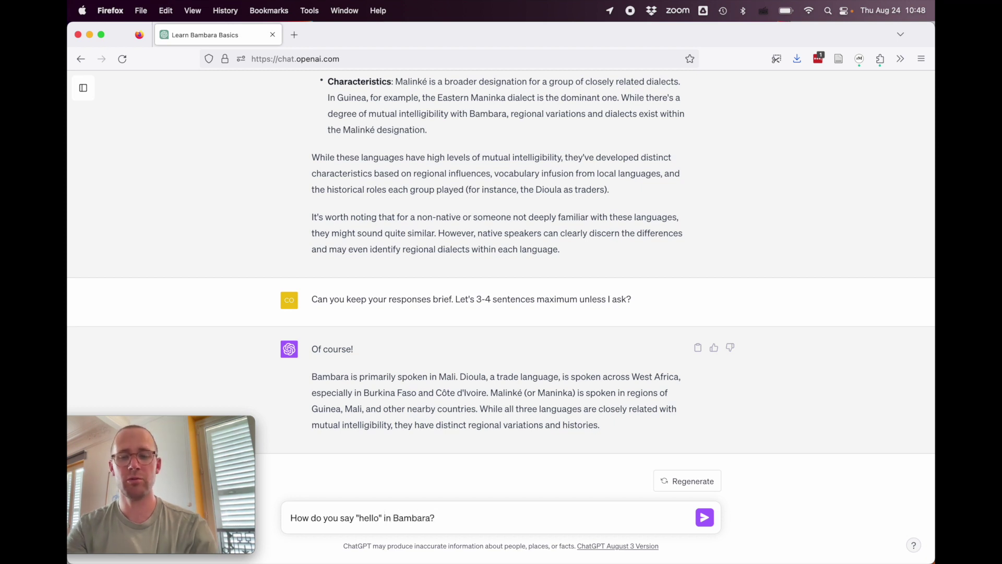
{"action": "key", "text": "Return"}
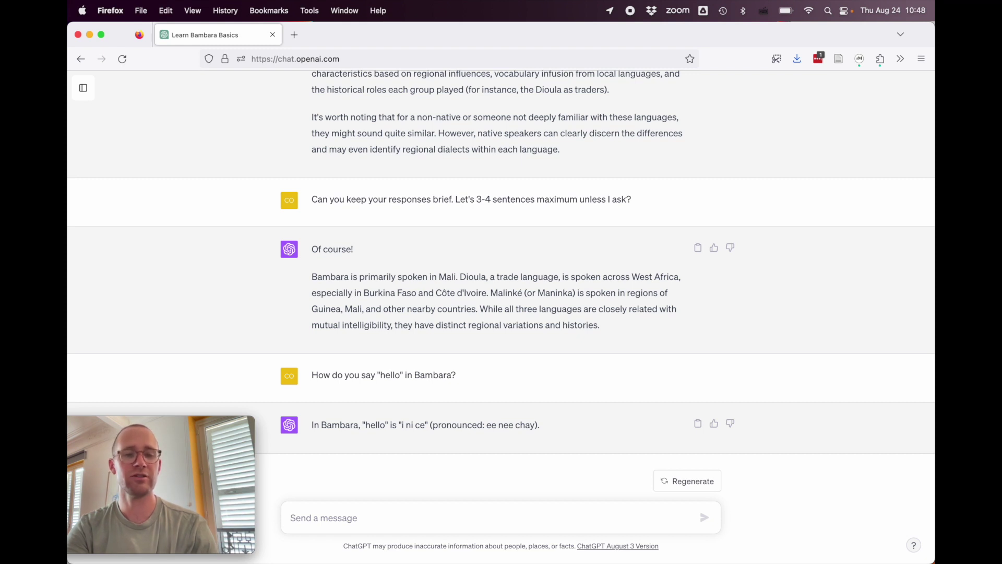
{"action": "type", "text": "How do you"}
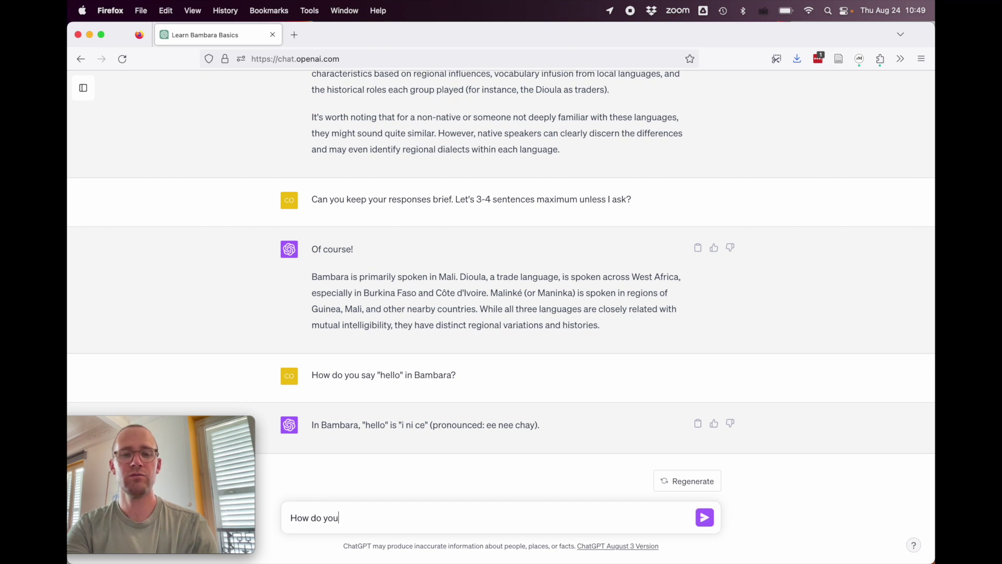
{"action": "type", "text": " respond?"}
{"action": "key", "text": "Return"}
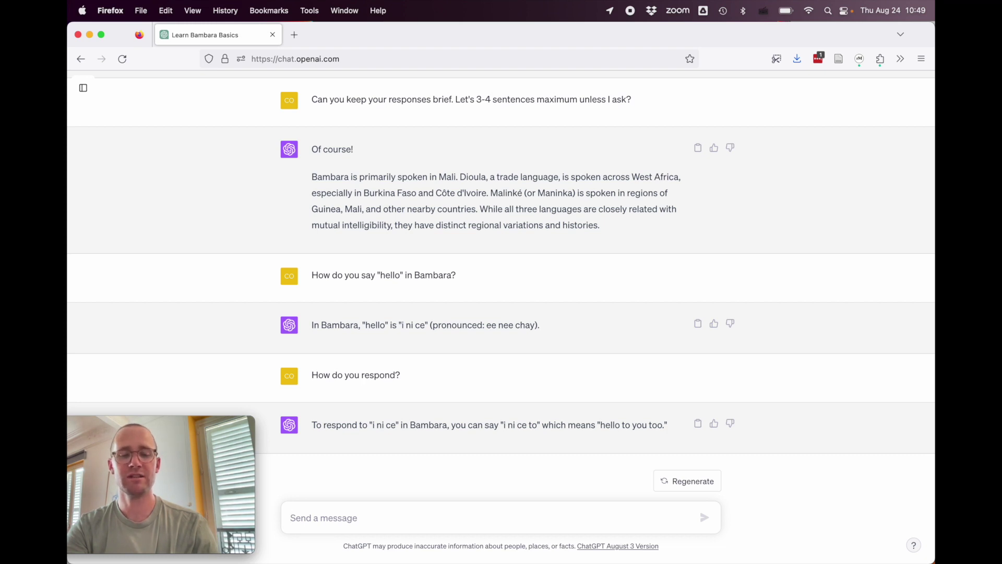
Step: Tell ChatGPT you have heard people respond with "N'ba"
{"action": "type", "text": "Da"}
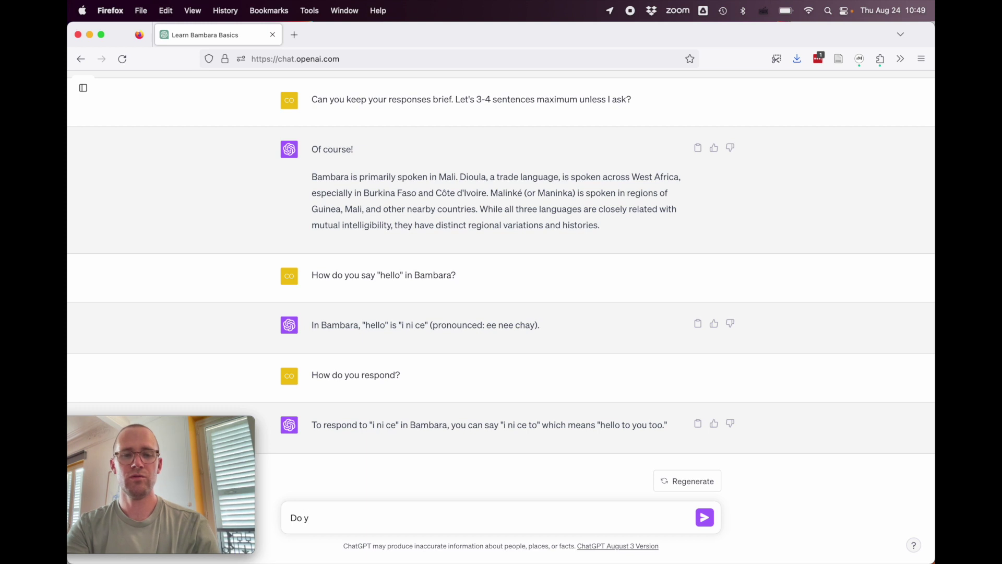
{"action": "key", "text": "BackSpace"}
{"action": "key", "text": "BackSpace"}
{"action": "type", "text": "I have heard p"}
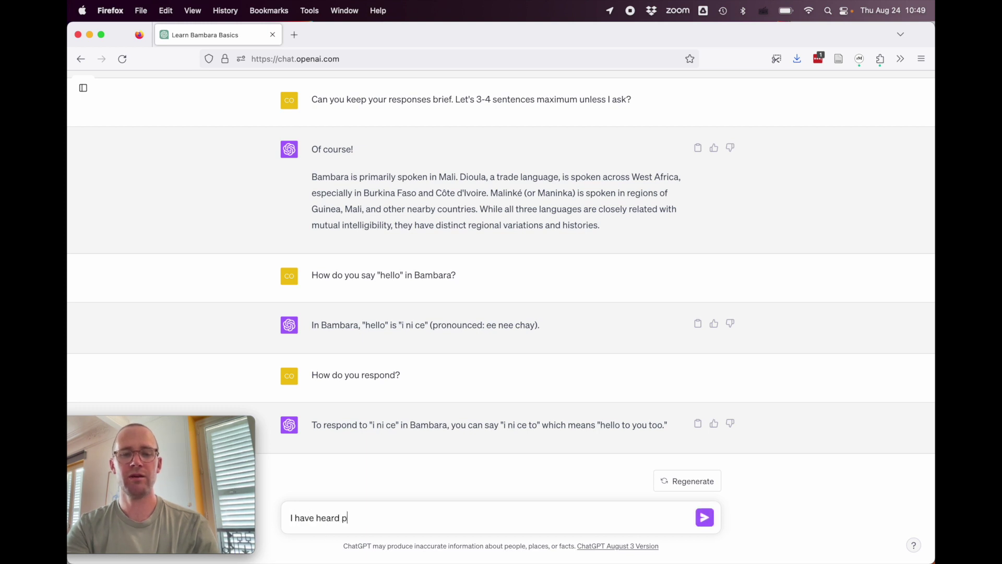
{"action": "type", "text": "eople respond with \"Ba"}
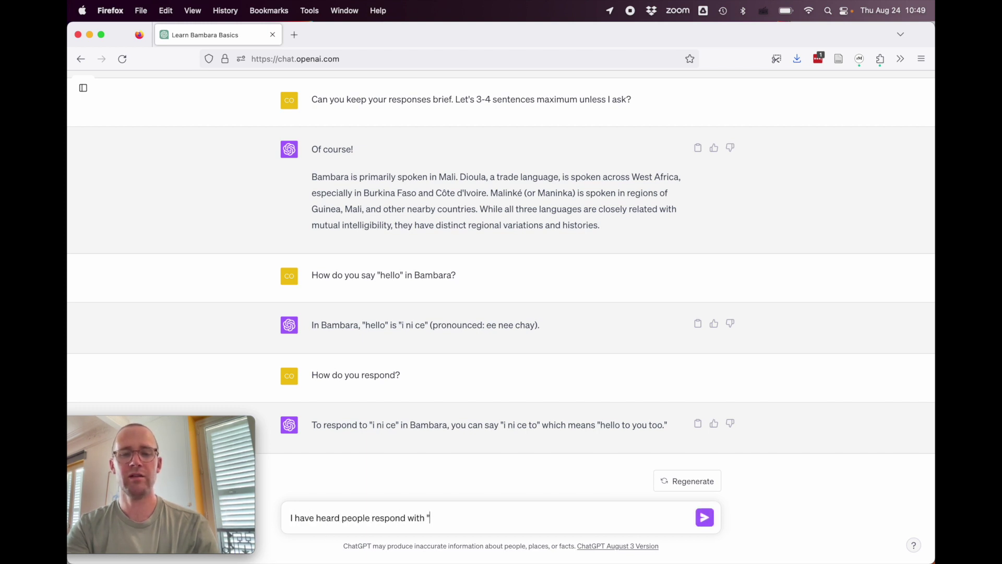
{"action": "type", "text": "ba"}
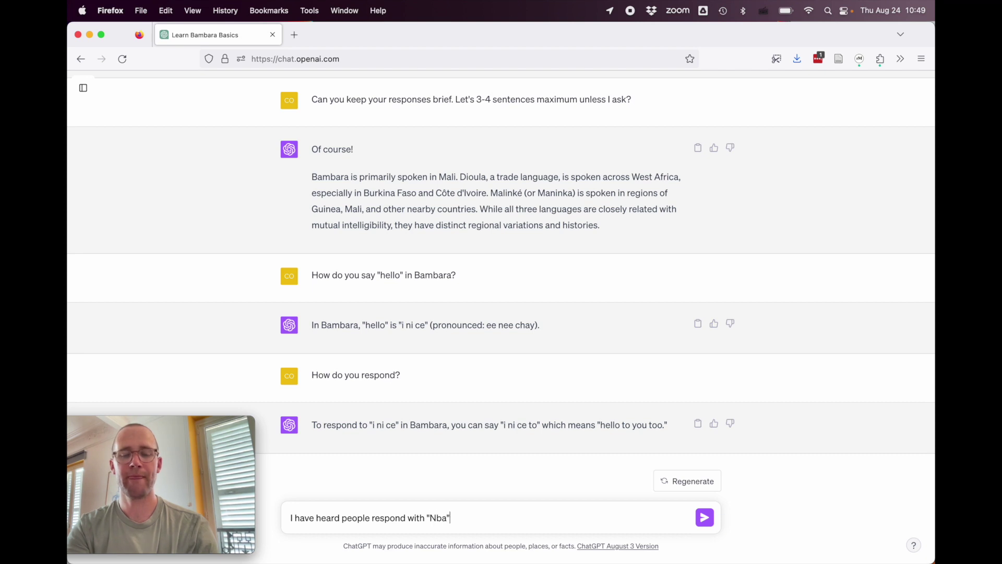
{"action": "type", "text": "\""}
{"action": "key", "text": "Return"}
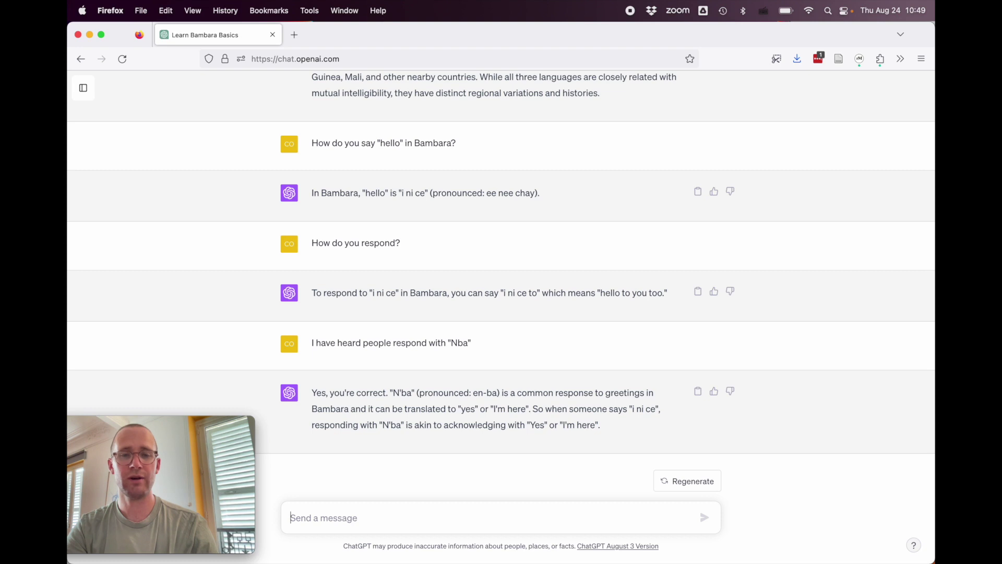
Step: Highlight N'ba in the reply, then ask how to say "My name is …" with the user's name
{"action": "left_click", "coordinate": [395, 392]}
{"action": "left_click_drag", "start_coordinate": [395, 392], "coordinate": [401, 392]}
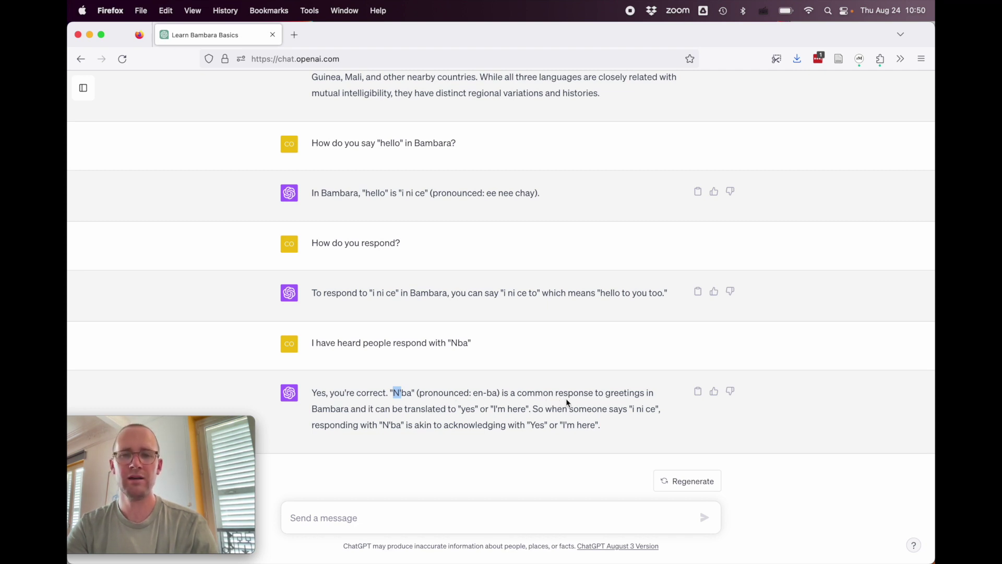
{"action": "left_click", "coordinate": [602, 403]}
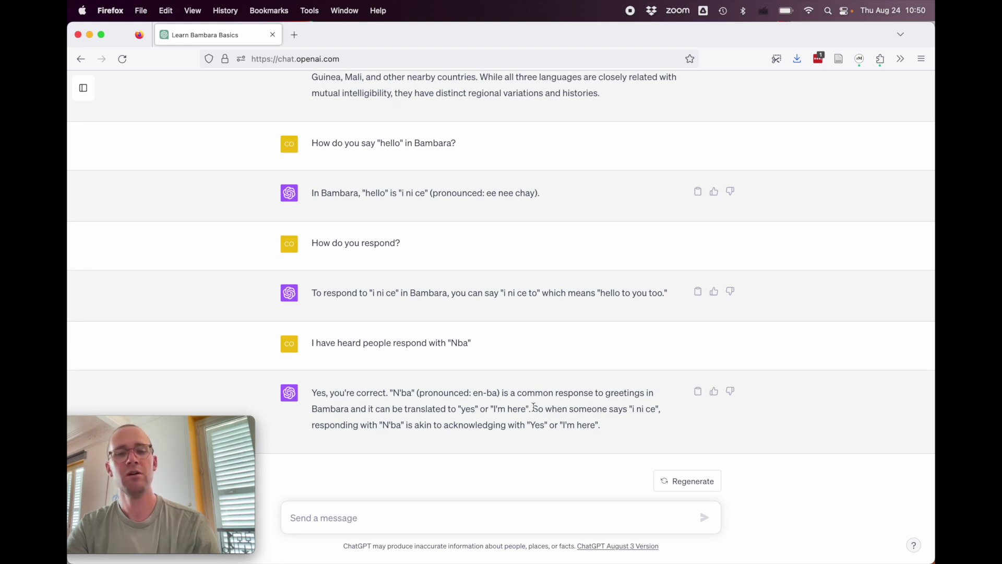
{"action": "type", "text": "How do you say \"My name is Coleman\"?"}
{"action": "key", "text": "Return"}
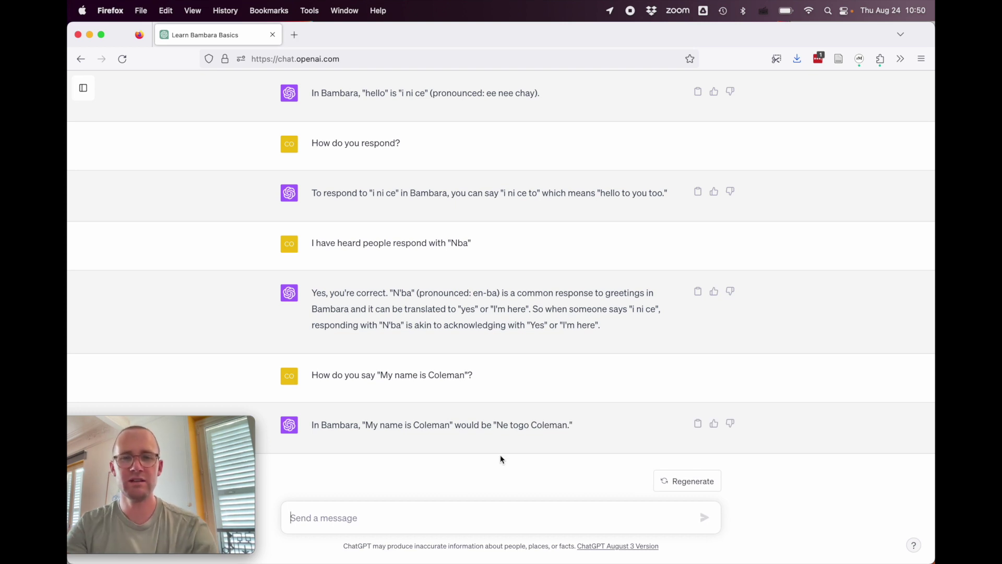
Step: Highlight 'togo' in the reply and send 'What about, "What is your last name?"'
{"action": "double_click", "coordinate": [520, 427]}
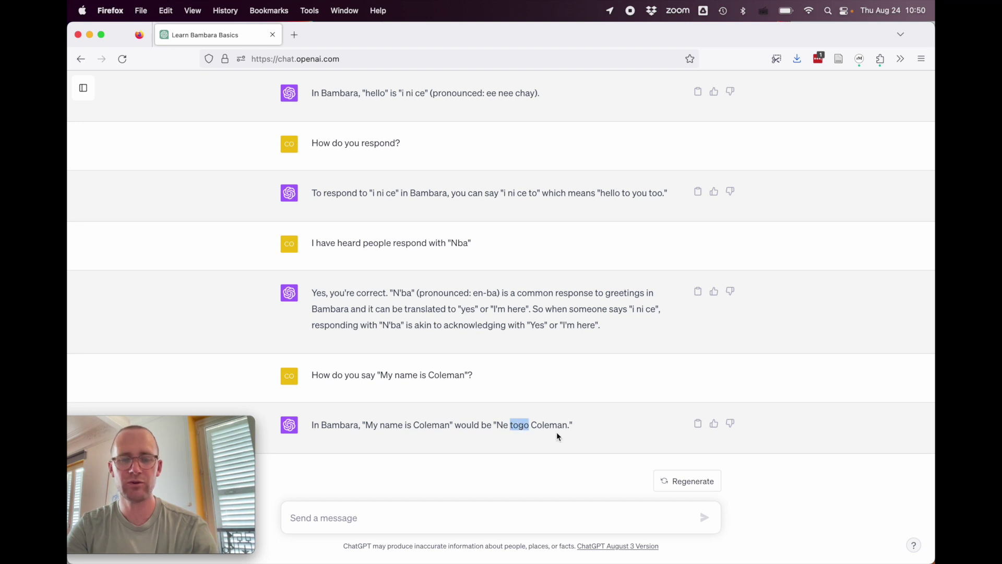
{"action": "left_click", "coordinate": [501, 515]}
{"action": "type", "text": "togo"}
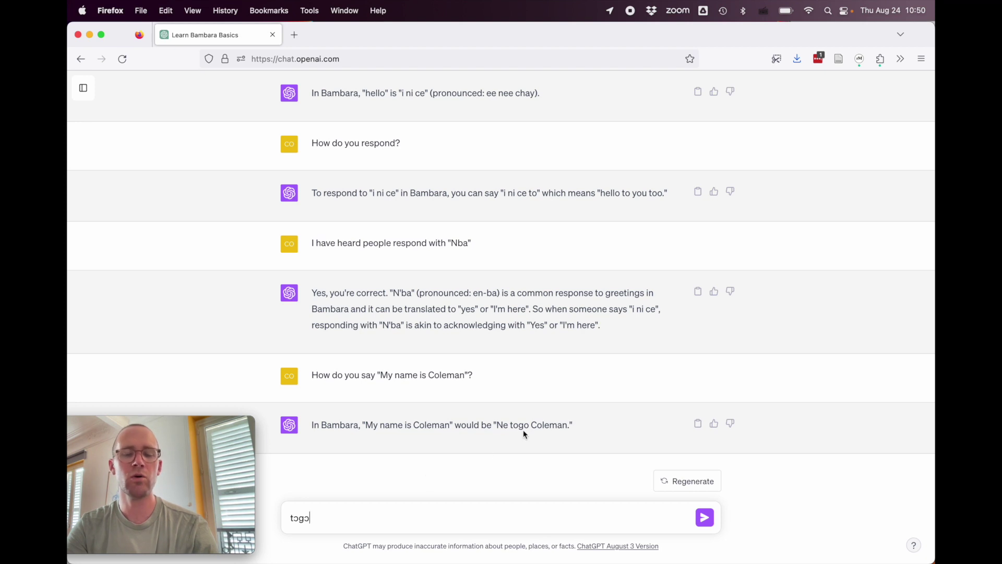
{"action": "double_click", "coordinate": [349, 515]}
{"action": "type", "text": "What ab"}
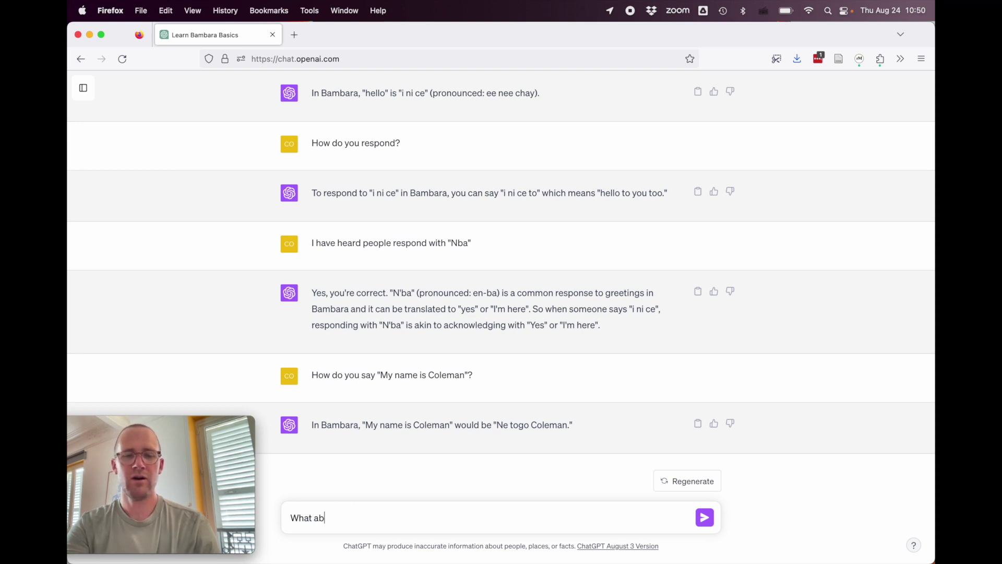
{"action": "type", "text": "out, \"What is your last name?\""}
{"action": "key", "text": "Return"}
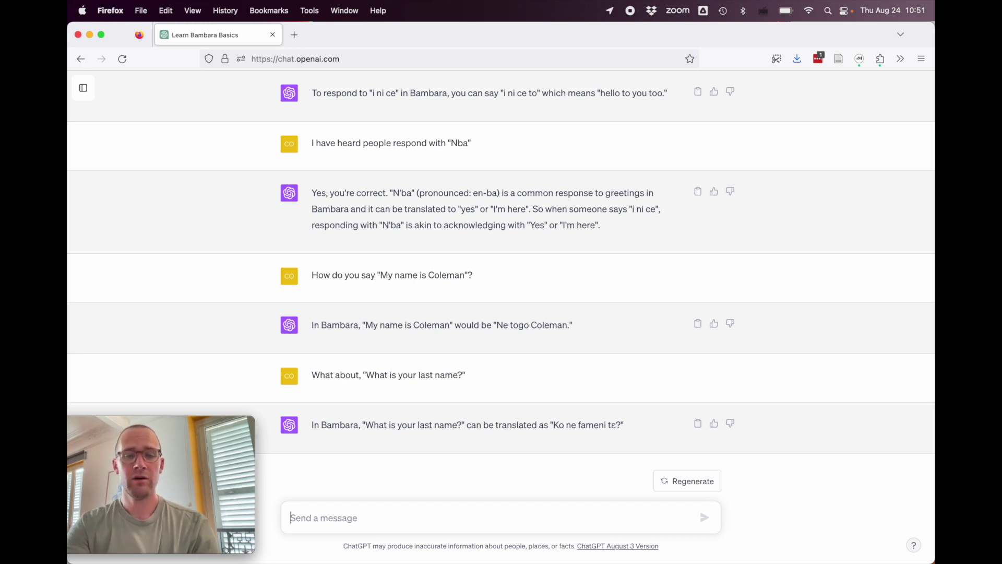
Step: Ask 'How do you count to 10?' and highlight Nani, Wolorosaba, Wolonan and Tan in the list
{"action": "type", "text": "How do"}
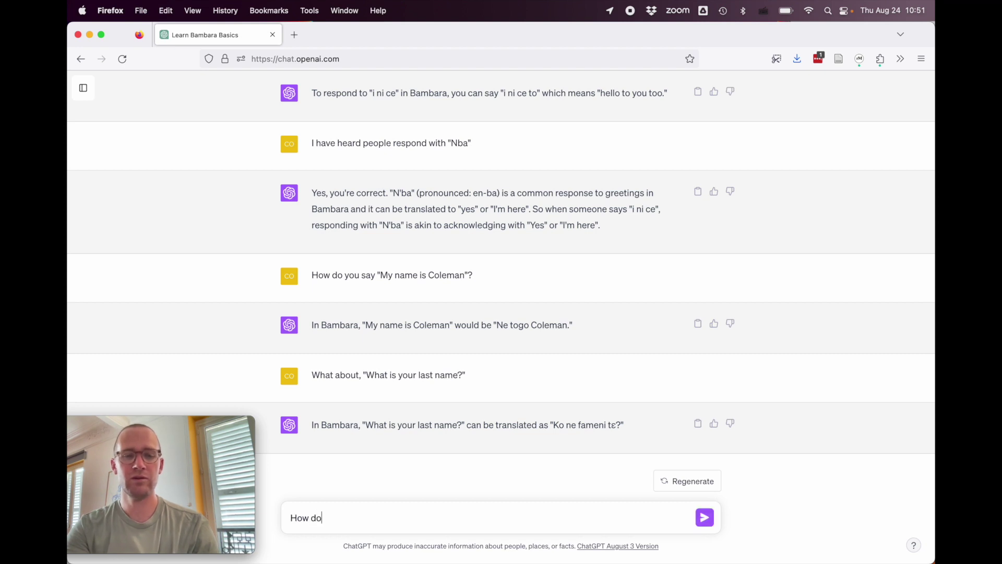
{"action": "type", "text": " you count to 10?"}
{"action": "key", "text": "Return"}
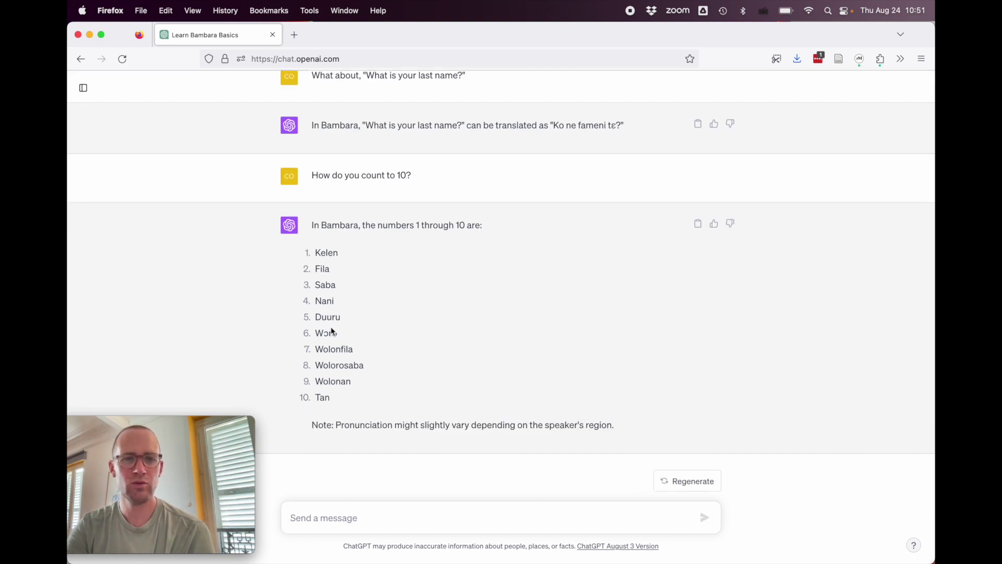
{"action": "left_click", "coordinate": [324, 301]}
{"action": "double_click", "coordinate": [324, 302]}
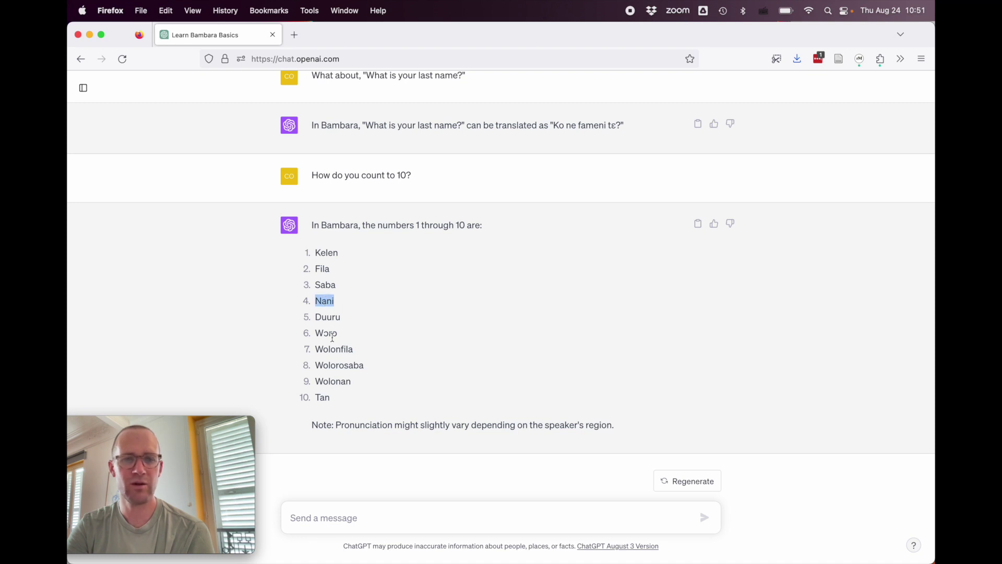
{"action": "double_click", "coordinate": [346, 363]}
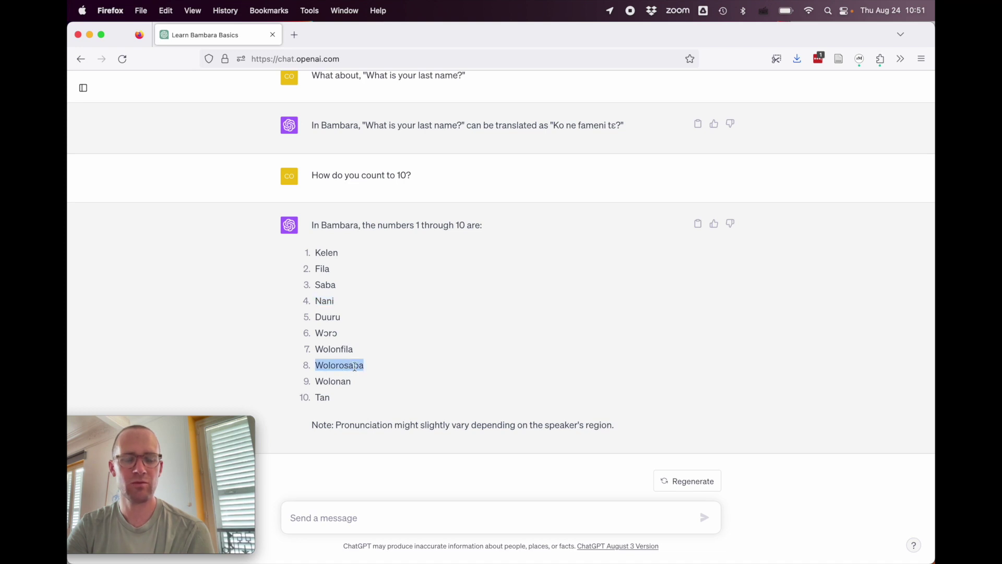
{"action": "double_click", "coordinate": [332, 380]}
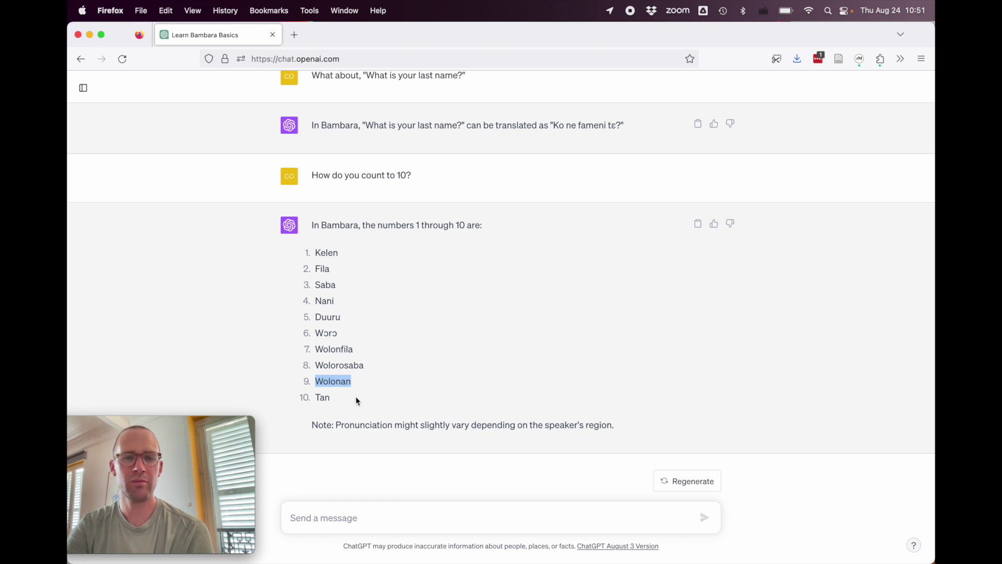
{"action": "double_click", "coordinate": [321, 398]}
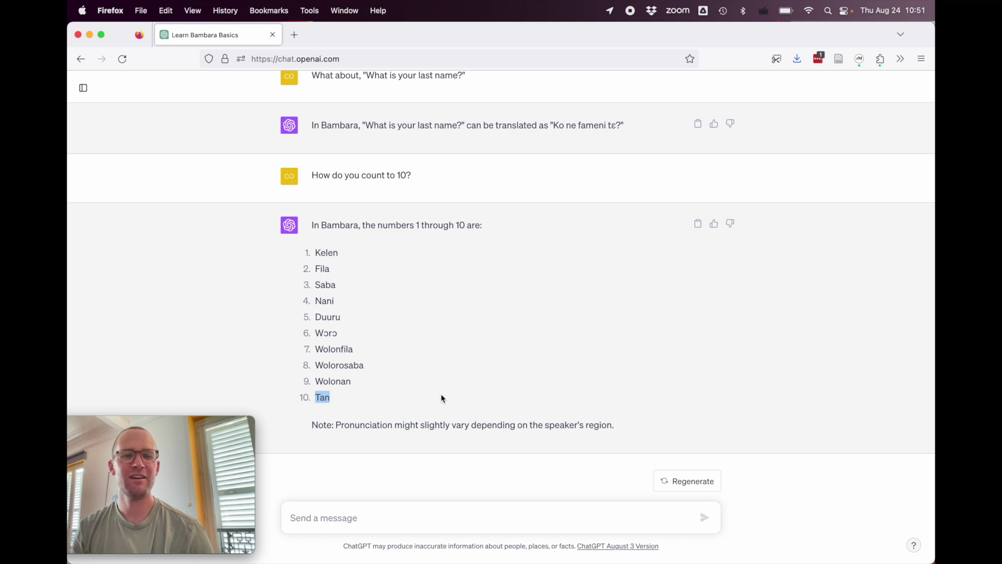
{"action": "double_click", "coordinate": [342, 365]}
{"action": "left_click", "coordinate": [341, 391]}
Step: Send 'How do you say "Goodbye"?' to get the Bambara farewell K'an bɛn
{"action": "left_click", "coordinate": [436, 516]}
{"action": "type", "text": "How do you say"}
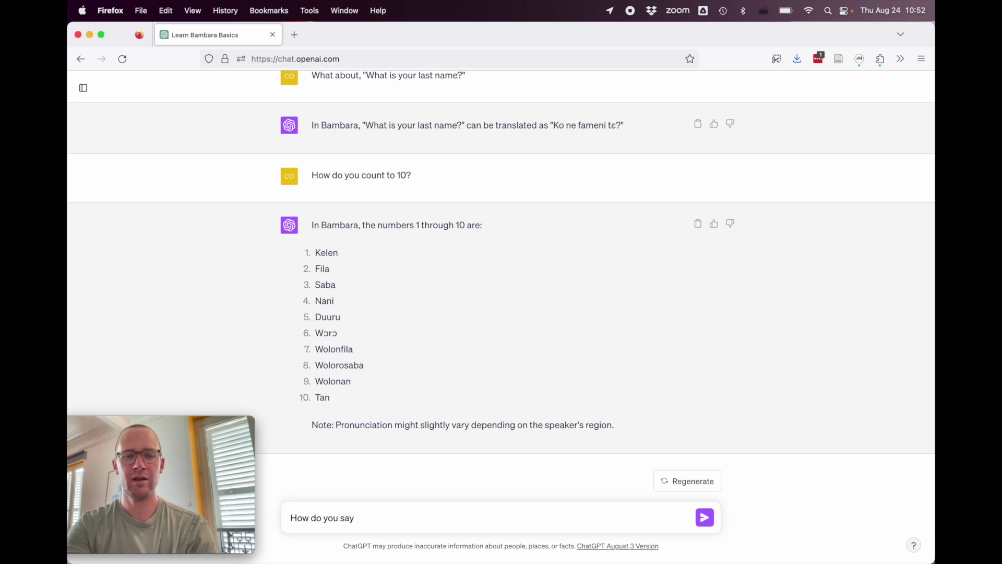
{"action": "type", "text": " \"Goodbye\"?"}
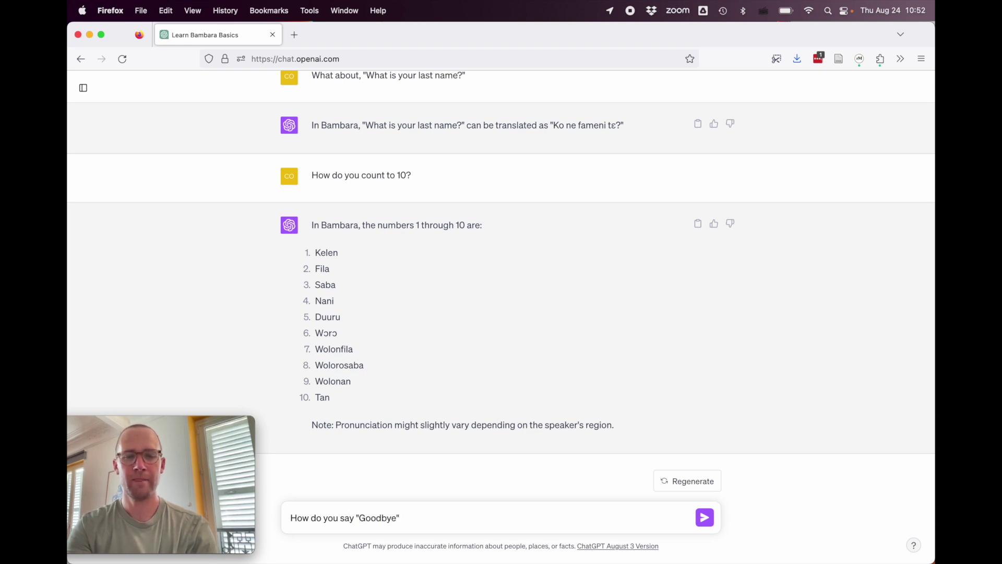
{"action": "key", "text": "Return"}
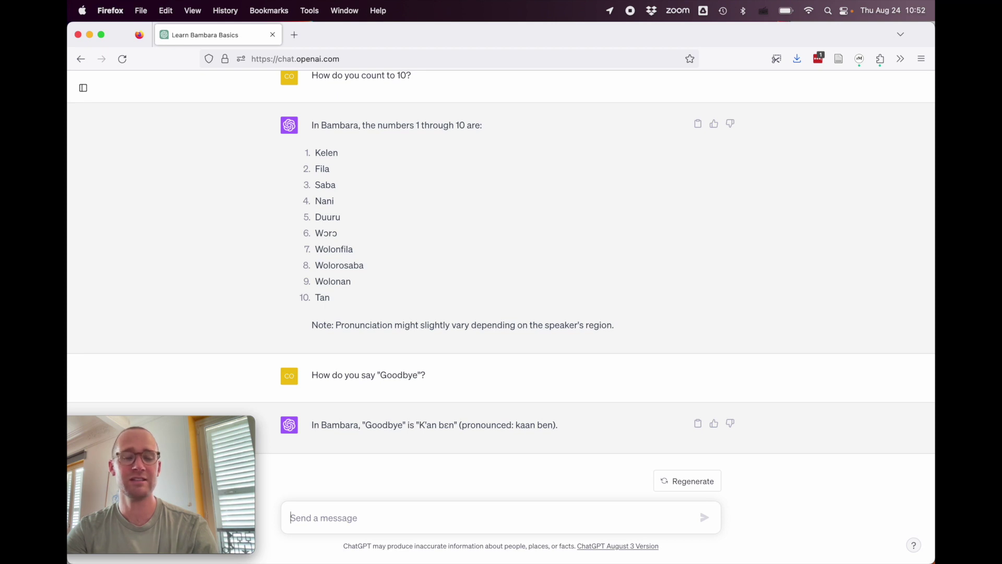
Step: Send 'What is the role of benedictions when saying goodbye?'
{"action": "type", "text": "What is the role of"}
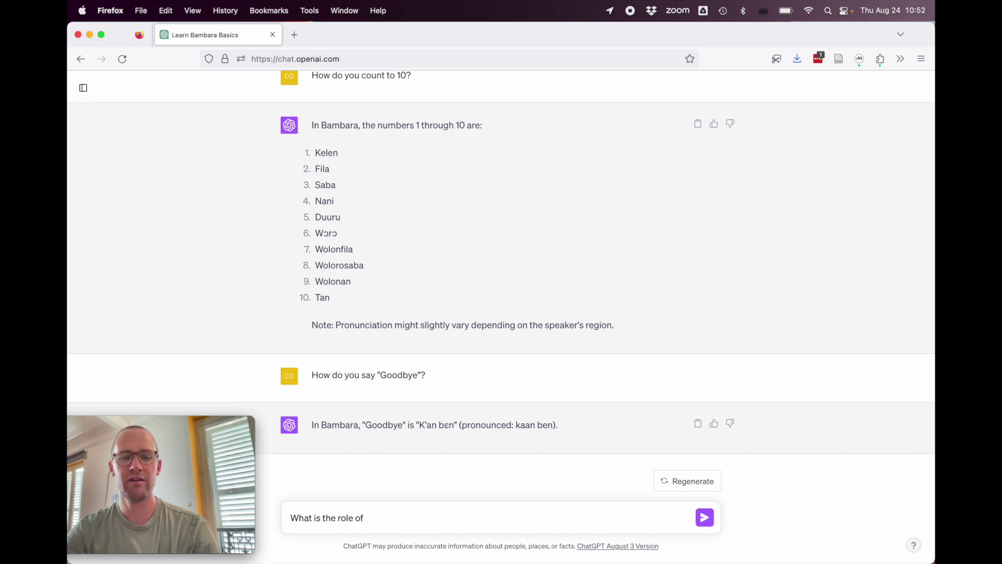
{"action": "type", "text": " benedictions when say"}
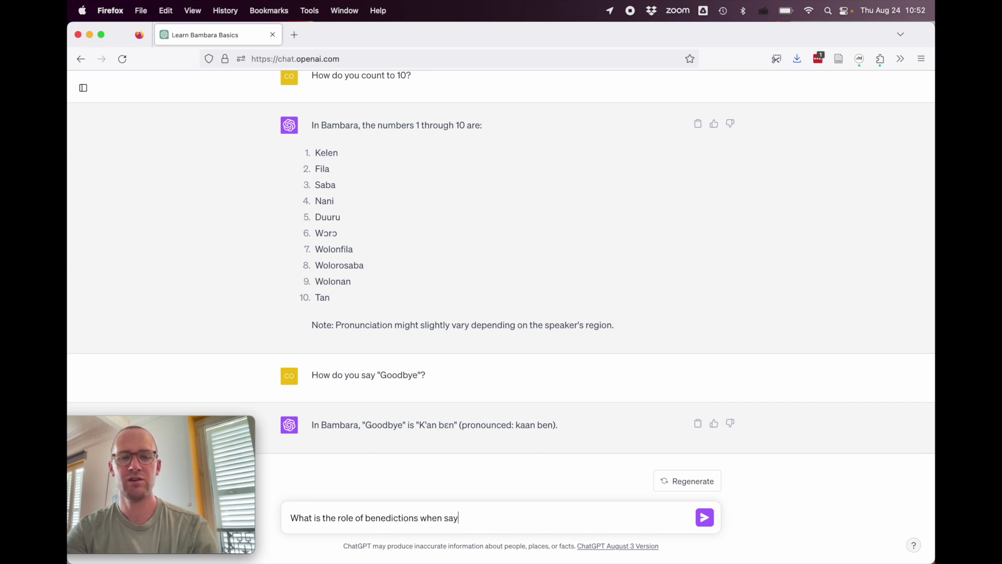
{"action": "type", "text": "ing goodbye?"}
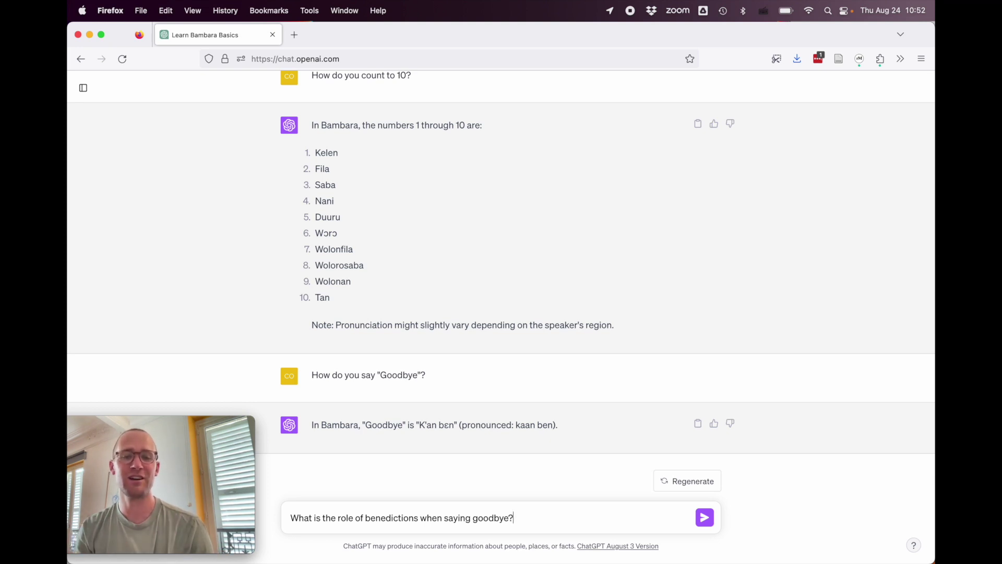
{"action": "key", "text": "Return"}
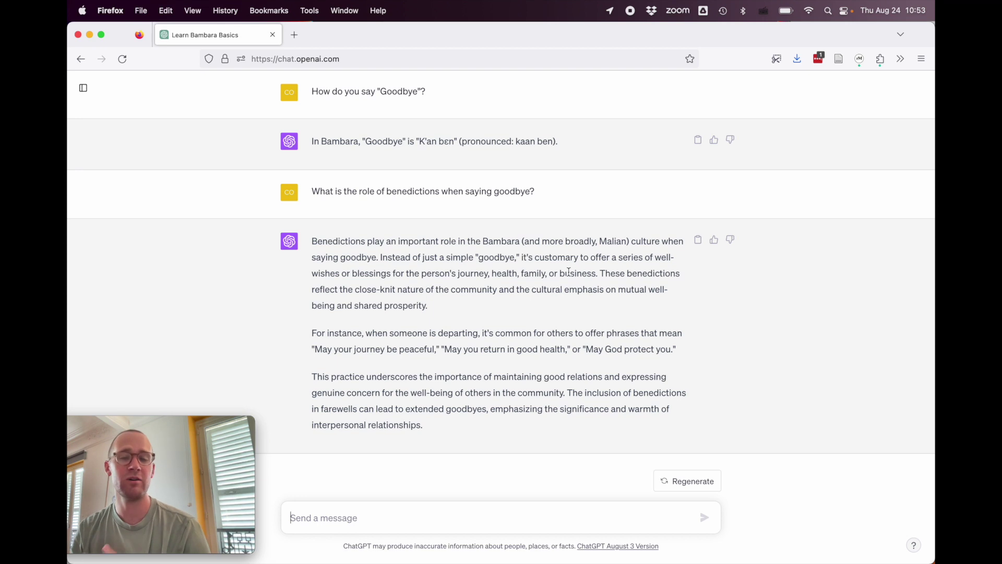
Step: Send 'How do you say "How are you?"', correcting the typo first
{"action": "type", "text": "How"}
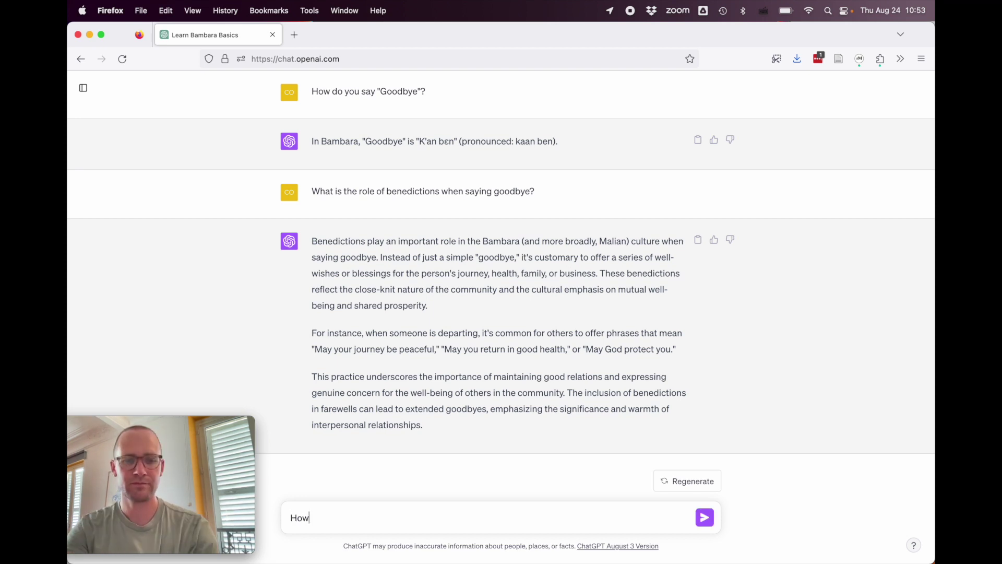
{"action": "type", "text": " do you say \"How are ouyuy"}
{"action": "key", "text": "BackSpace"}
{"action": "key", "text": "BackSpace"}
{"action": "key", "text": "BackSpace"}
{"action": "type", "text": "you?\""}
{"action": "key", "text": "Return"}
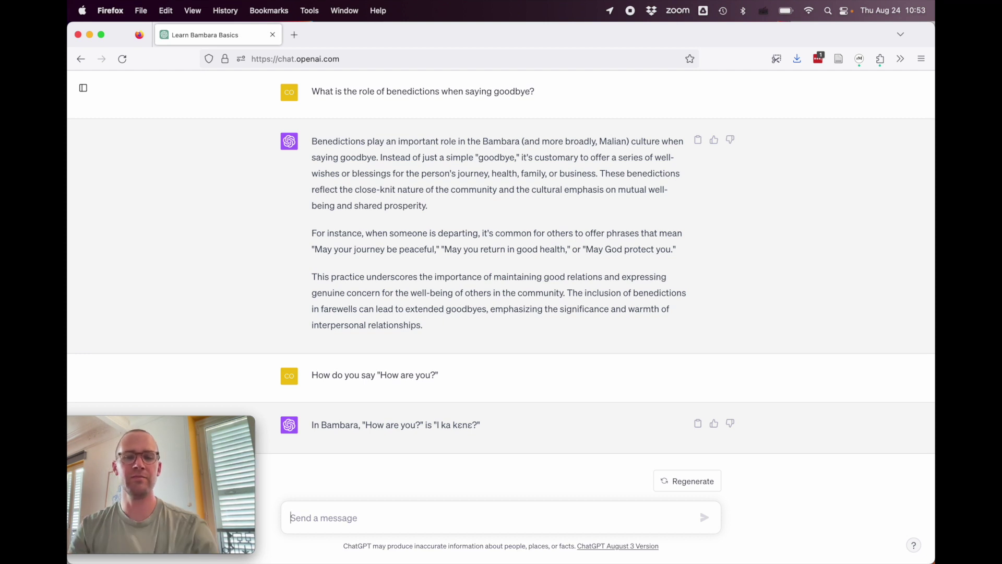
Step: Highlight kɛnɛ and then the full phrase 'I ka kɛnɛ?' in the reply
{"action": "double_click", "coordinate": [468, 424]}
{"action": "left_click", "coordinate": [468, 423]}
{"action": "left_click_drag", "start_coordinate": [436, 424], "coordinate": [476, 425]}
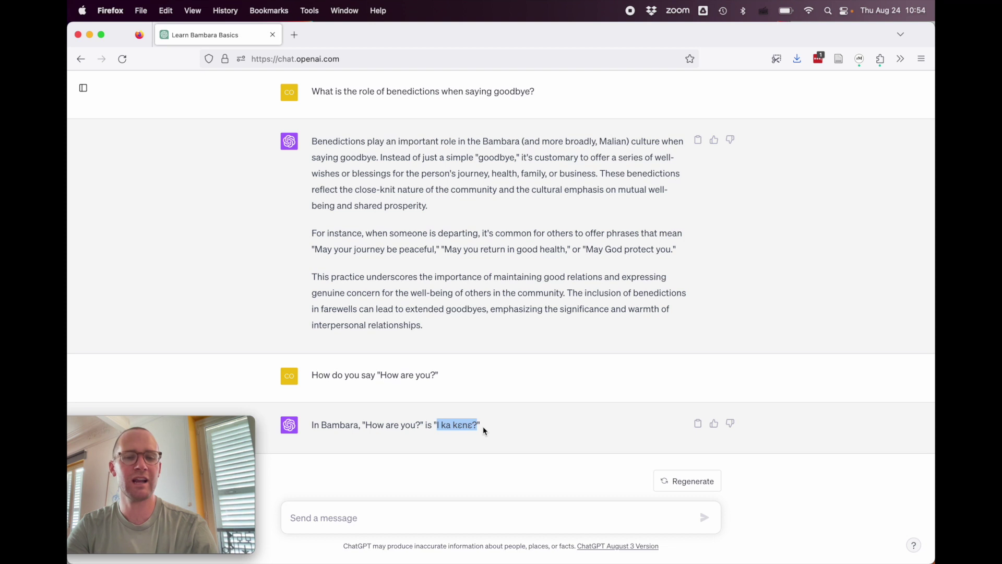
{"action": "left_click", "coordinate": [421, 516]}
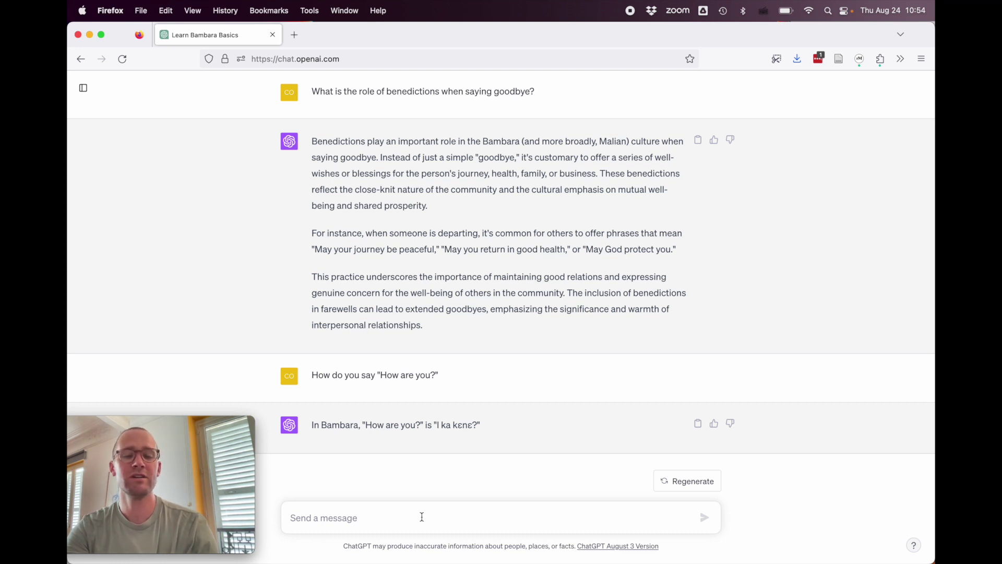
Step: Ask 'What is the literal meaning of that?' and highlight the ka, kɛnɛ and literal-translation lines
{"action": "type", "text": "What"}
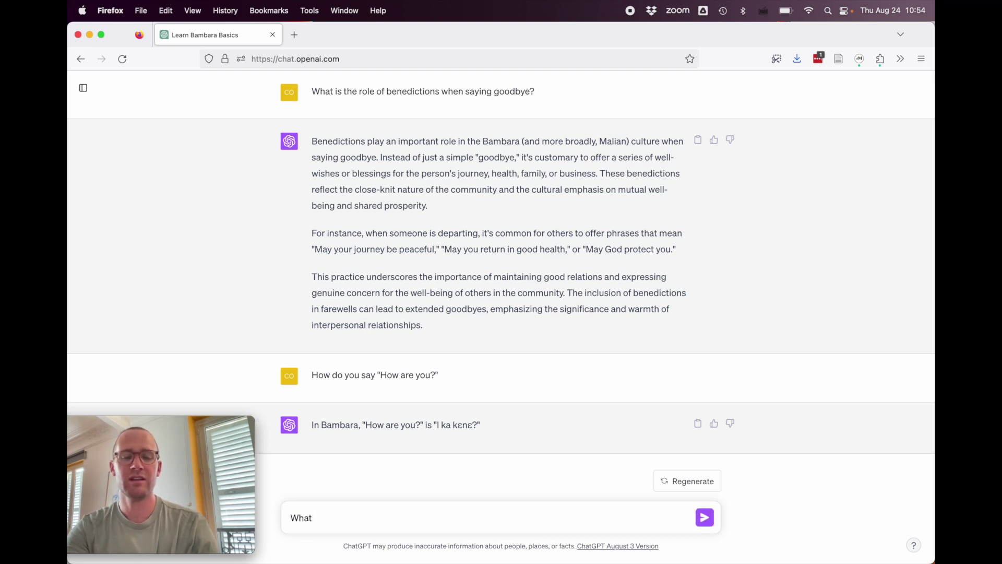
{"action": "type", "text": " is the l"}
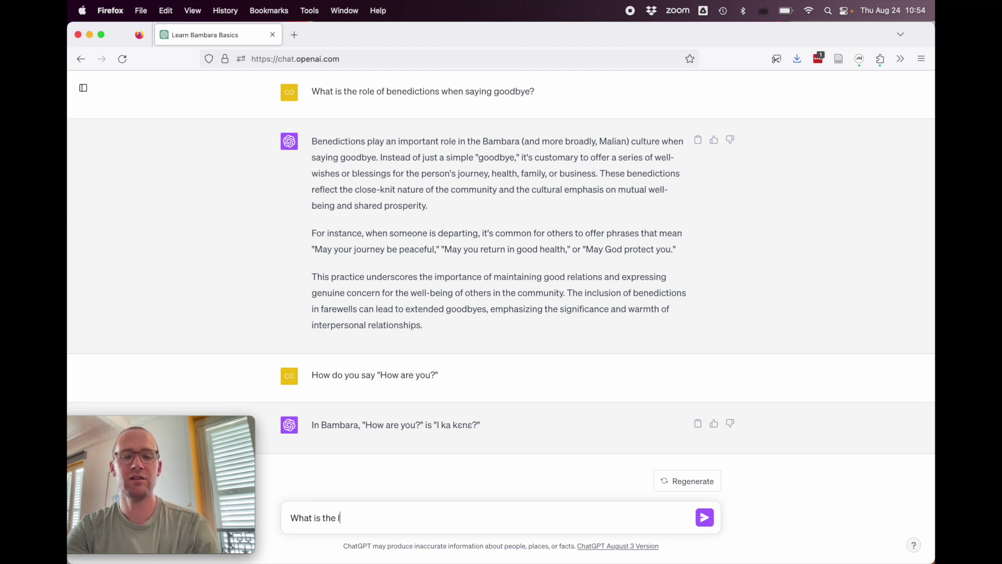
{"action": "type", "text": "iteral meaning of that?"}
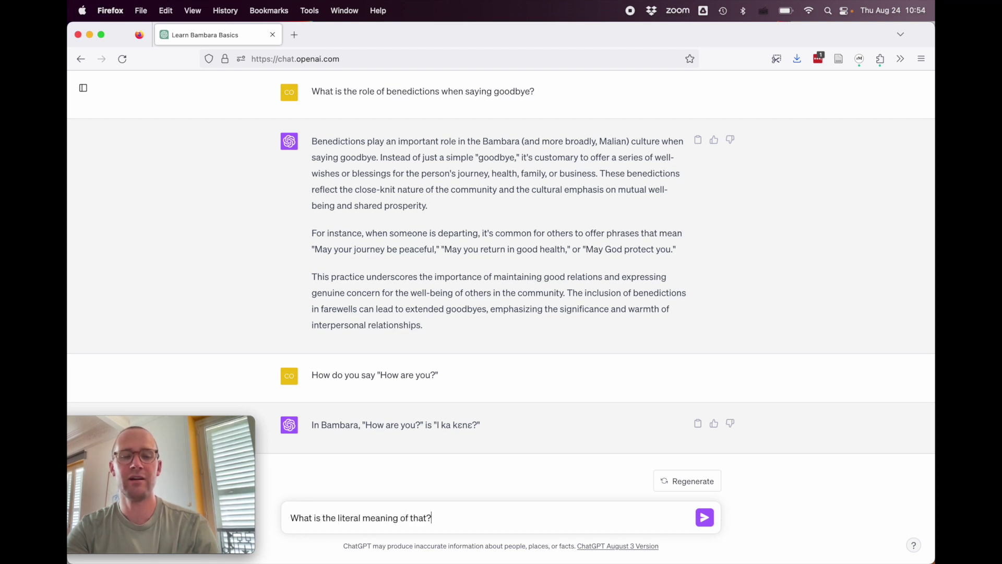
{"action": "key", "text": "Return"}
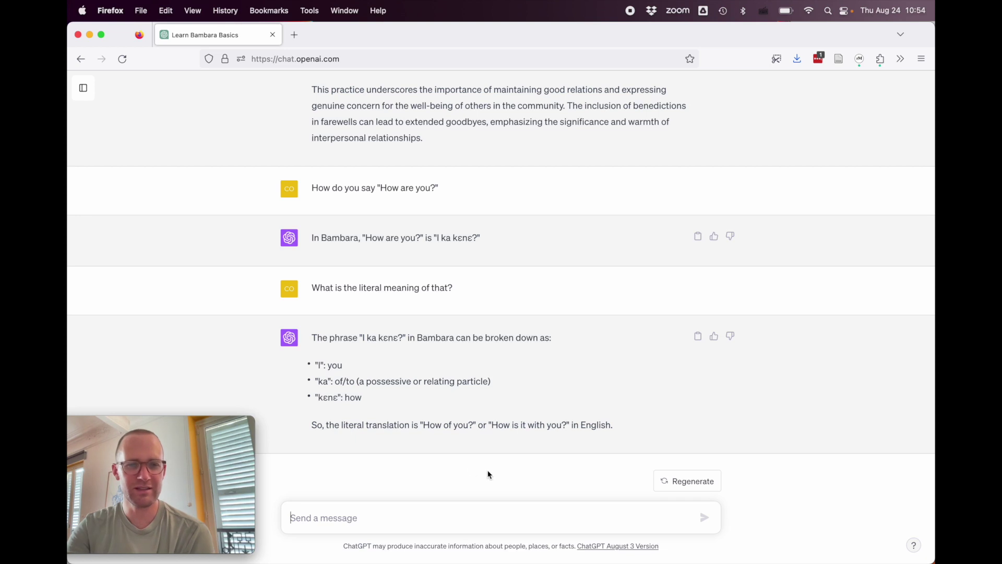
{"action": "triple_click", "coordinate": [431, 382]}
{"action": "triple_click", "coordinate": [356, 397]}
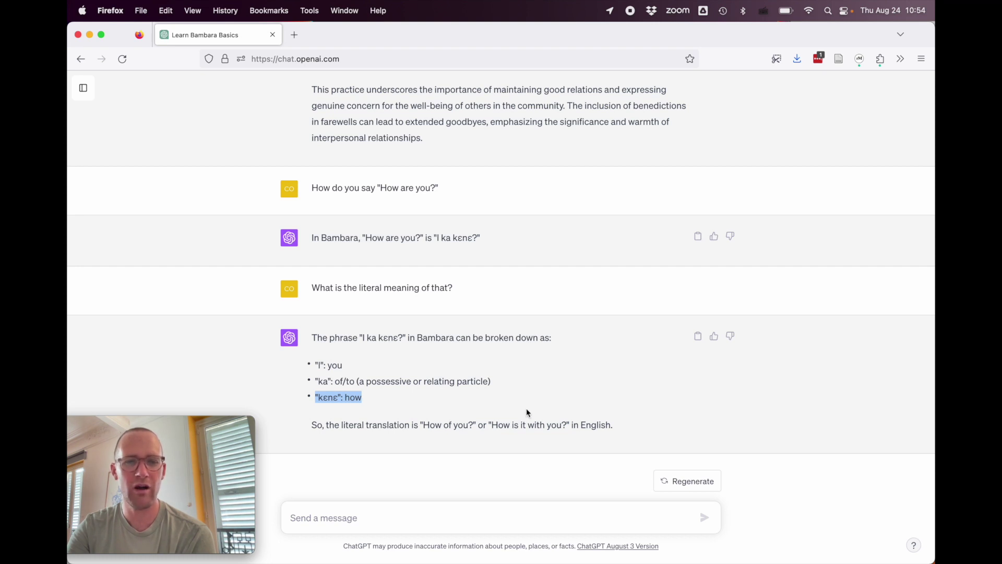
{"action": "triple_click", "coordinate": [595, 425]}
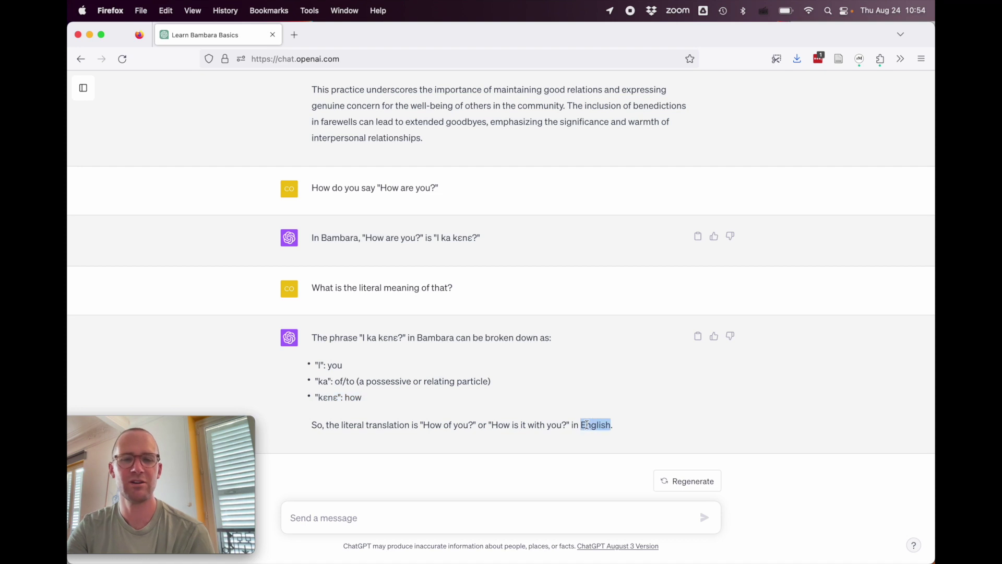
{"action": "left_click", "coordinate": [503, 518]}
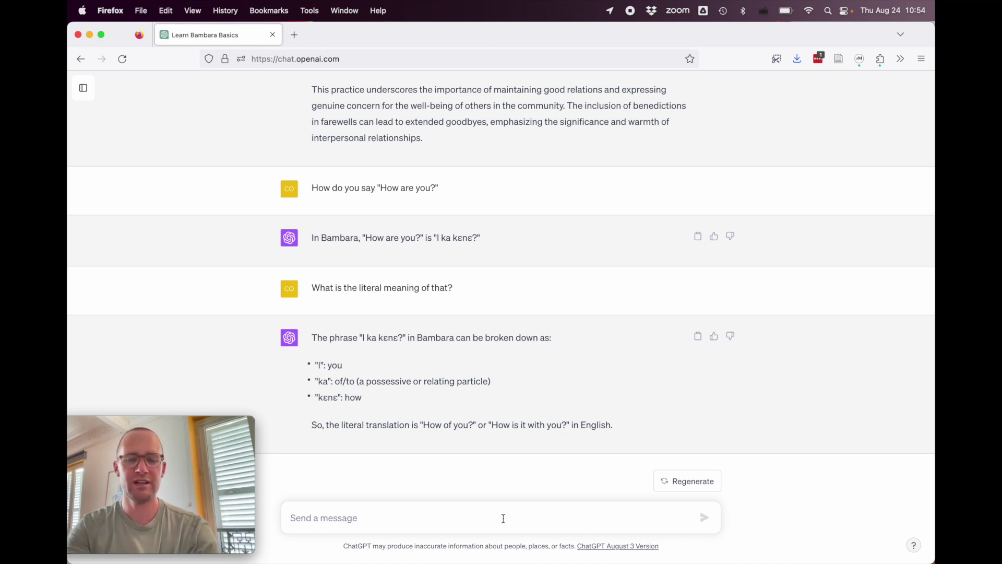
Step: Ask how to say "I am hungry" and then "I like peanut sauce"
{"action": "type", "text": "How do you say"}
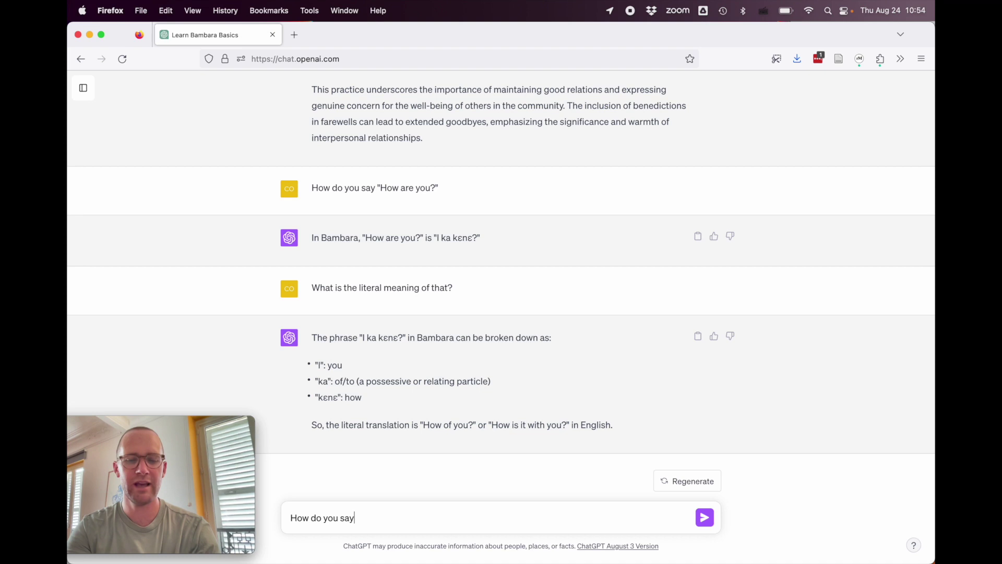
{"action": "type", "text": ", \"I am hungry\"?"}
{"action": "key", "text": "Return"}
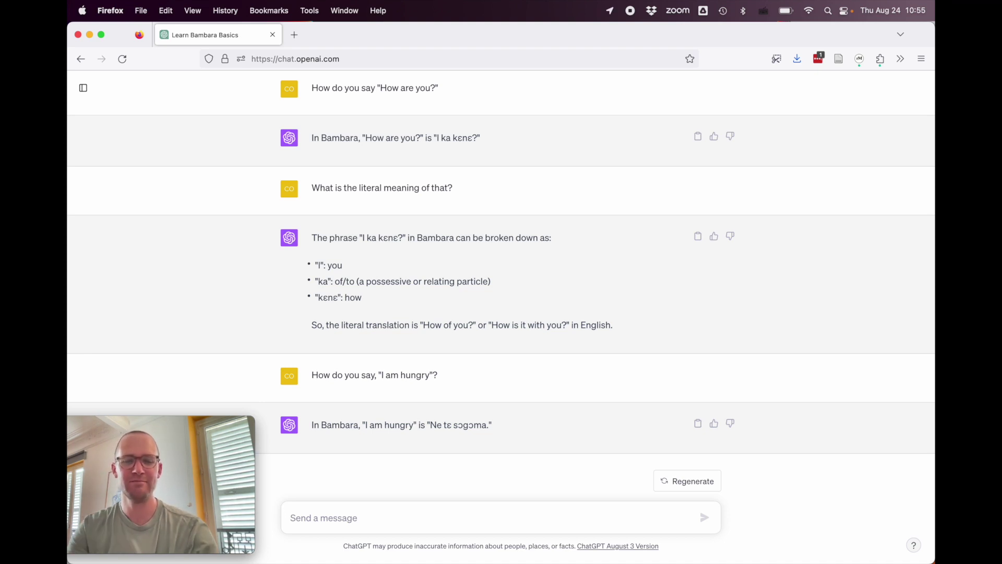
{"action": "type", "text": "How do you say, \""}
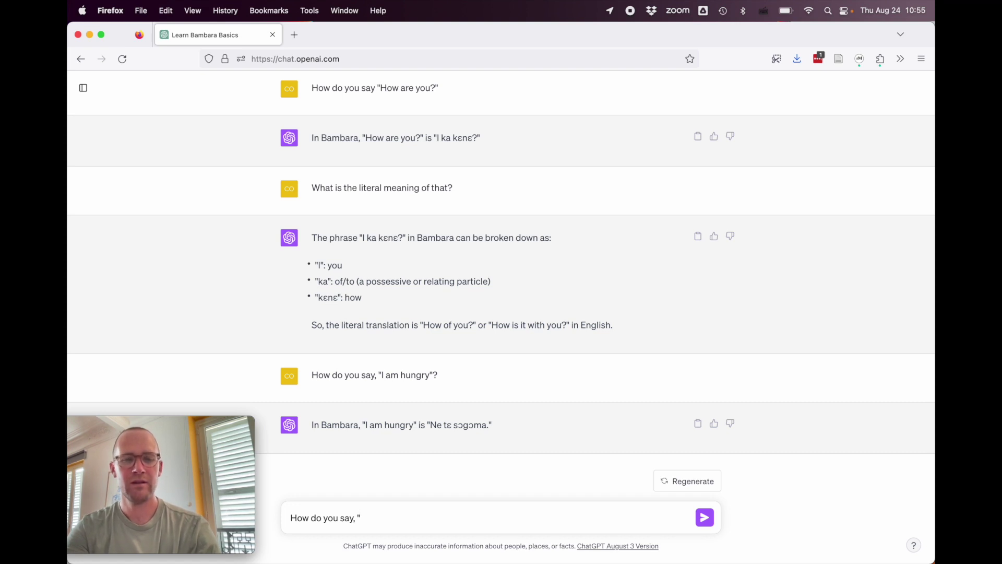
{"action": "type", "text": "I like"}
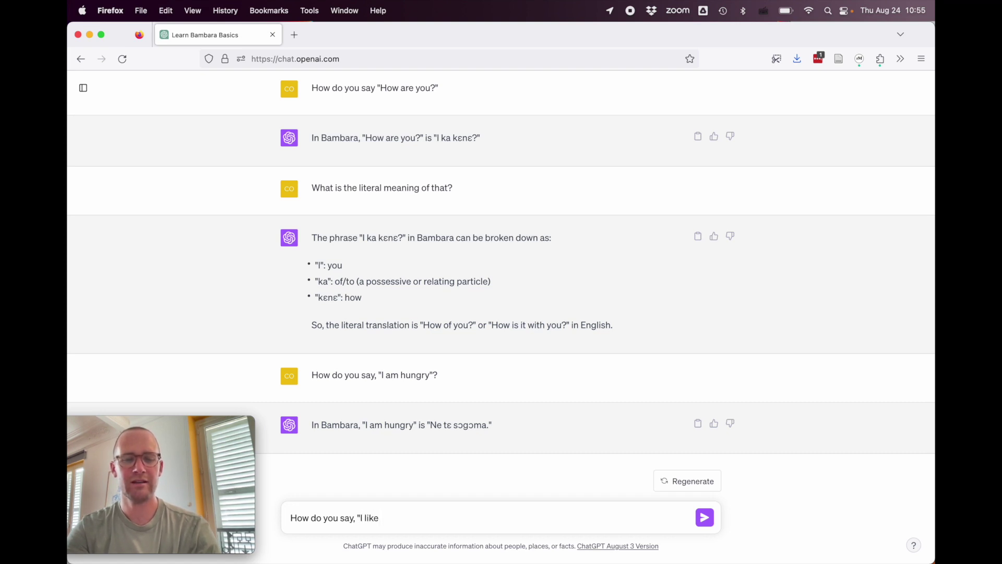
{"action": "type", "text": " pe"}
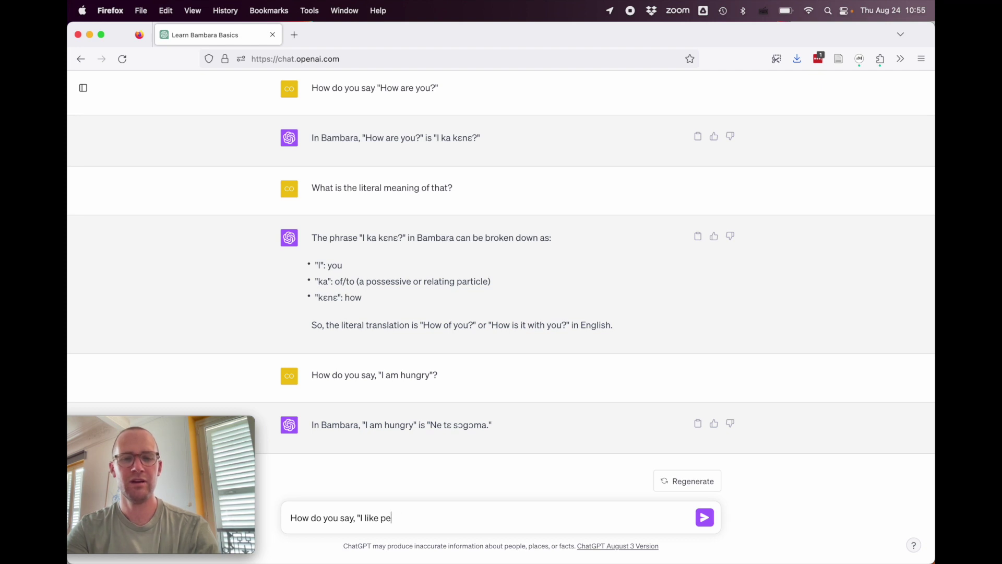
{"action": "type", "text": "anut sauce\""}
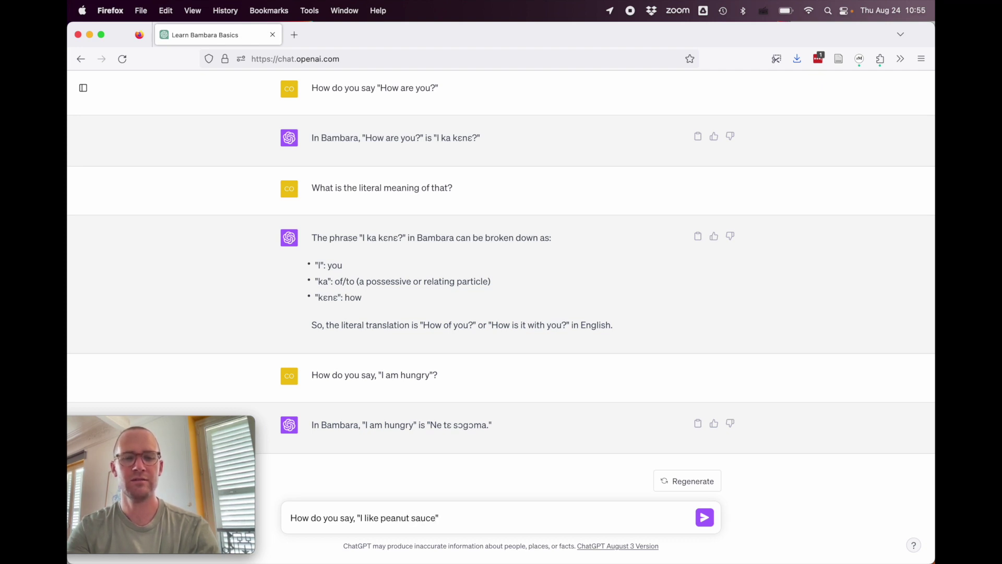
{"action": "key", "text": "Return"}
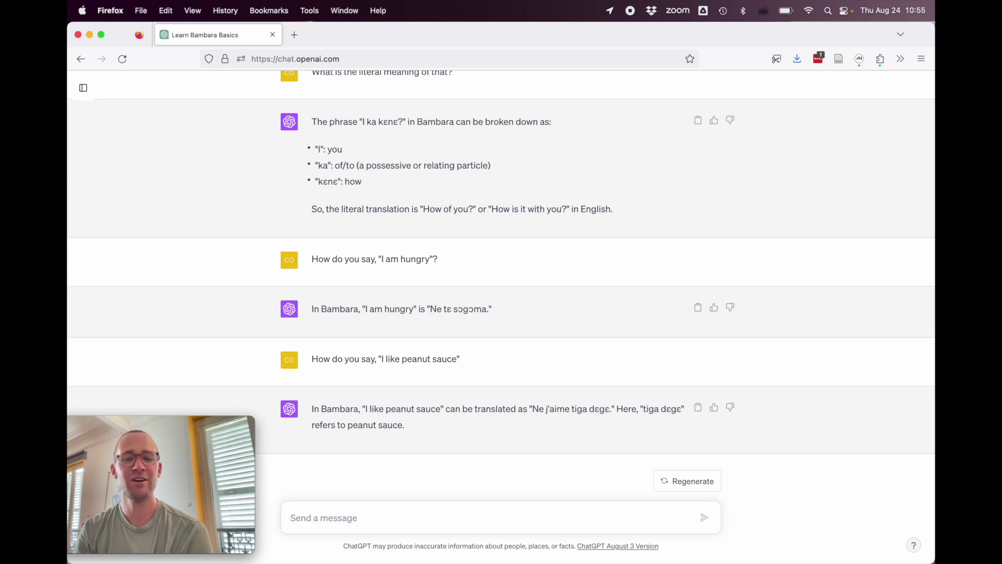
Step: Highlight tiga, dɛgɛ and j'aime in 'Ne j'aime tiga dɛgɛ', then start the going-to-market question
{"action": "left_click_drag", "start_coordinate": [644, 409], "coordinate": [659, 408]}
{"action": "double_click", "coordinate": [668, 406]}
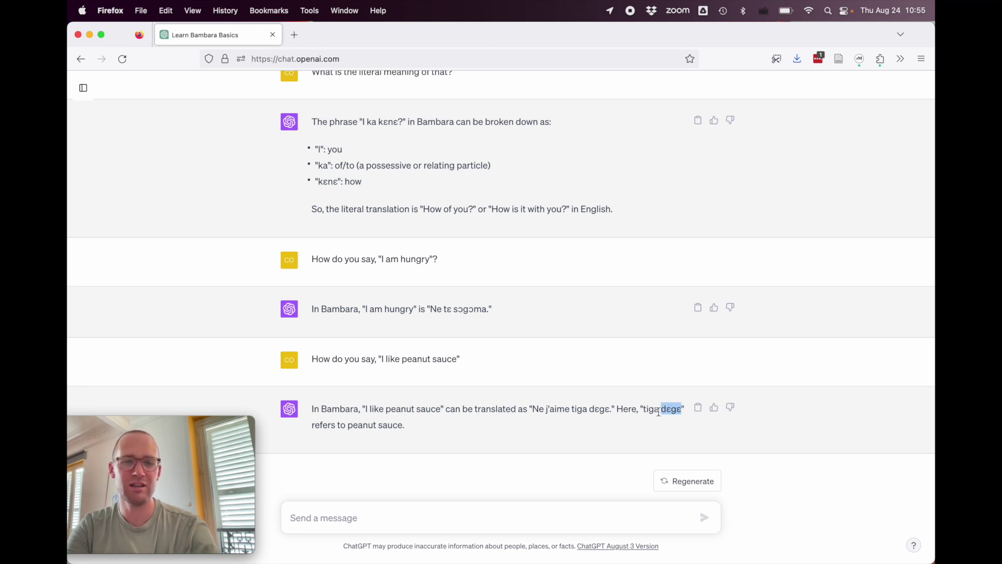
{"action": "left_click_drag", "start_coordinate": [534, 408], "coordinate": [570, 410]}
{"action": "left_click", "coordinate": [546, 410]}
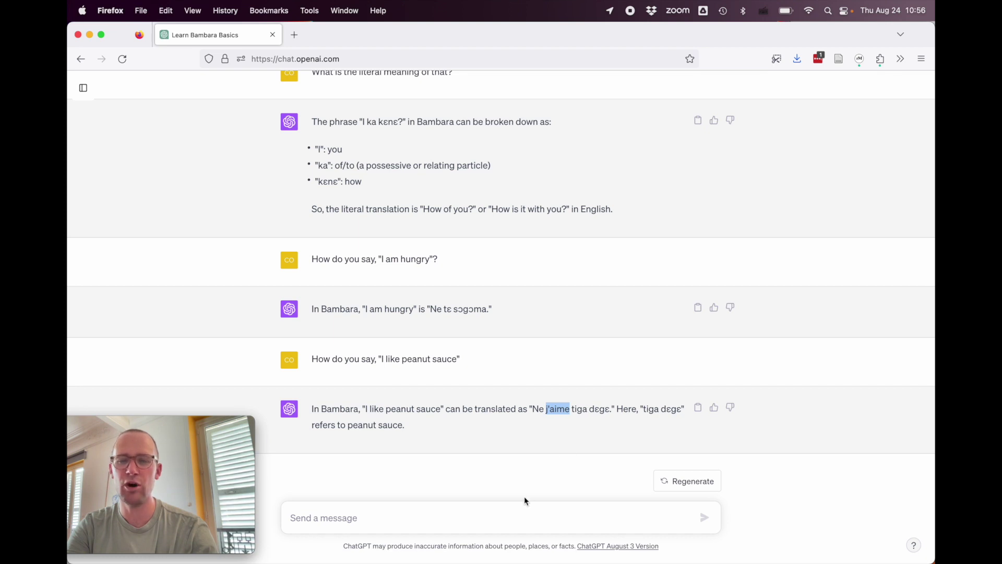
{"action": "left_click", "coordinate": [516, 514]}
{"action": "type", "text": "How do you say"}
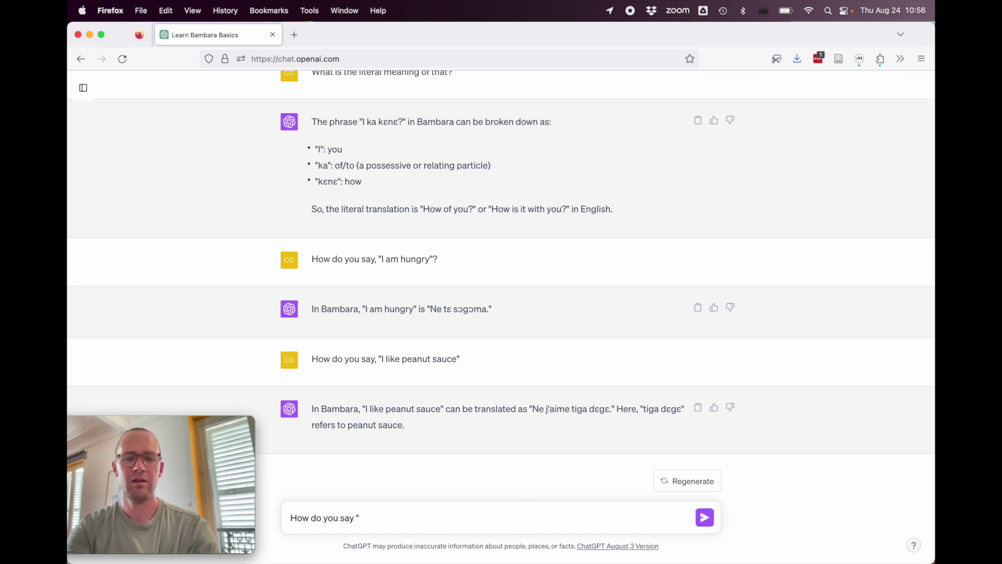
{"action": "type", "text": " \"I am going to to th"}
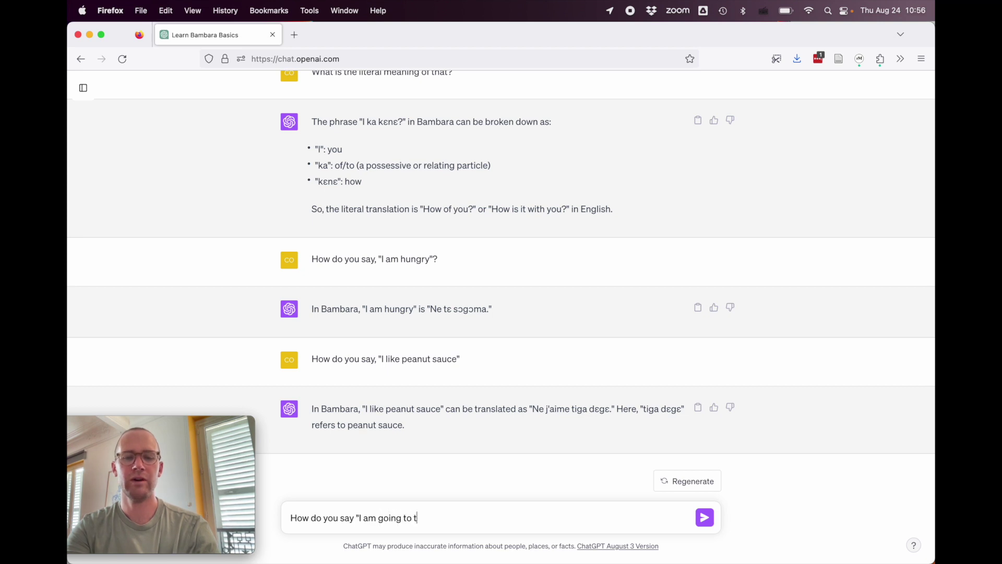
Step: Fix and send 'How do you say "I am going to the market"'
{"action": "key", "text": "BackSpace"}
{"action": "key", "text": "BackSpace"}
{"action": "key", "text": "BackSpace"}
{"action": "key", "text": "BackSpace"}
{"action": "key", "text": "BackSpace"}
{"action": "type", "text": "the marke"}
{"action": "type", "text": "t\""}
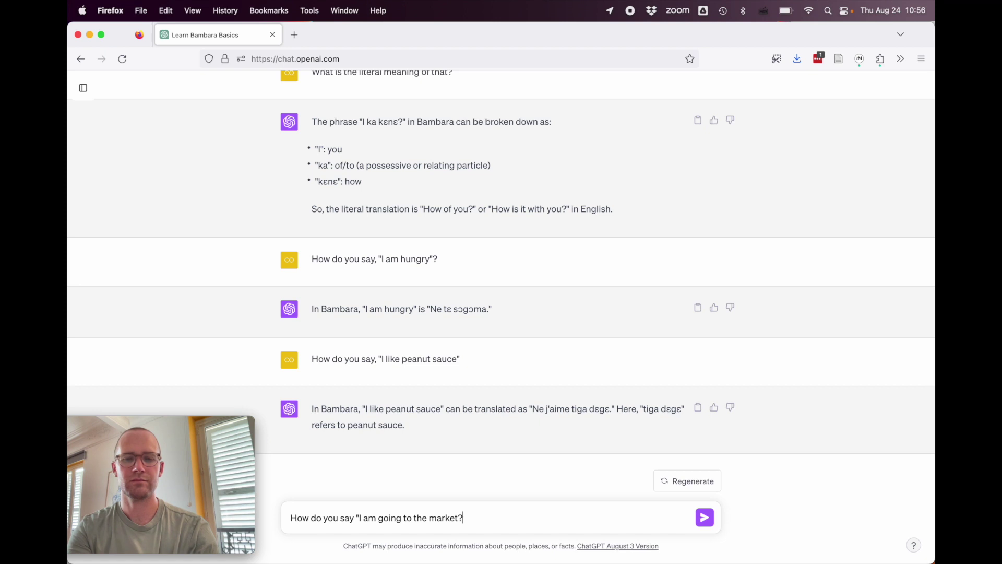
{"action": "type", "text": "\""}
{"action": "key", "text": "Return"}
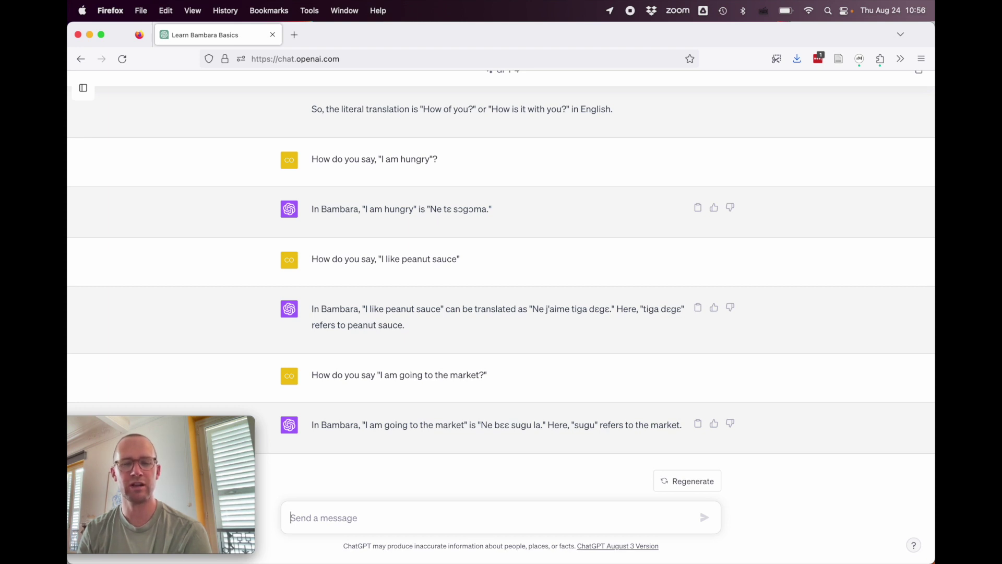
Step: Highlight bɛɛ, sugu and la in 'Ne bɛɛ sugu la.', then draft and clear a 'bɛ' message
{"action": "double_click", "coordinate": [586, 424]}
{"action": "double_click", "coordinate": [498, 425]}
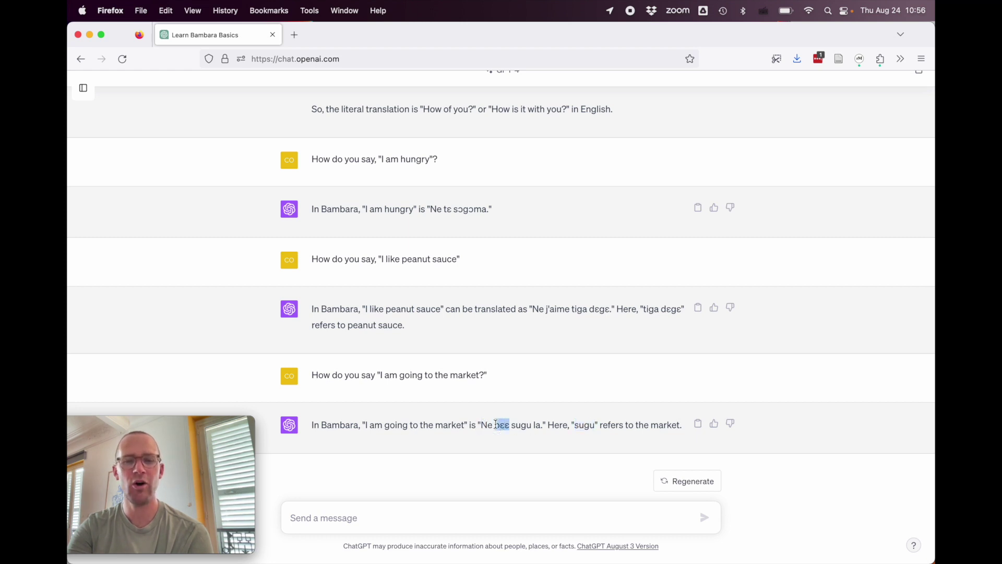
{"action": "double_click", "coordinate": [519, 424]}
{"action": "double_click", "coordinate": [537, 425]}
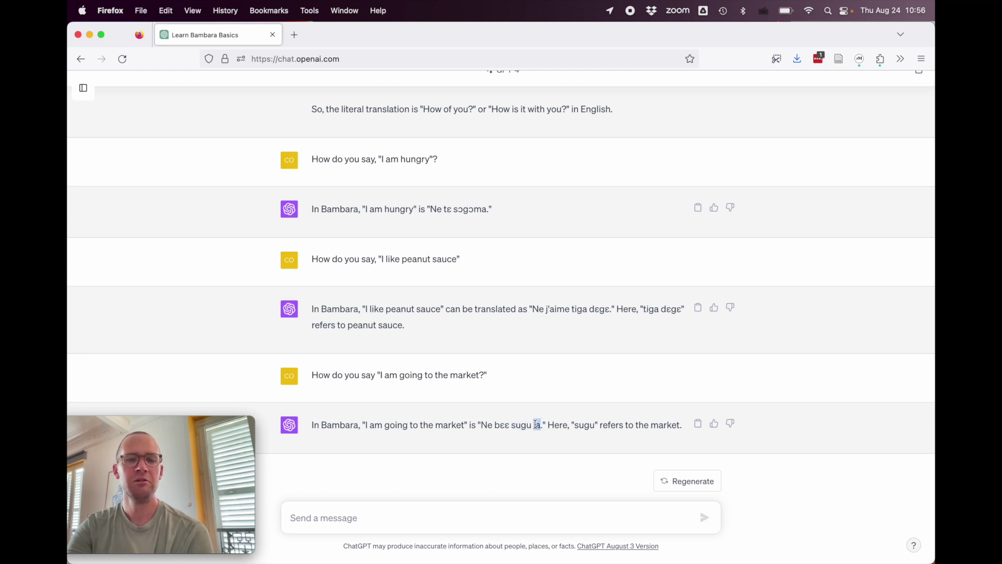
{"action": "double_click", "coordinate": [505, 426]}
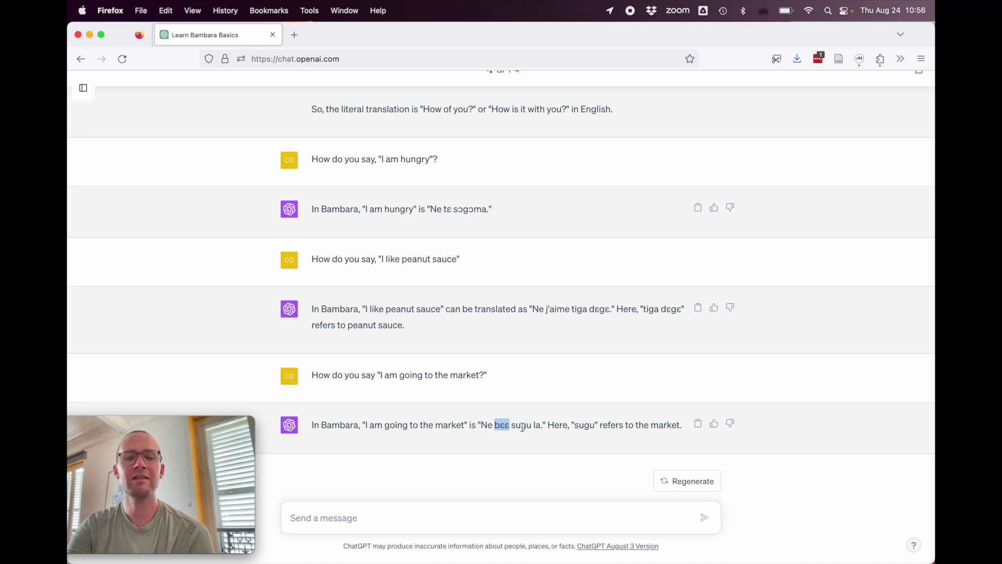
{"action": "left_click", "coordinate": [471, 516]}
{"action": "type", "text": "bɛɛ"}
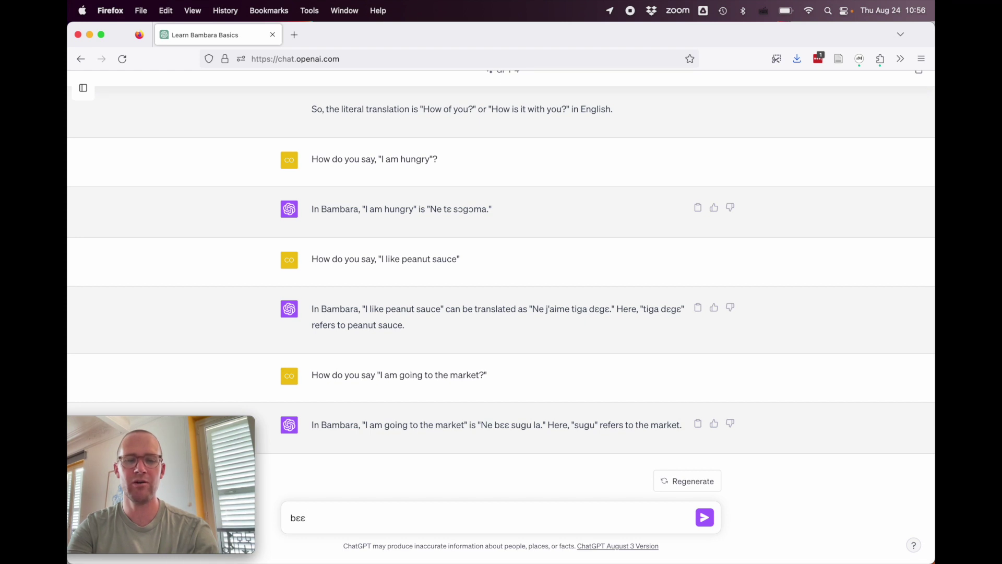
{"action": "key", "text": "BackSpace"}
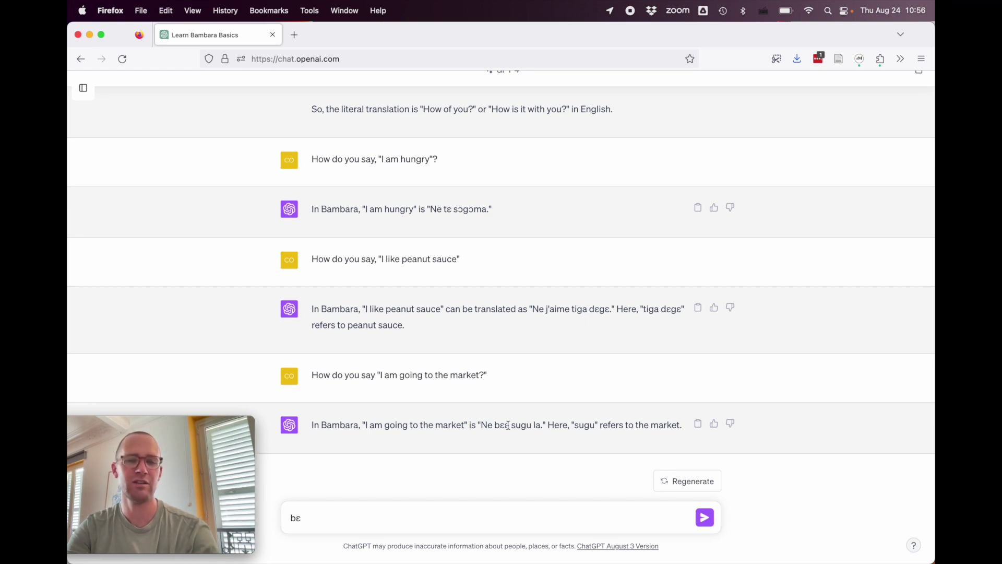
{"action": "key", "text": "BackSpace"}
{"action": "key", "text": "BackSpace"}
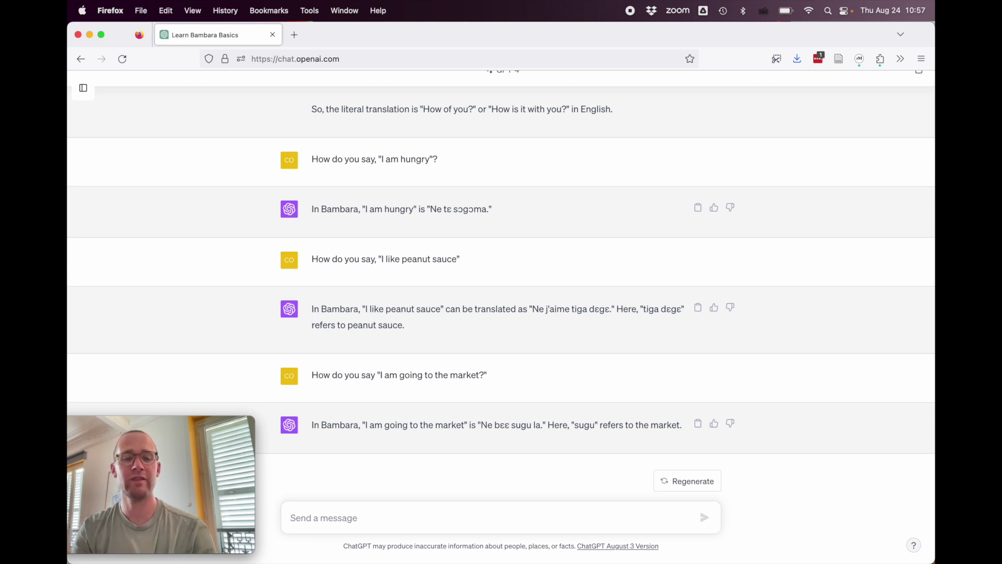
Step: Ask for the Bambara words for 'man', 'woman' and 'child', then draft a 'den' pronunciation question
{"action": "type", "text": "How do o"}
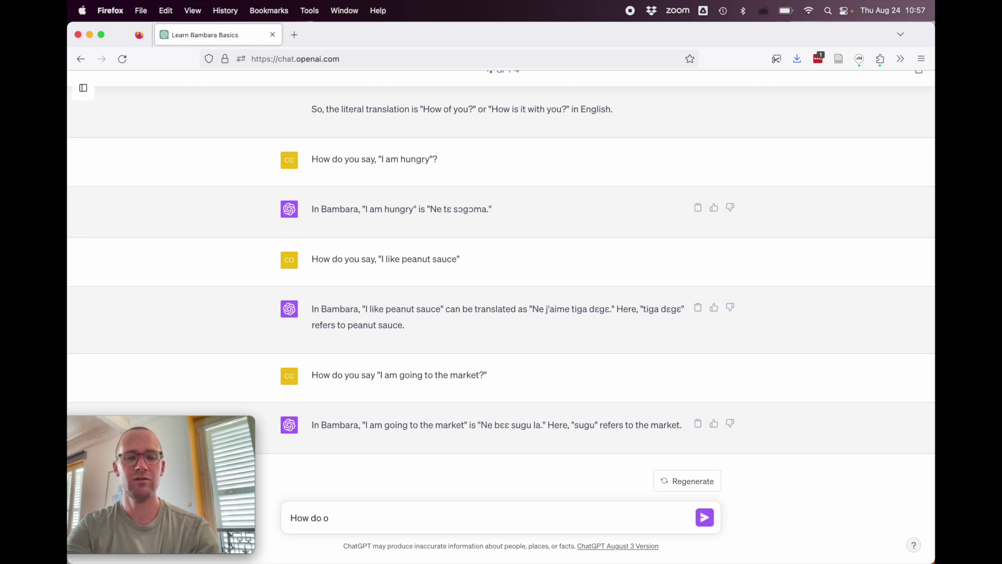
{"action": "type", "text": "ou say \"man\"?"}
{"action": "key", "text": "Return"}
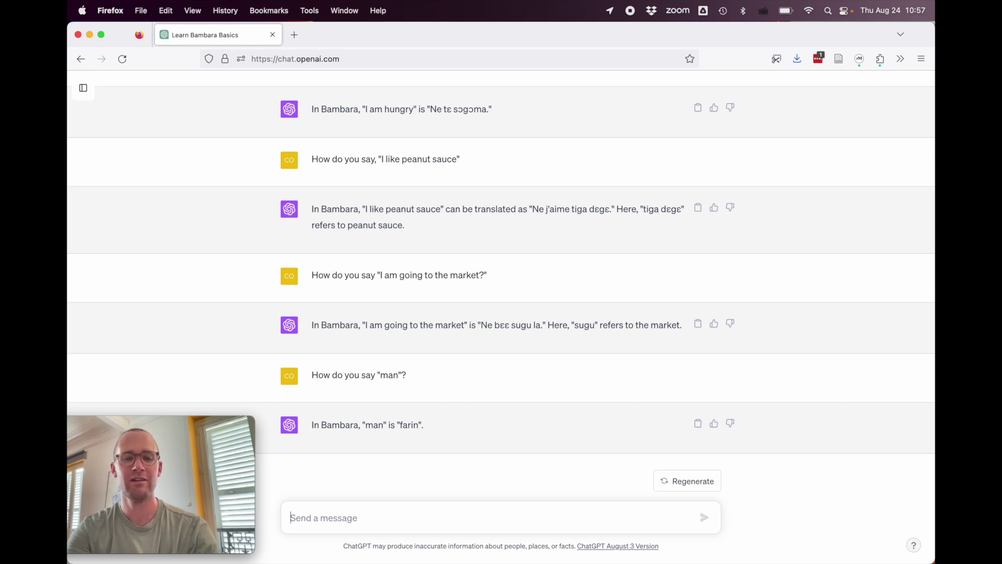
{"action": "type", "text": "How do you say "}
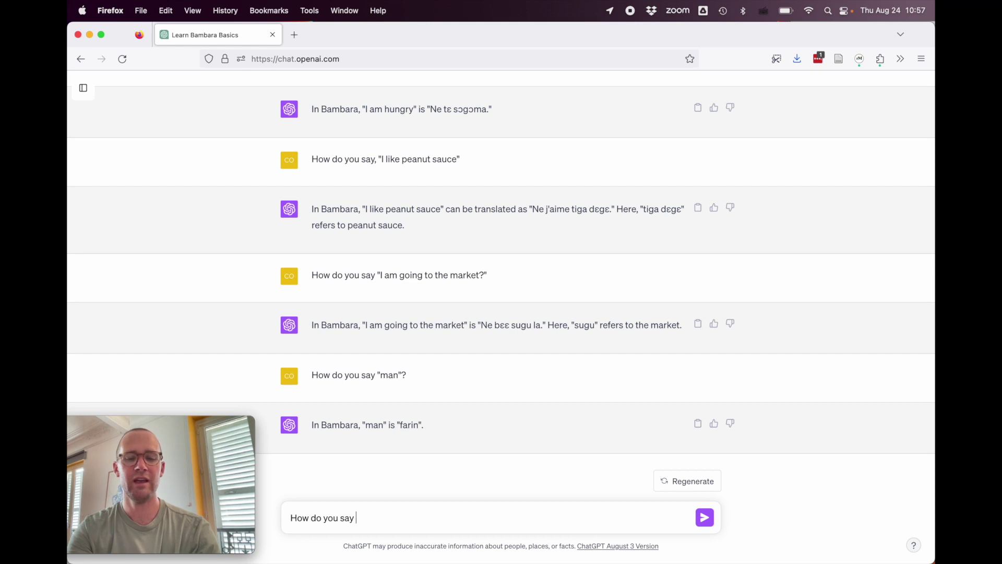
{"action": "type", "text": "\"woman\"?"}
{"action": "key", "text": "Return"}
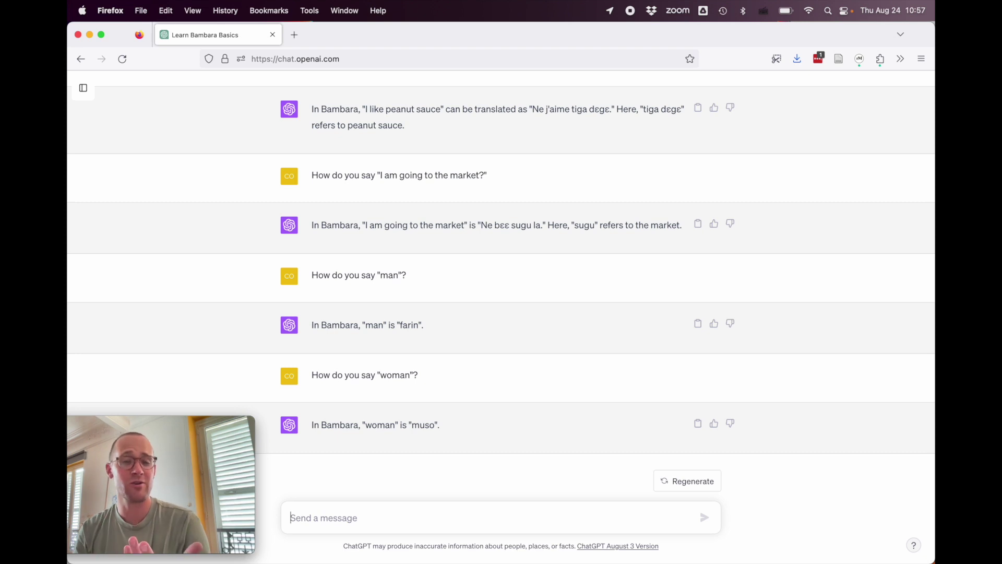
{"action": "type", "text": "What about \"child\"?"}
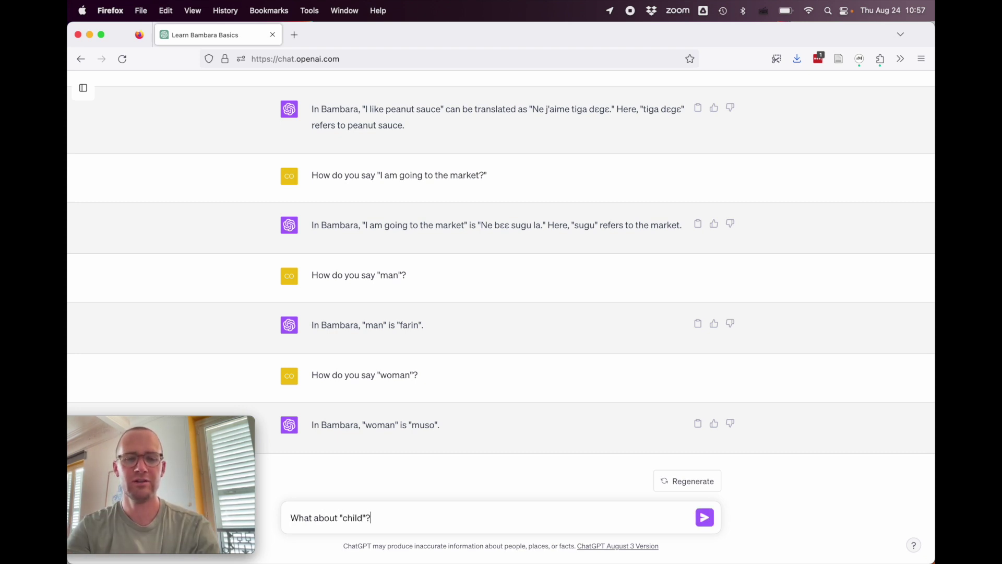
{"action": "key", "text": "Return"}
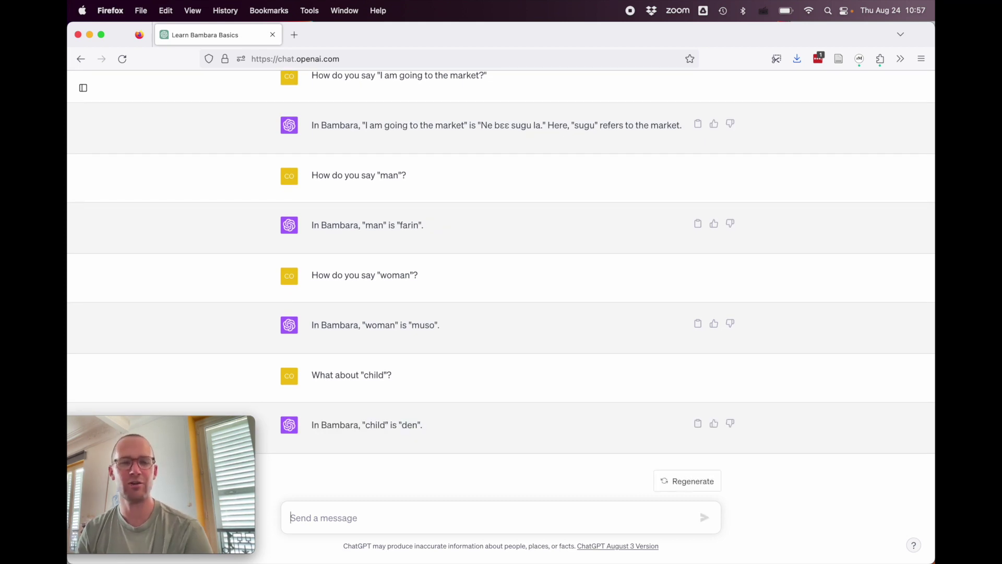
{"action": "type", "text": "How do i"}
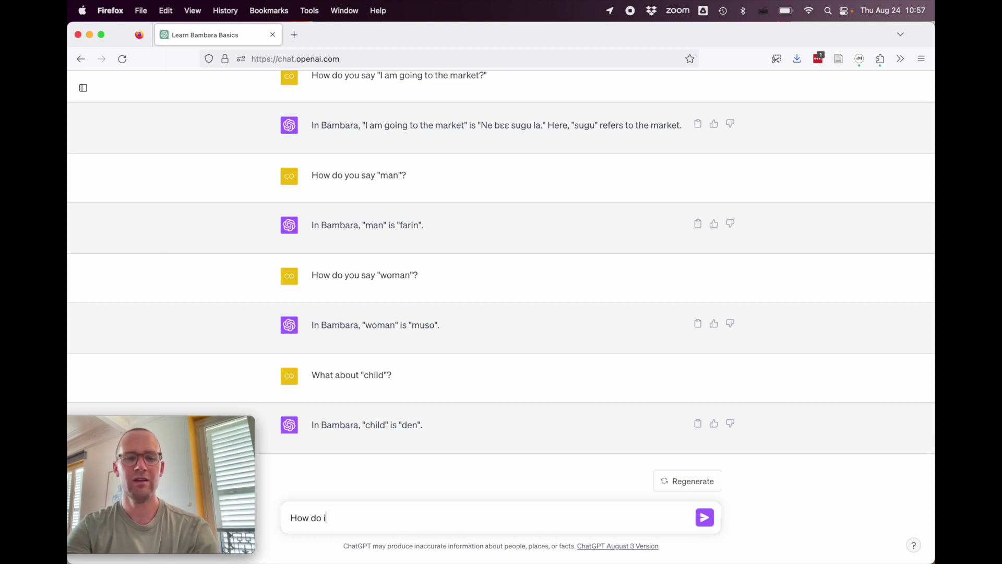
{"action": "type", "text": " pronounc"}
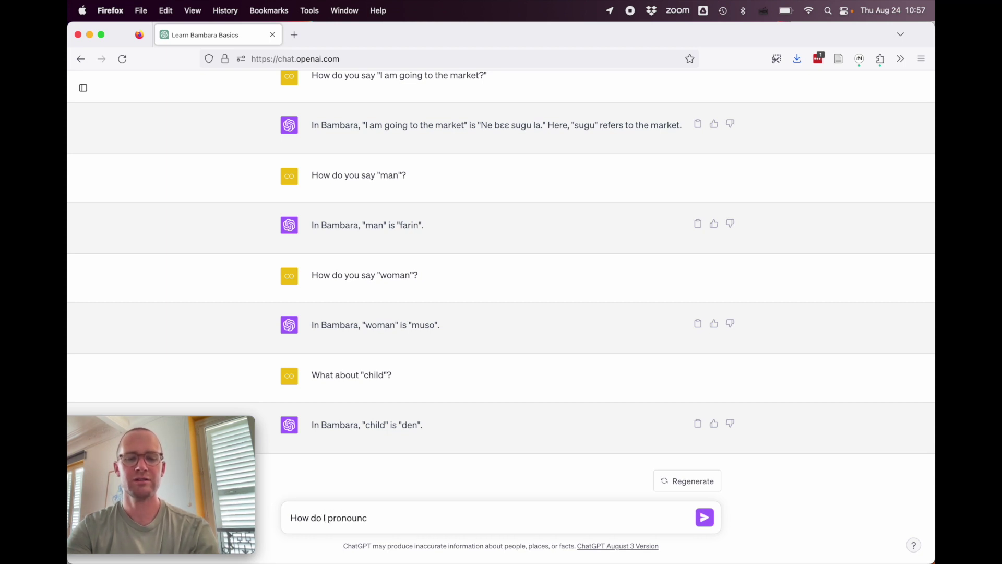
{"action": "type", "text": "e \"den\" corre"}
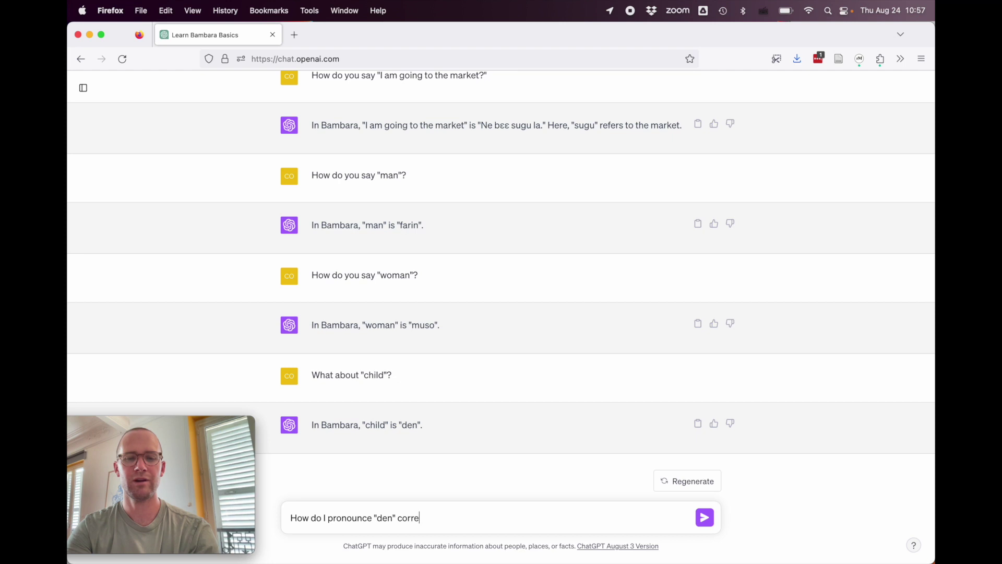
{"action": "type", "text": "ctly?"}
Step: Ask how to pronounce 'den', then ask how to say 'to jump' in Bambara
{"action": "key", "text": "Return"}
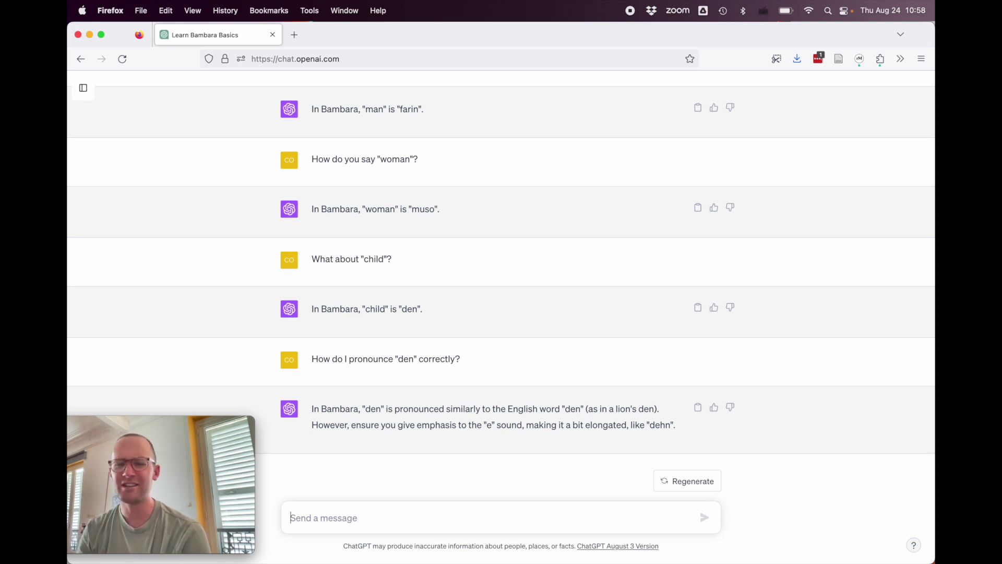
{"action": "type", "text": "How"}
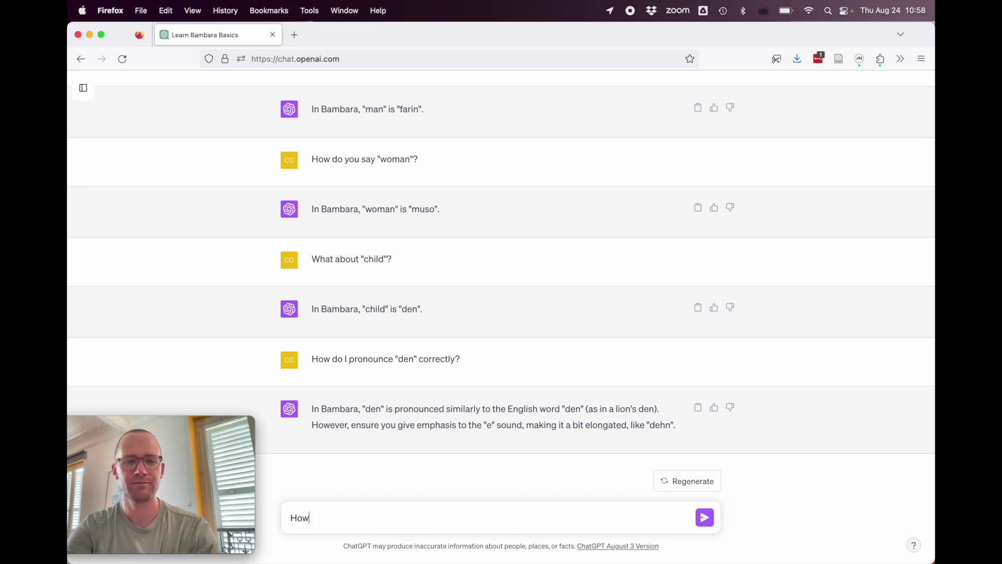
{"action": "type", "text": " do you \"to jump\""}
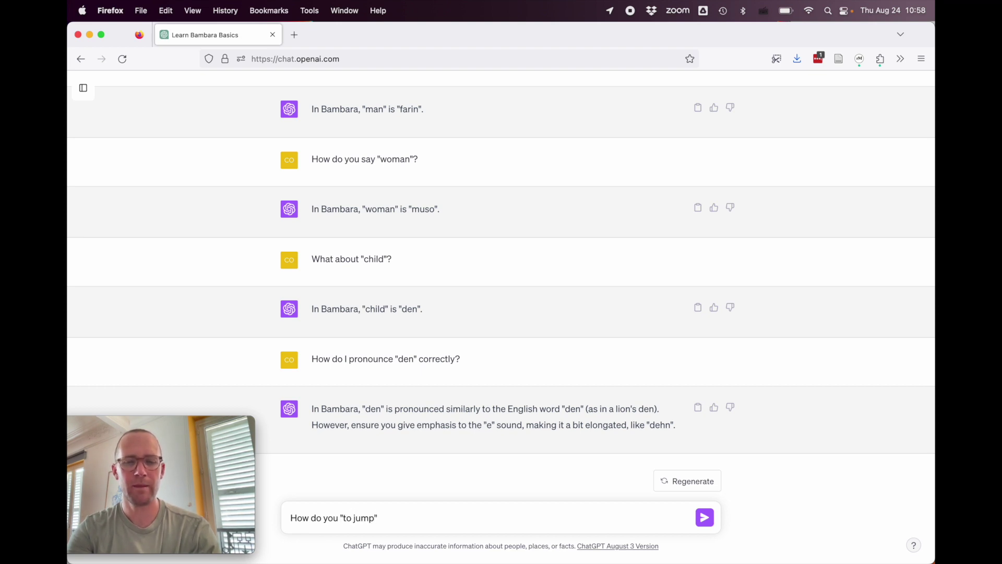
{"action": "key", "text": "Return"}
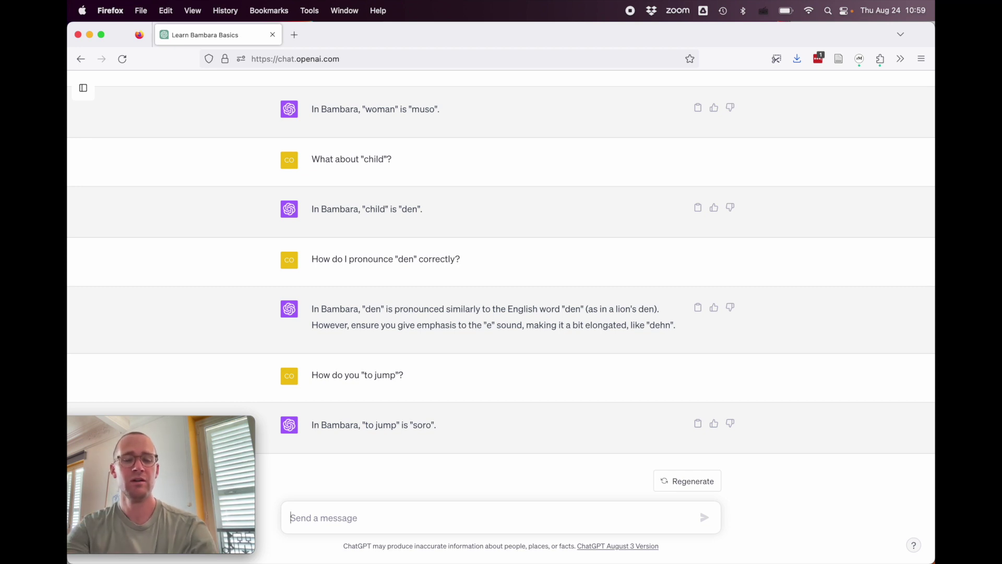
Step: Ask how to conjugate Bambara verbs in the present tense
{"action": "type", "text": "Can you exp"}
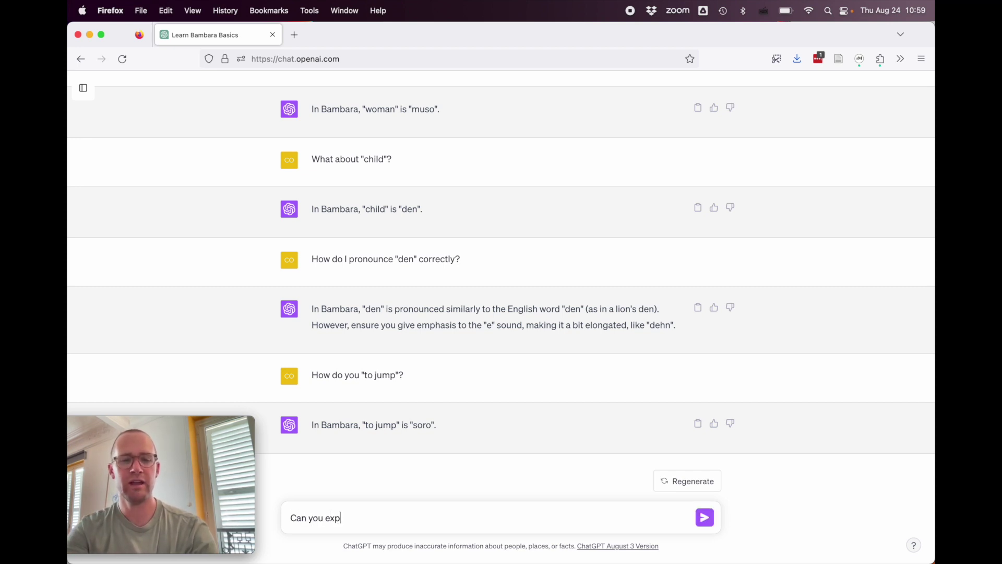
{"action": "type", "text": "lain to me how to"}
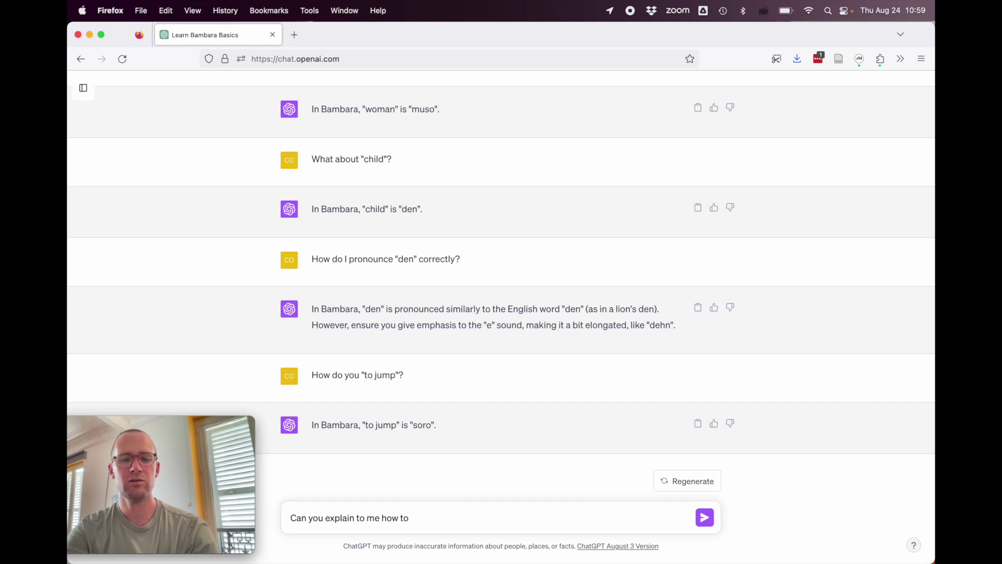
{"action": "type", "text": " conjugate Bambr"}
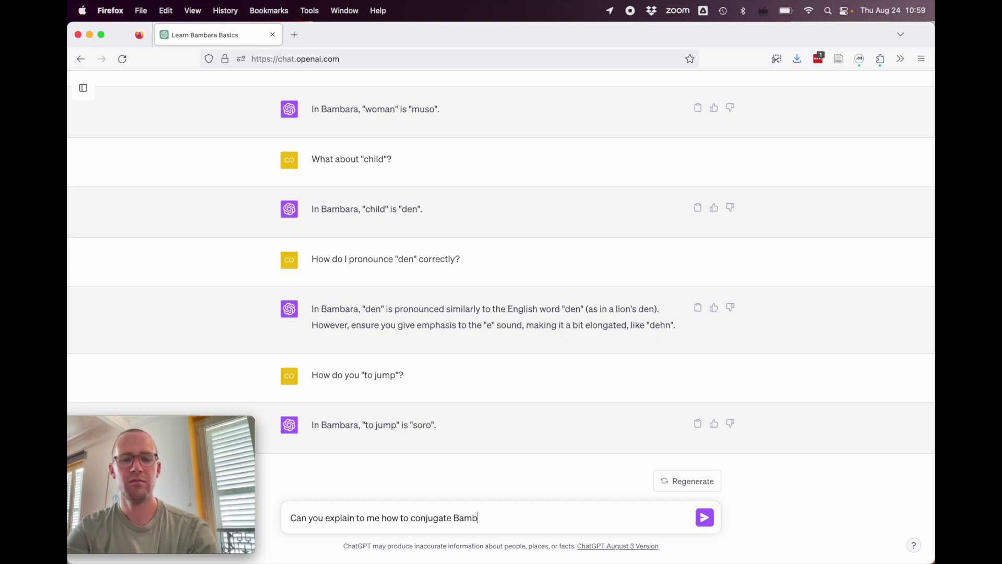
{"action": "key", "text": "BackSpace"}
{"action": "type", "text": "ara j"}
{"action": "key", "text": "BackSpace"}
{"action": "type", "text": "verbs in the prs"}
{"action": "key", "text": "BackSpace"}
{"action": "type", "text": "esent tenes"}
{"action": "key", "text": "BackSpace"}
{"action": "key", "text": "BackSpace"}
{"action": "type", "text": "se?"}
{"action": "key", "text": "Return"}
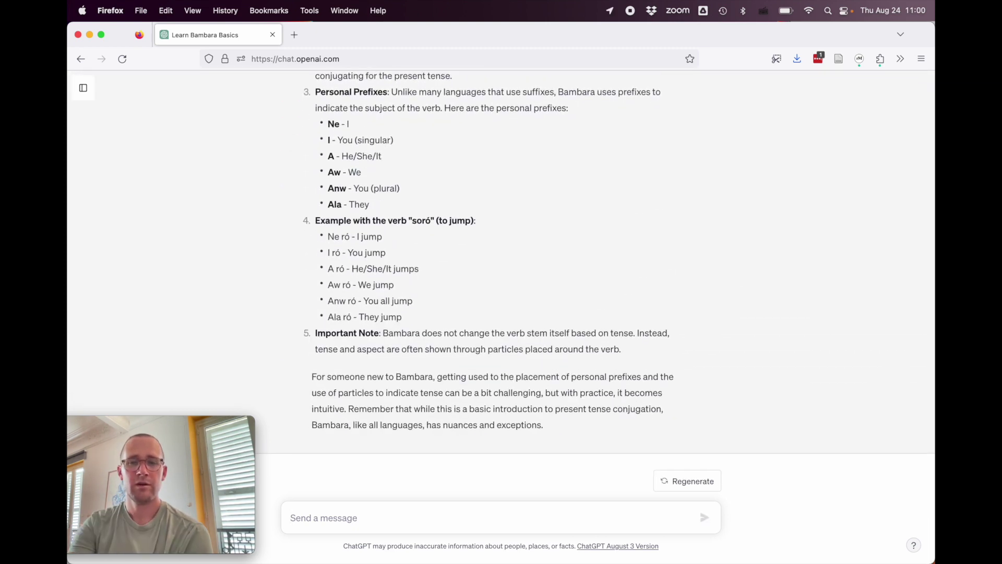
Step: Read the answer's opening, Infinitive Form and Conjugation points, including the word 'soró'
{"action": "scroll", "coordinate": [553, 347], "scroll_direction": "up", "scroll_amount": 5}
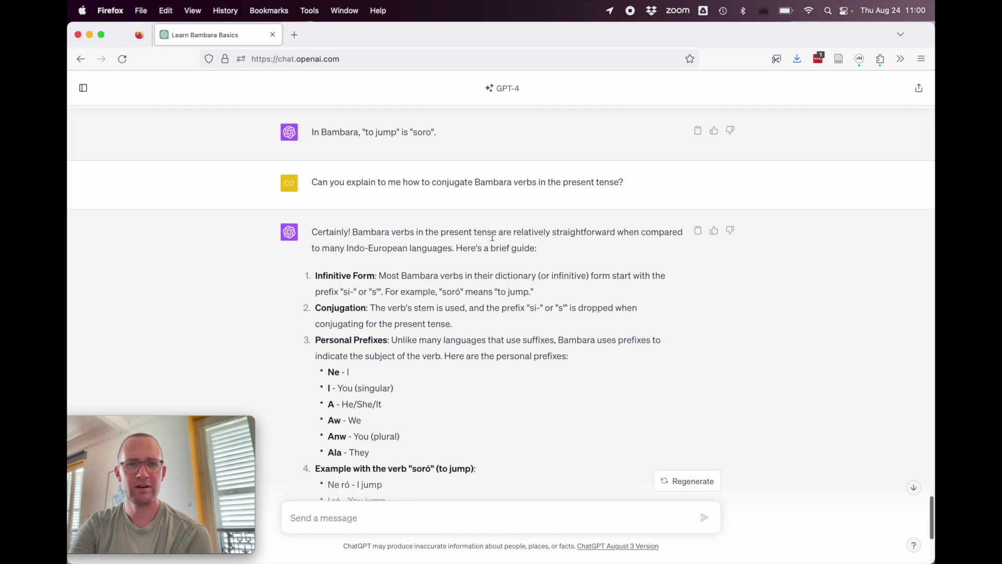
{"action": "triple_click", "coordinate": [492, 234]}
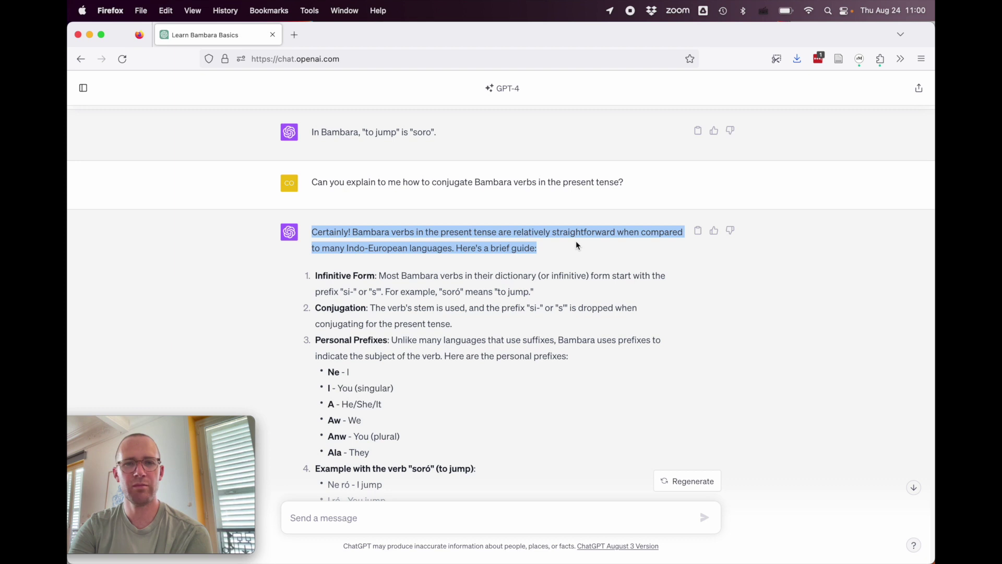
{"action": "triple_click", "coordinate": [475, 282]}
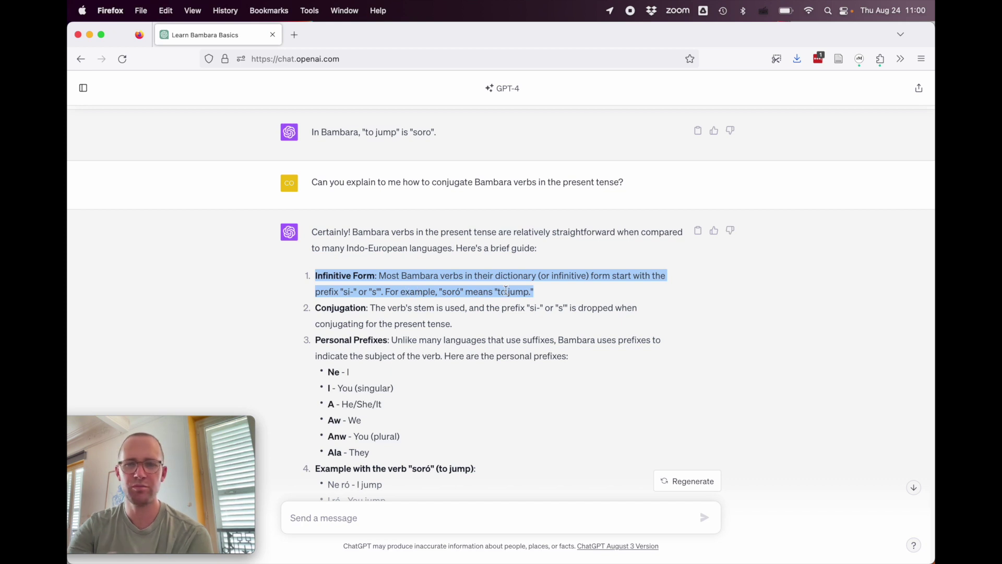
{"action": "triple_click", "coordinate": [462, 308]}
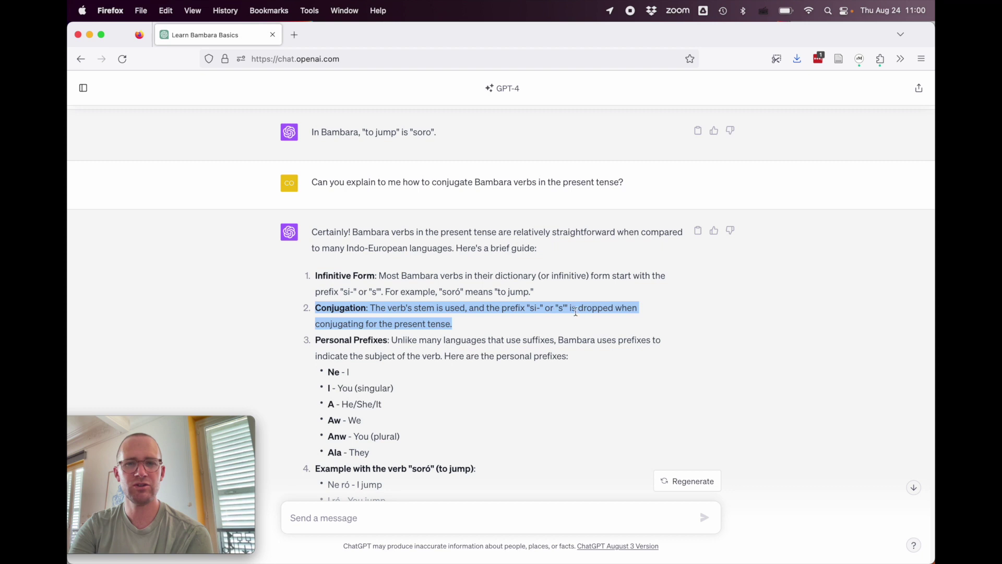
{"action": "triple_click", "coordinate": [483, 289]}
{"action": "double_click", "coordinate": [452, 292]}
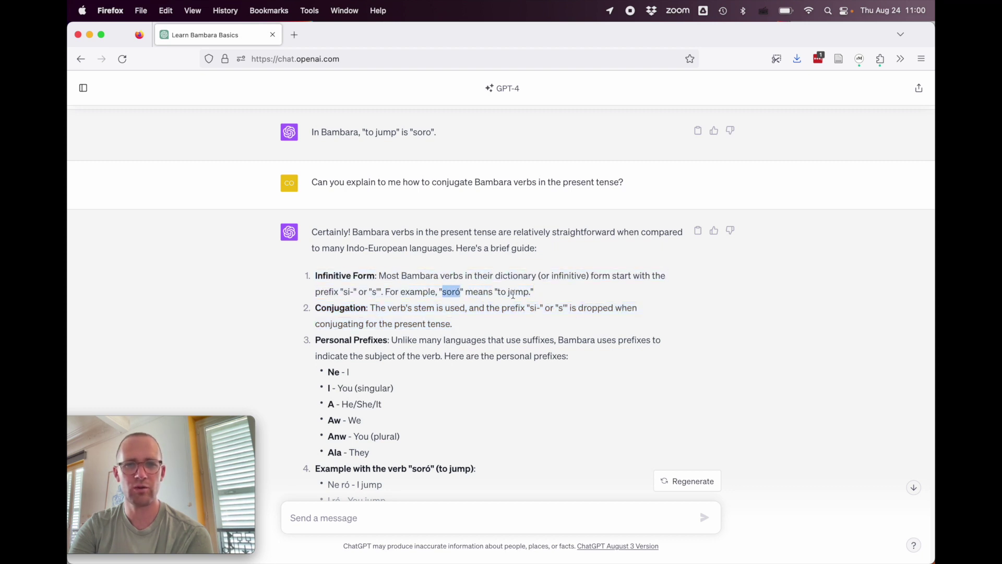
{"action": "scroll", "coordinate": [455, 345], "scroll_direction": "down", "scroll_amount": 1}
Step: Go over the Personal Prefixes lines (Ne, Aw, Anw, Ala) and the Important Note
{"action": "triple_click", "coordinate": [473, 315]}
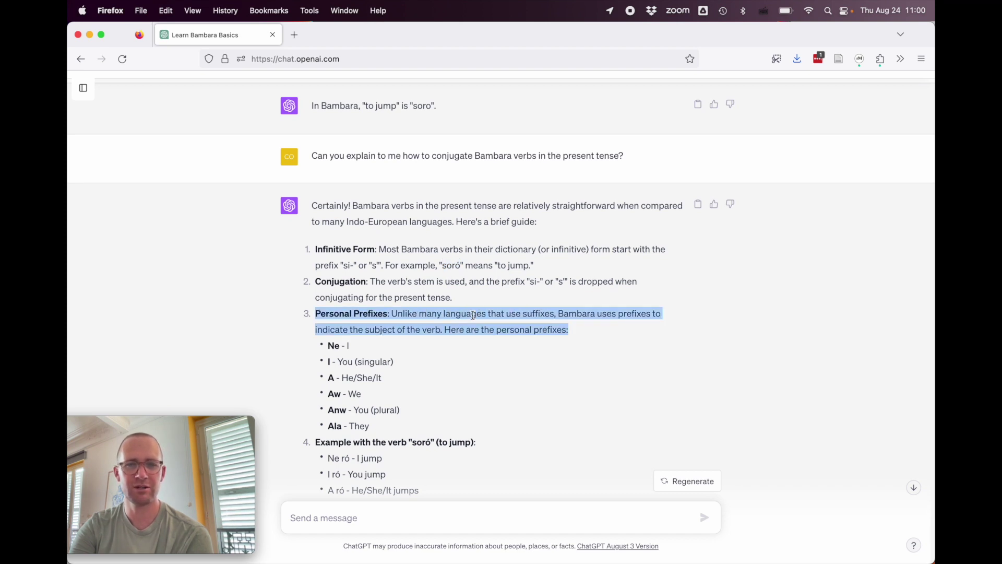
{"action": "triple_click", "coordinate": [343, 345]}
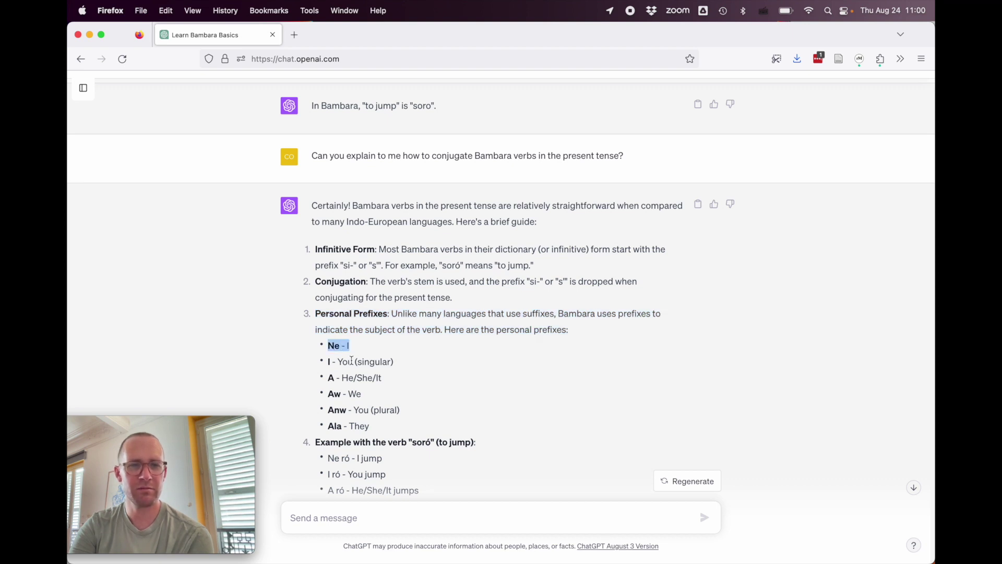
{"action": "left_click", "coordinate": [345, 392]}
{"action": "triple_click", "coordinate": [345, 393]}
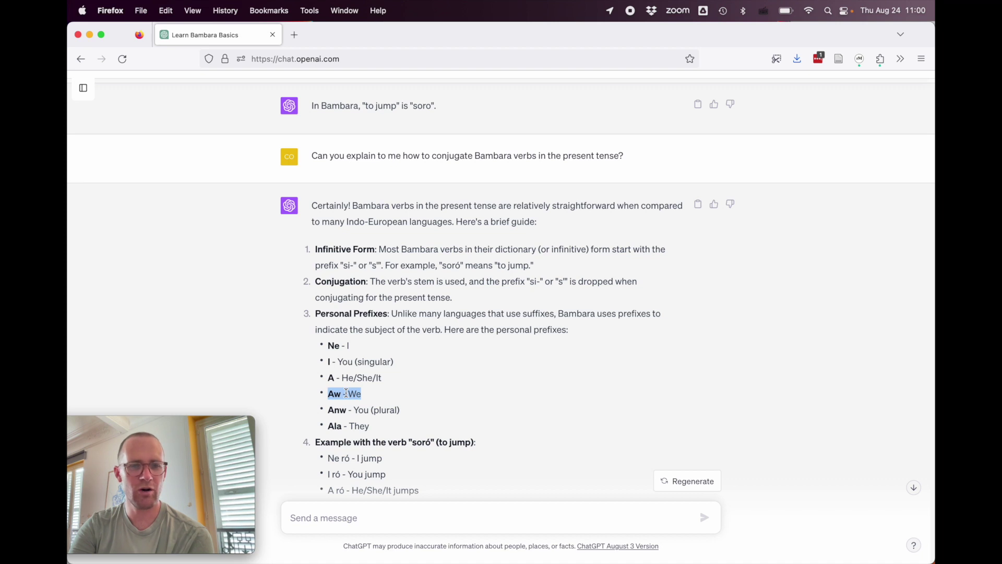
{"action": "triple_click", "coordinate": [348, 409]}
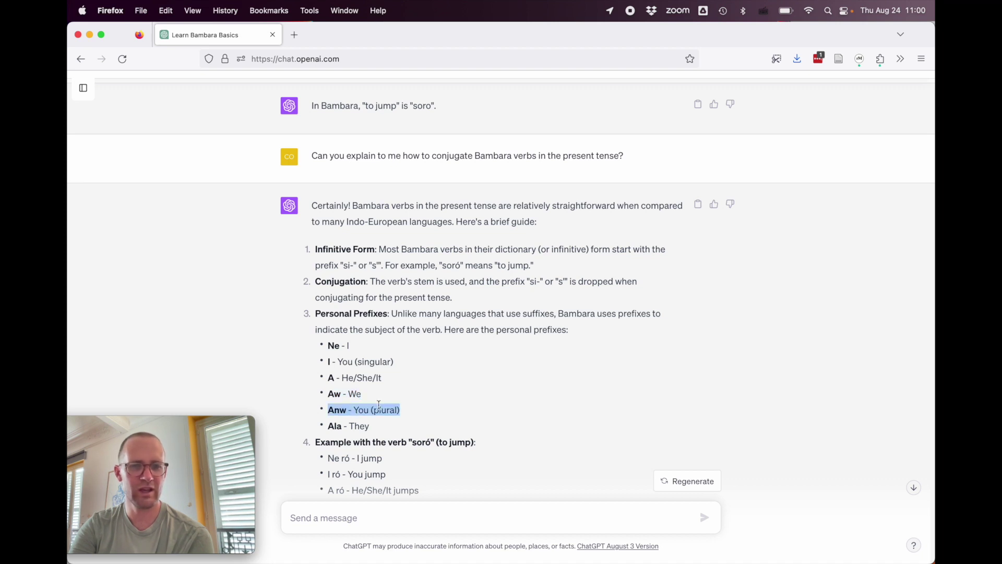
{"action": "triple_click", "coordinate": [359, 425]}
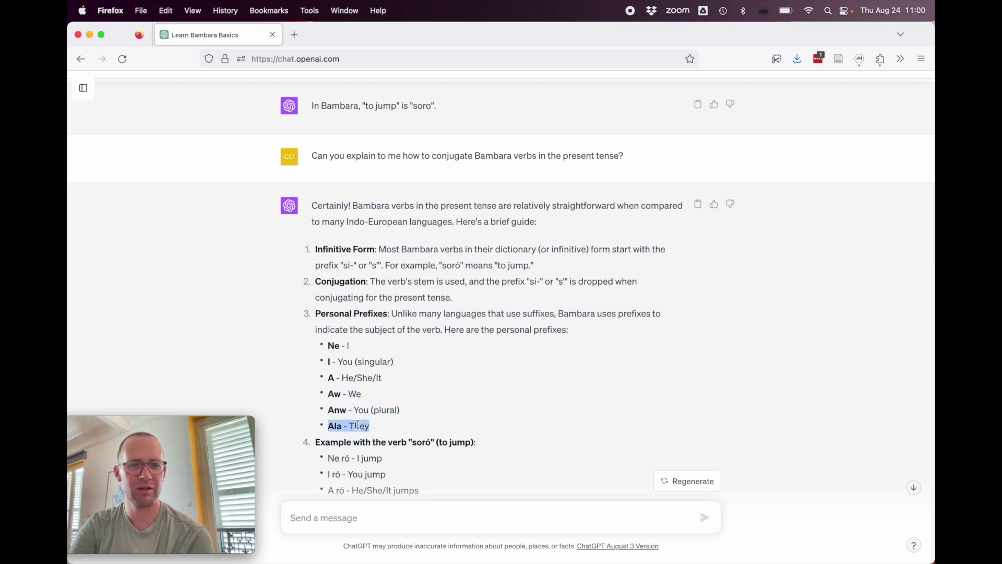
{"action": "scroll", "coordinate": [437, 418], "scroll_direction": "down", "scroll_amount": 5}
{"action": "left_click", "coordinate": [324, 330]}
{"action": "scroll", "coordinate": [409, 425], "scroll_direction": "down", "scroll_amount": 4}
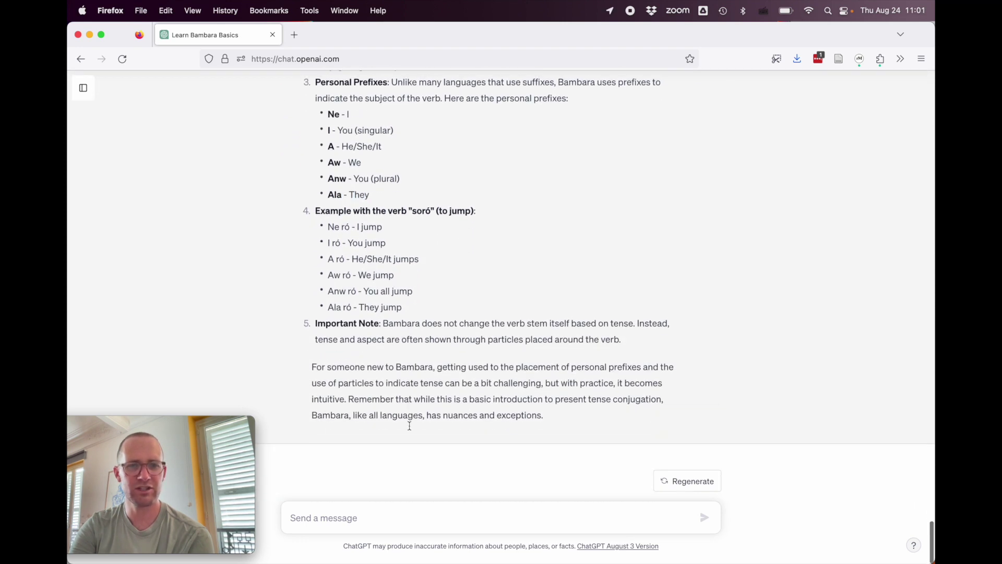
{"action": "triple_click", "coordinate": [370, 334]}
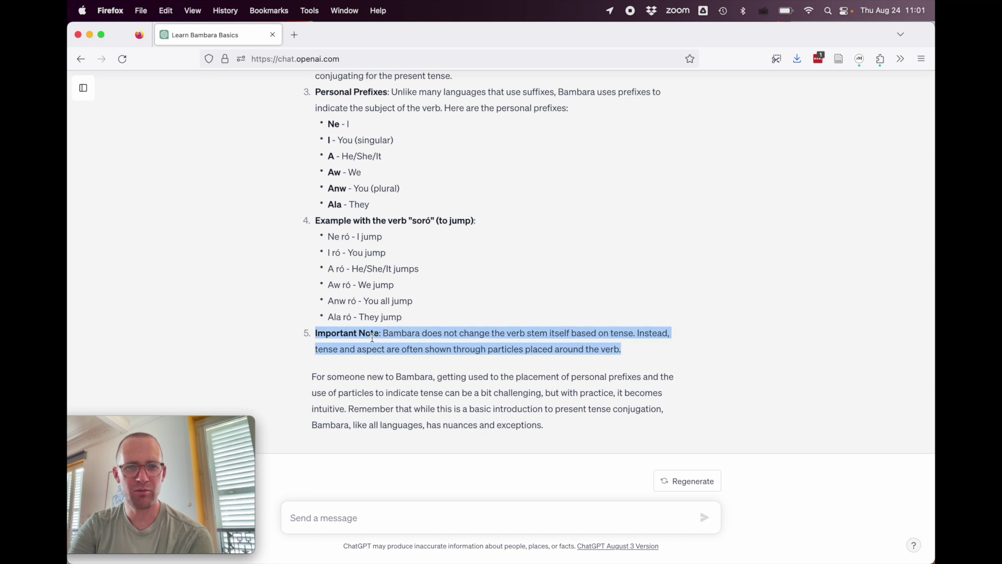
{"action": "scroll", "coordinate": [496, 348], "scroll_direction": "up", "scroll_amount": 10}
{"action": "scroll", "coordinate": [496, 348], "scroll_direction": "down", "scroll_amount": 10}
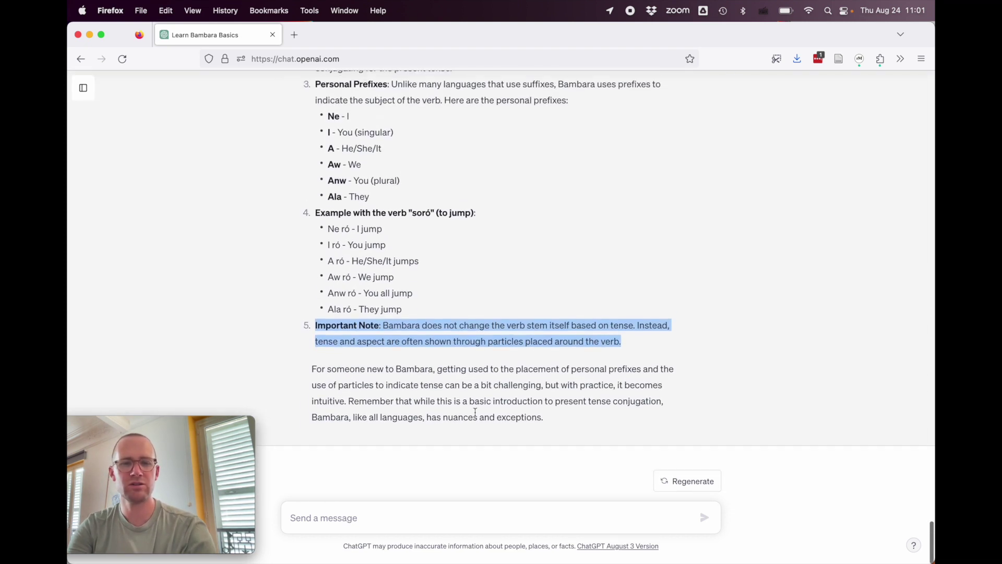
Step: Ask how to say 'to be' in Bambara, requesting a short 3-4 sentence reply
{"action": "left_click", "coordinate": [405, 513]}
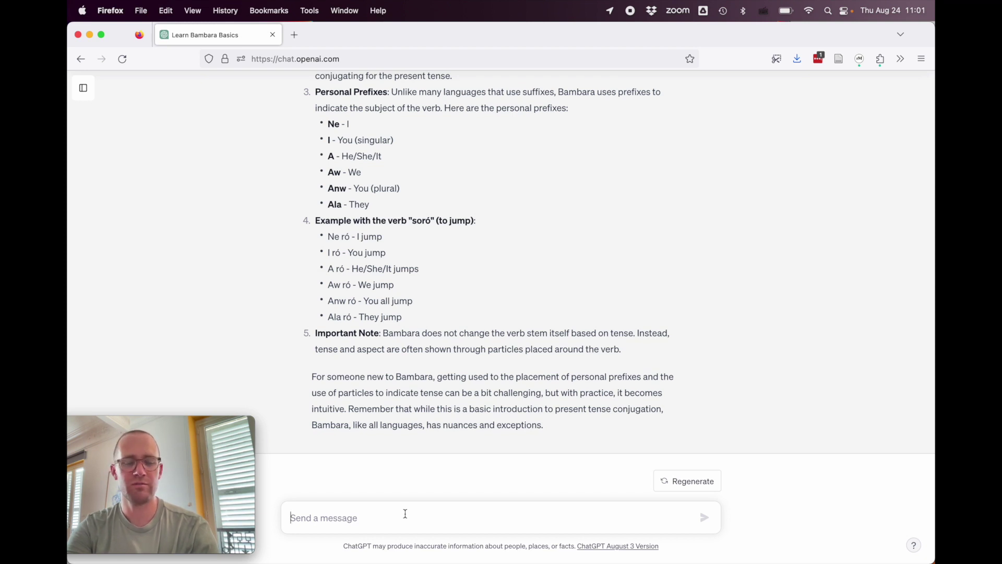
{"action": "type", "text": "How do you say \"to be\" in Bambara"}
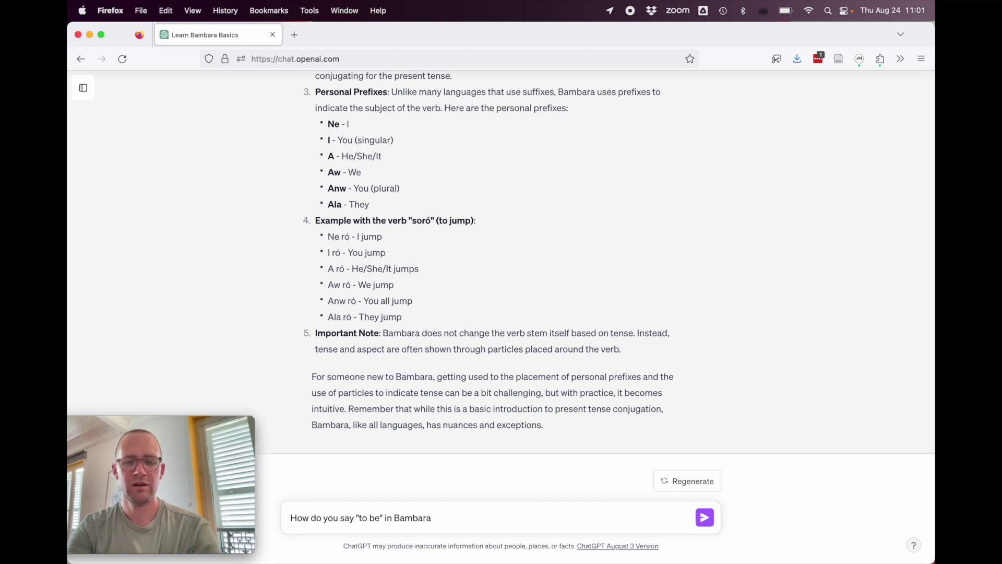
{"action": "type", "text": "?"}
{"action": "type", "text": "Keep your response short. Like 3-4 sentences maximum."}
{"action": "key", "text": "Return"}
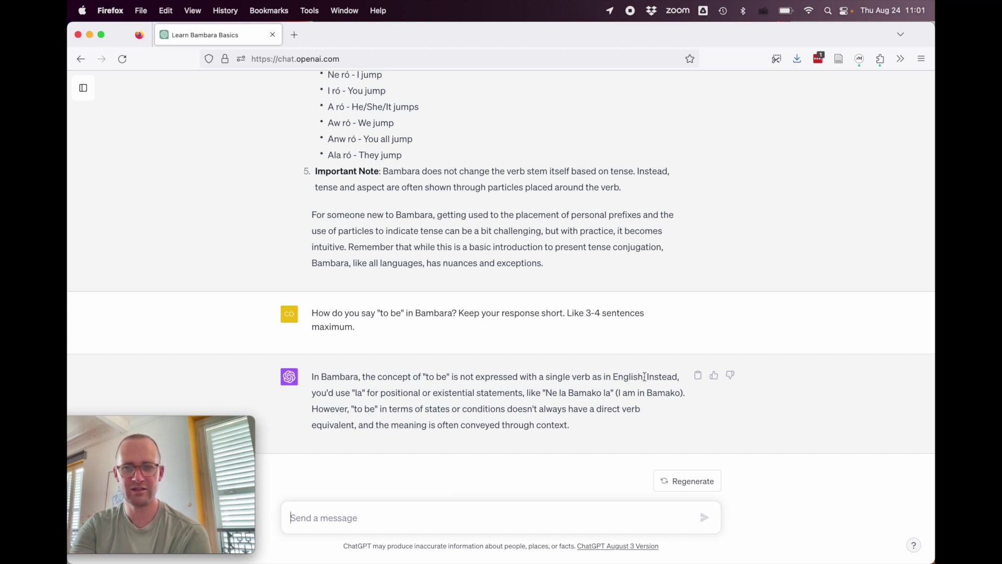
Step: Highlight the reply's explanation of 'la' in 'Ne la Bamako la' and its first sentence
{"action": "left_click_drag", "start_coordinate": [646, 376], "coordinate": [677, 394]}
{"action": "left_click", "coordinate": [650, 398]}
{"action": "double_click", "coordinate": [563, 393]}
{"action": "double_click", "coordinate": [607, 394]}
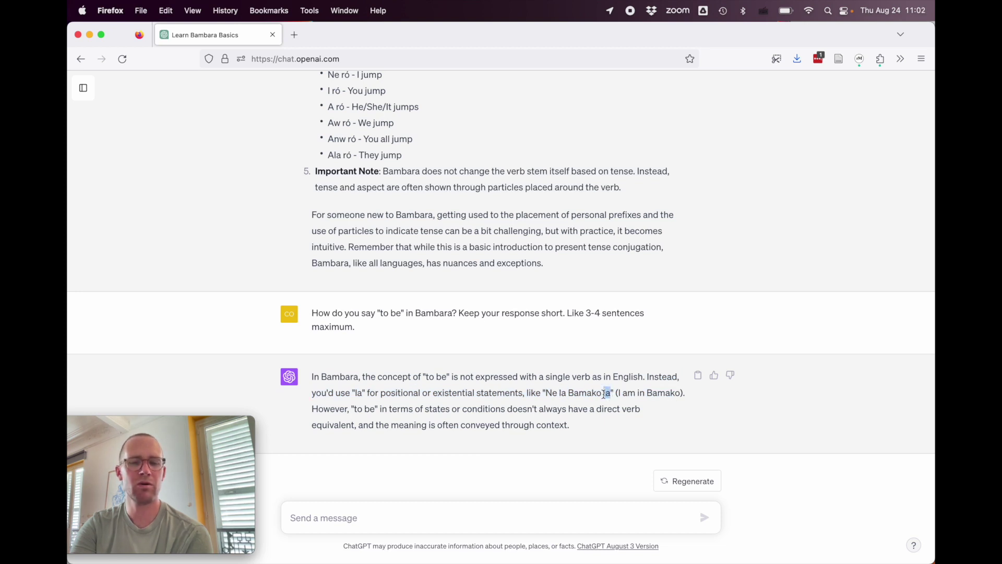
{"action": "double_click", "coordinate": [563, 392]}
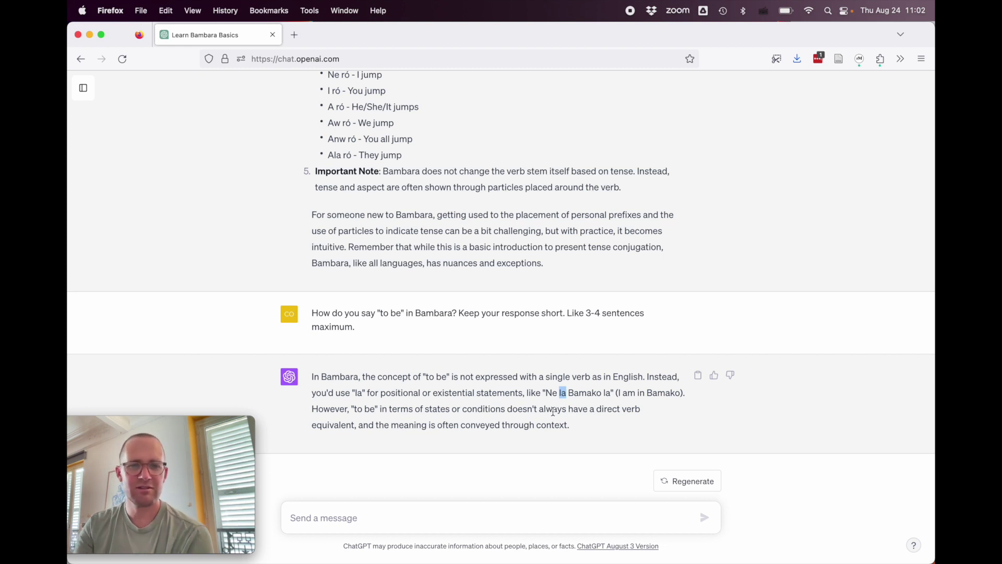
{"action": "left_click_drag", "start_coordinate": [312, 377], "coordinate": [644, 374]}
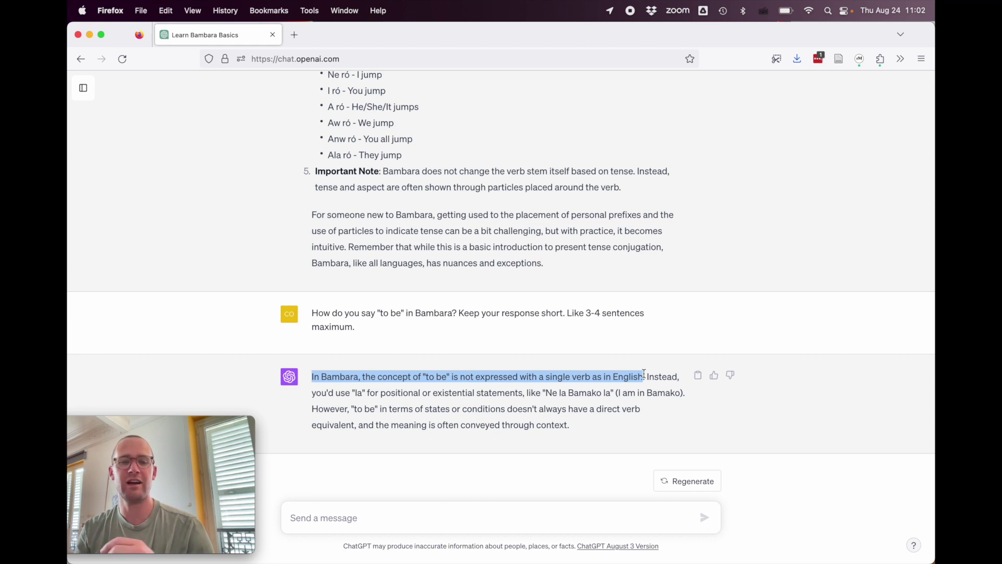
Step: Ask to practise talking about the city of Bamako in simple Bambara
{"action": "left_click", "coordinate": [548, 516]}
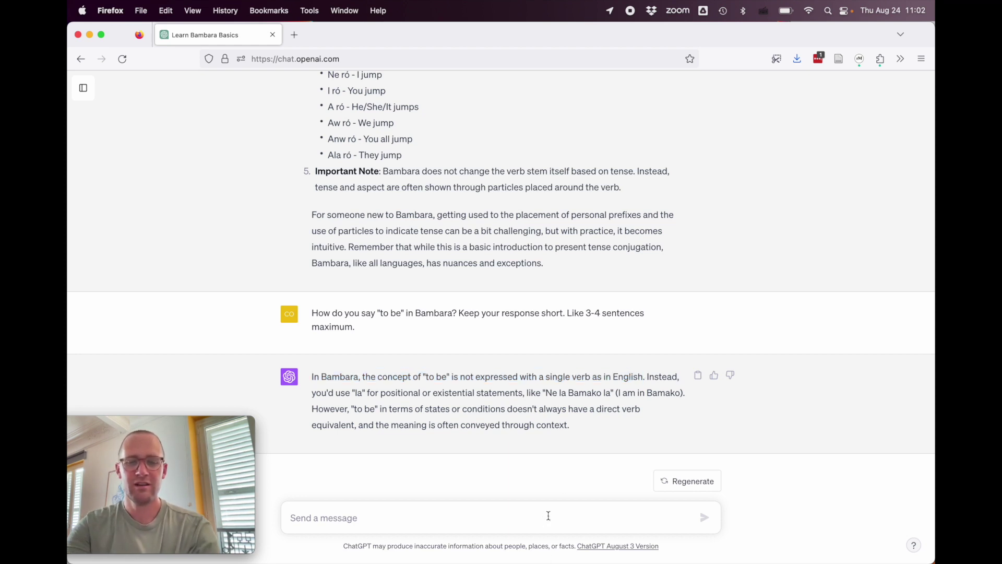
{"action": "type", "text": "Let"}
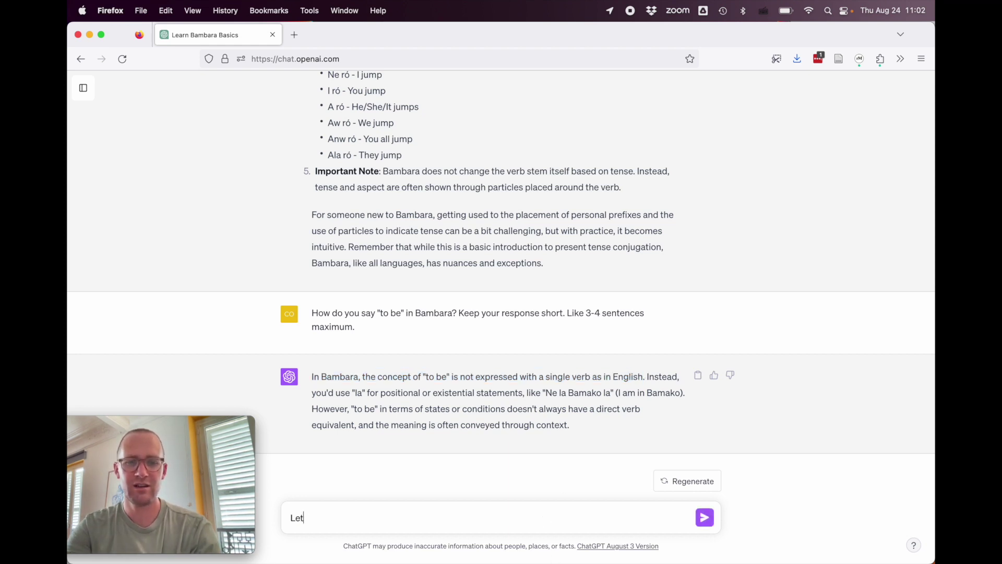
{"action": "type", "text": "'s talk about"}
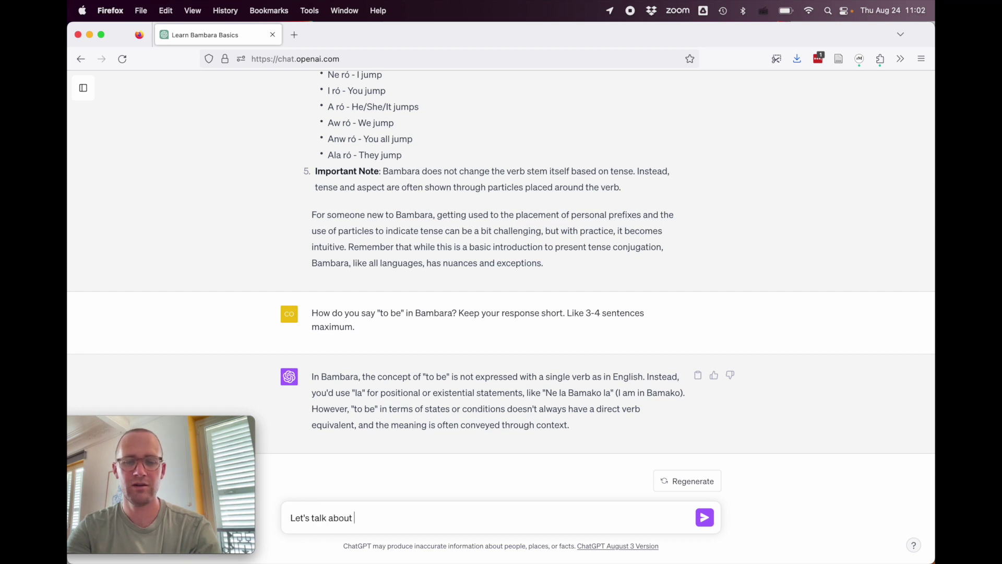
{"action": "type", "text": " the city of B"}
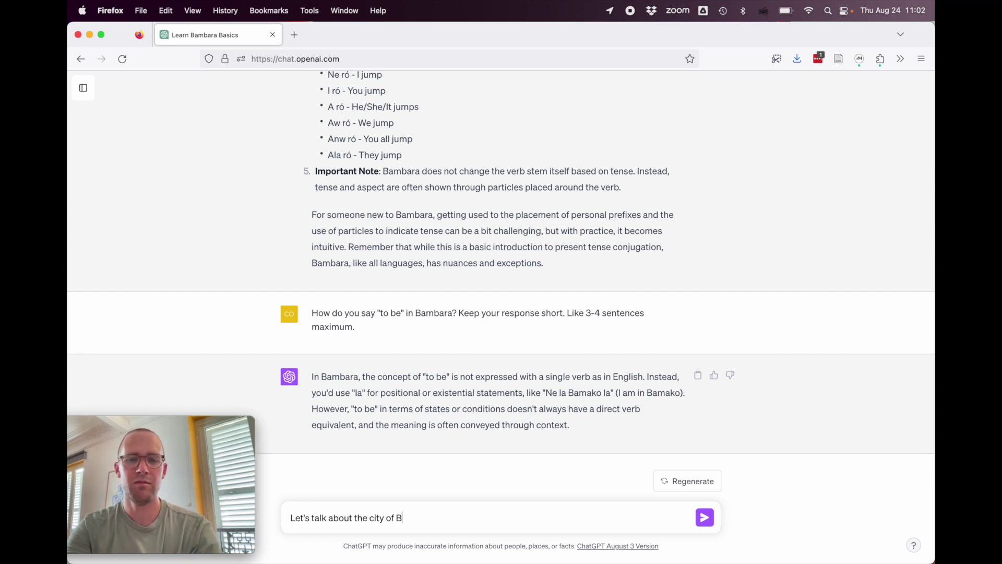
{"action": "type", "text": "amako in Bambara."}
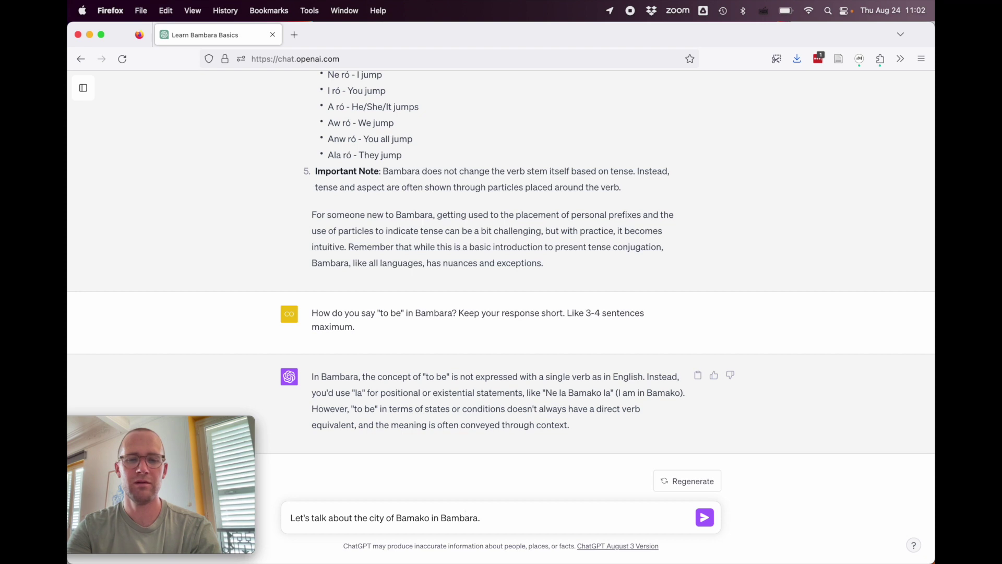
{"action": "key", "text": "BackSpace"}
{"action": "type", "text": " so that I can "}
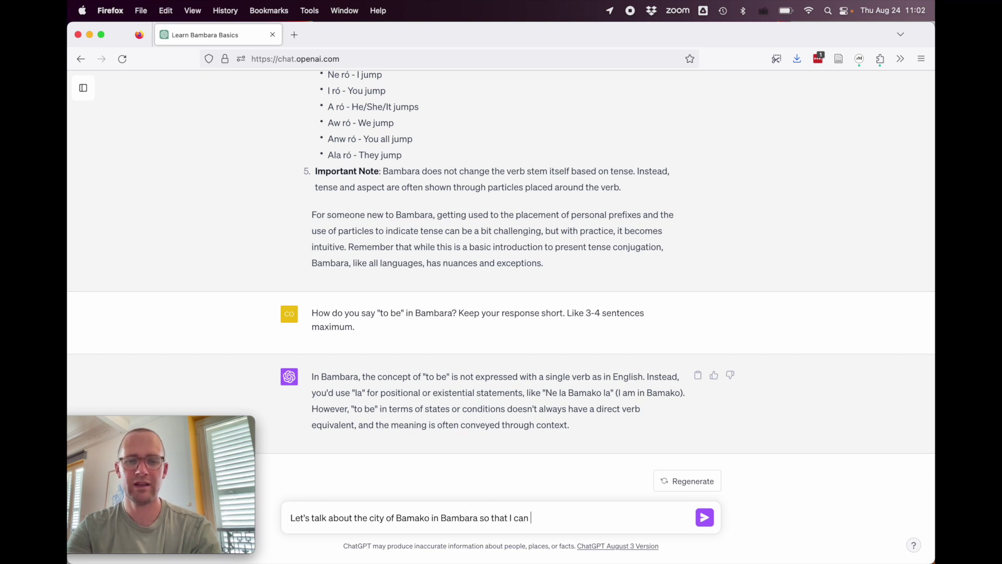
{"action": "type", "text": "prectice "}
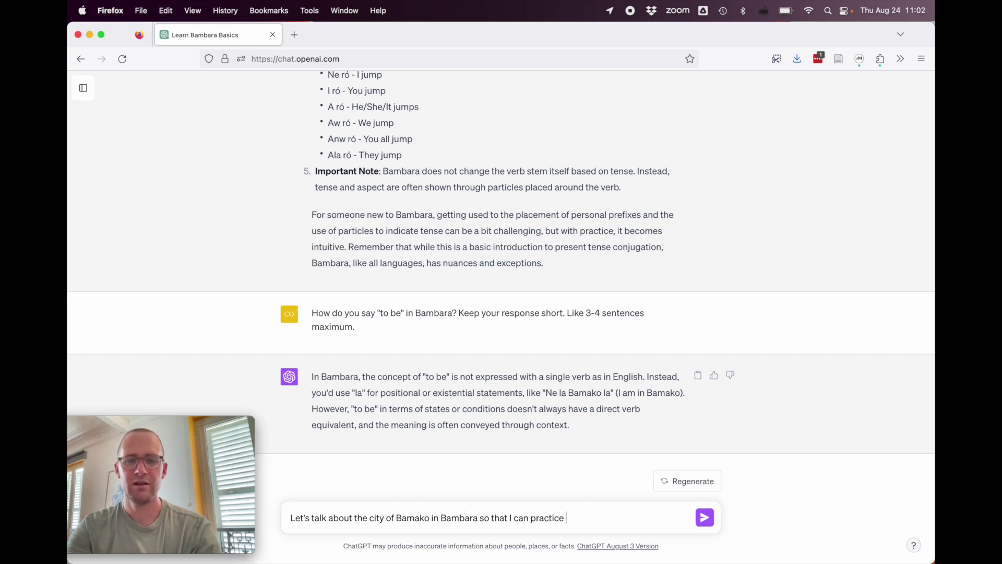
{"action": "type", "text": "a little bit. Please "}
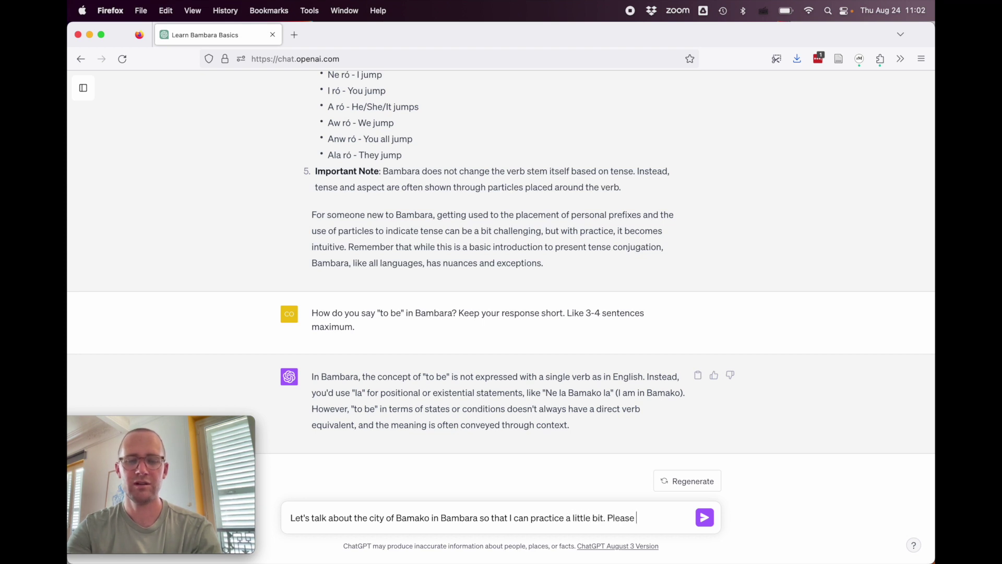
{"action": "type", "text": "use simple gr"}
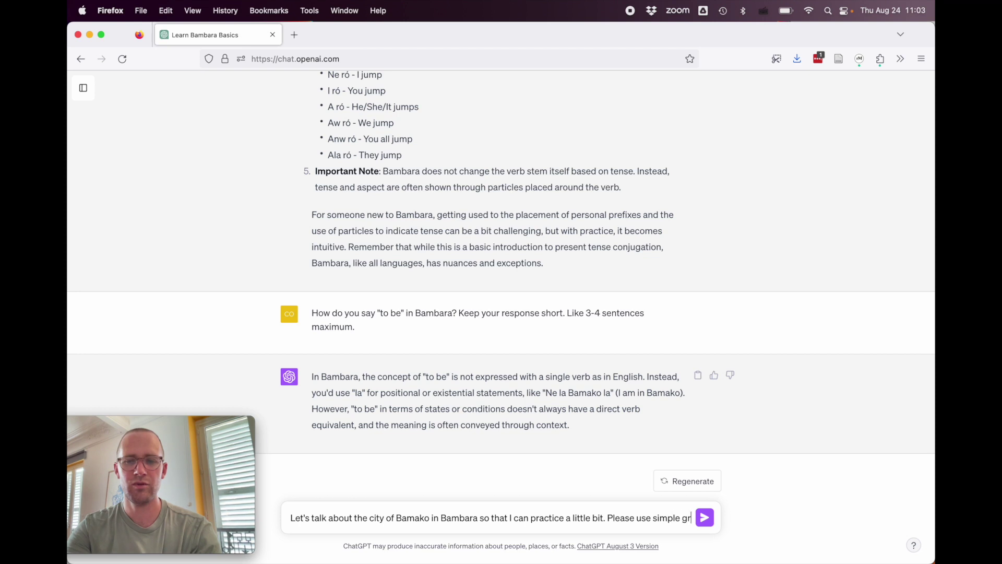
{"action": "type", "text": "ammar that I can understand."}
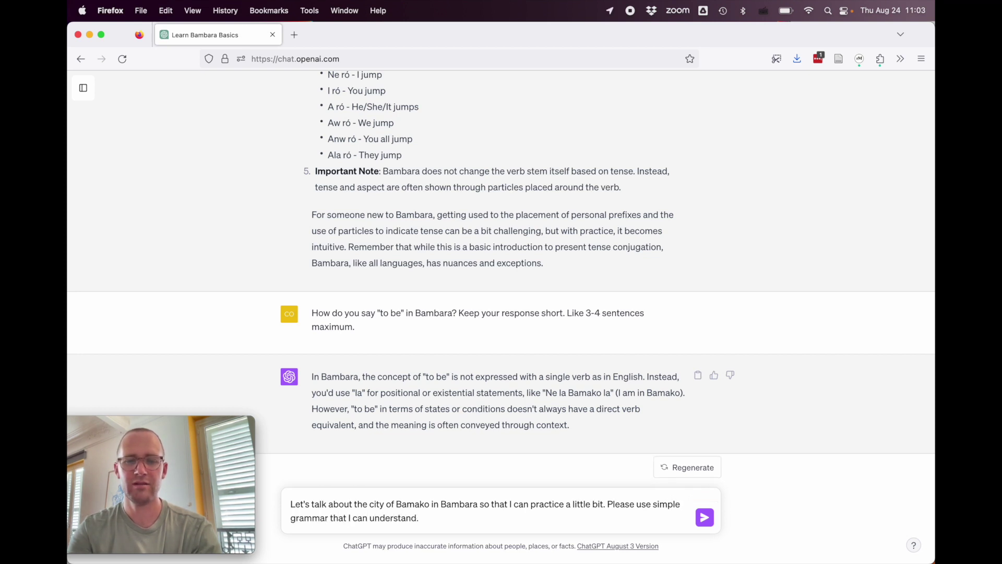
{"action": "key", "text": "Return"}
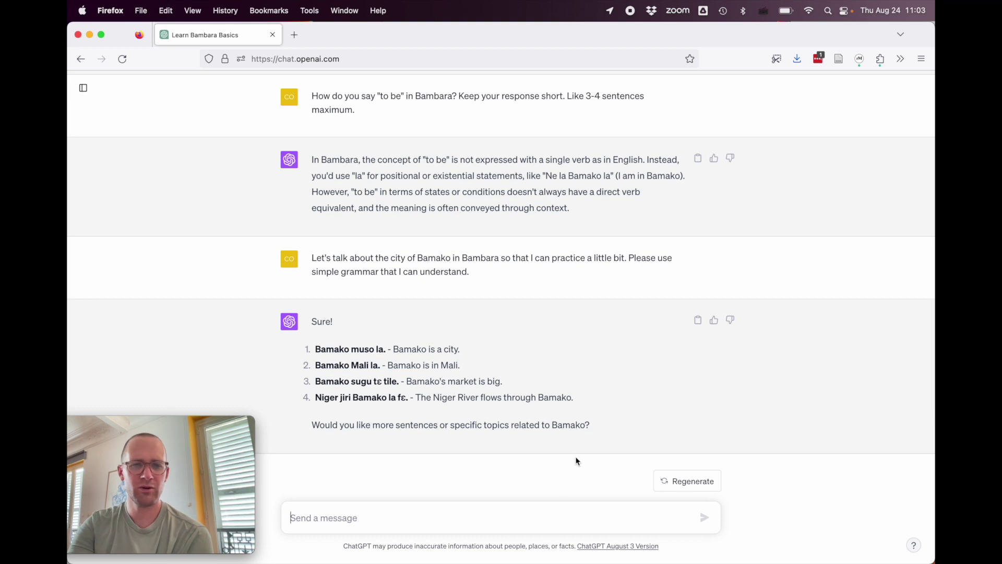
Step: Study the first two Bambara sentences, picking out 'muso', 'la' and 'Mali'
{"action": "triple_click", "coordinate": [414, 349]}
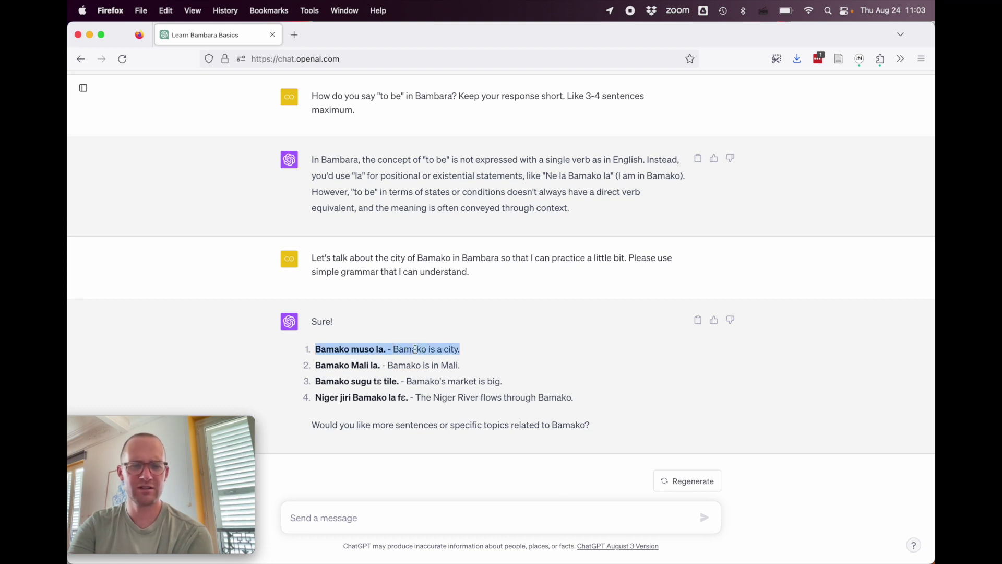
{"action": "double_click", "coordinate": [366, 347]}
{"action": "double_click", "coordinate": [380, 349]}
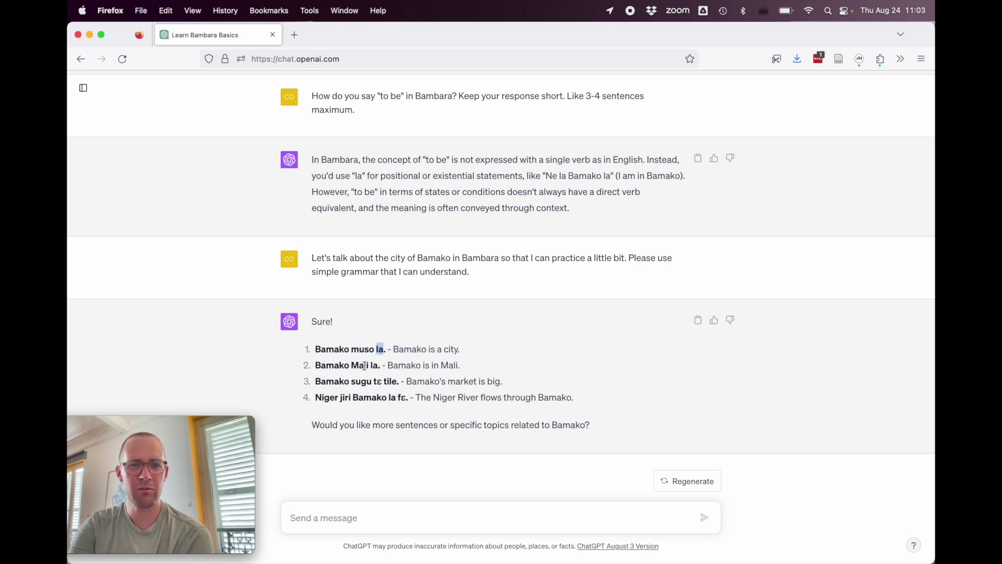
{"action": "double_click", "coordinate": [364, 366]}
{"action": "triple_click", "coordinate": [364, 365]}
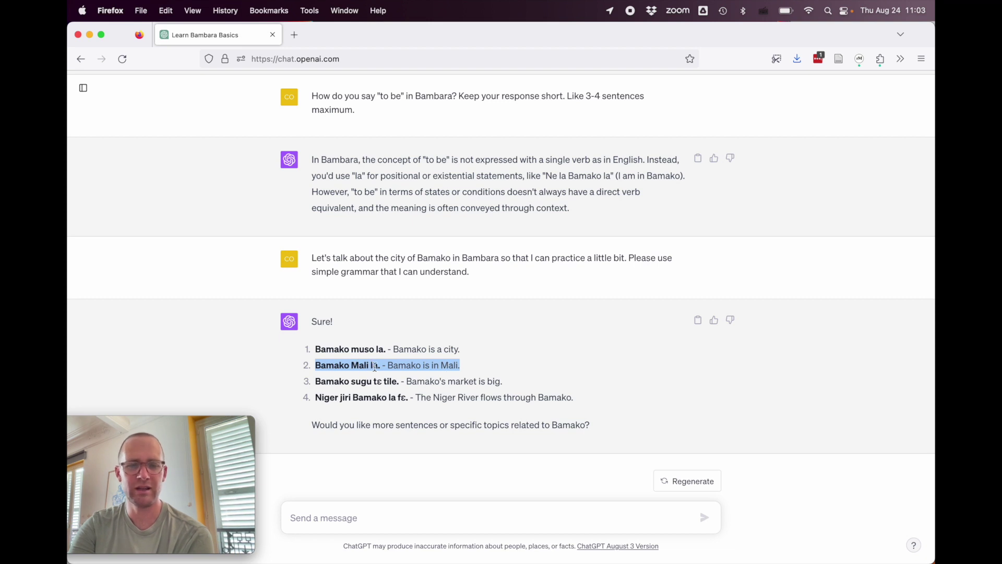
{"action": "left_click", "coordinate": [354, 366]}
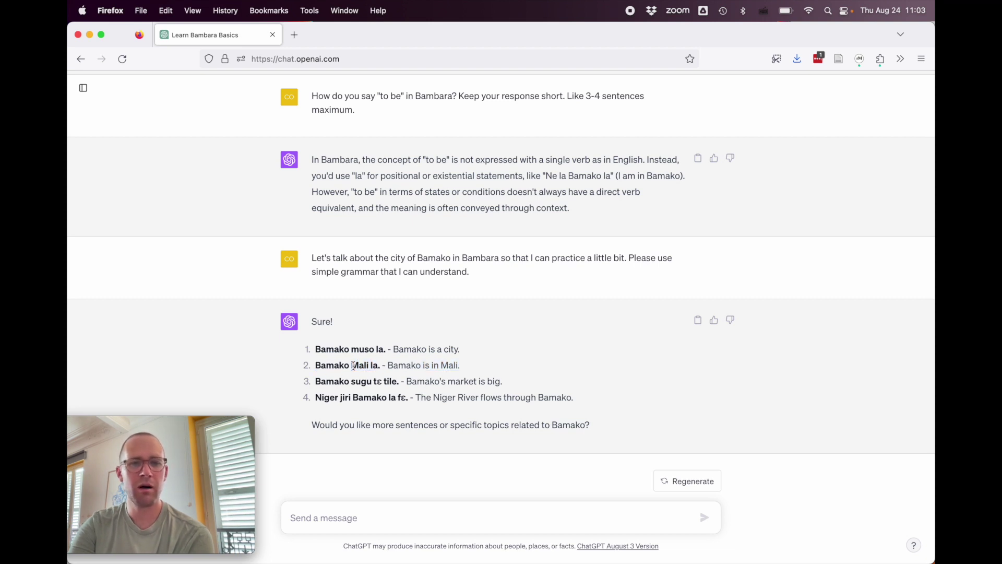
Step: Study sentences three and four word by word: tɛ, tile, Niger, jiri, Bamako, la, fɛ
{"action": "triple_click", "coordinate": [387, 381]}
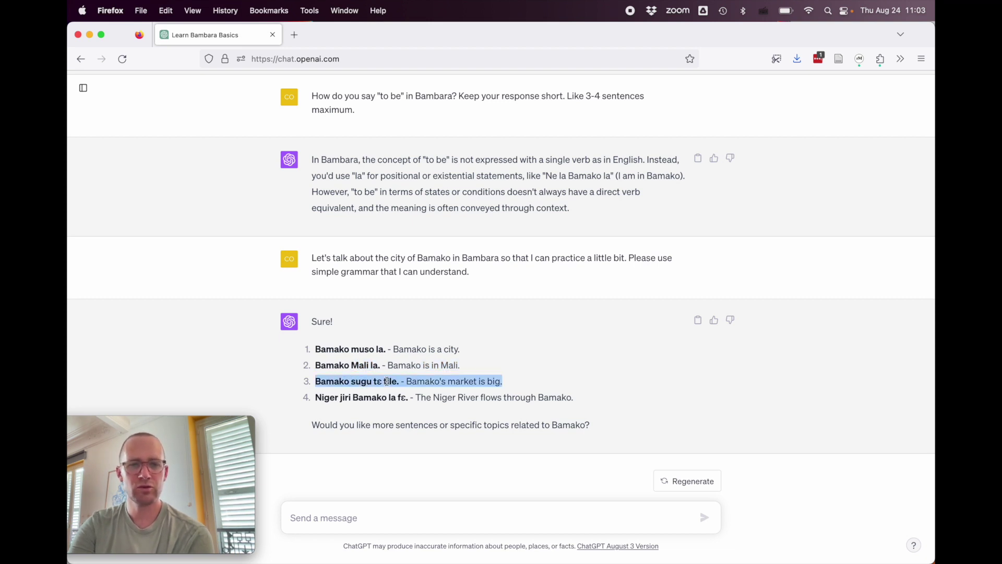
{"action": "left_click", "coordinate": [420, 381]}
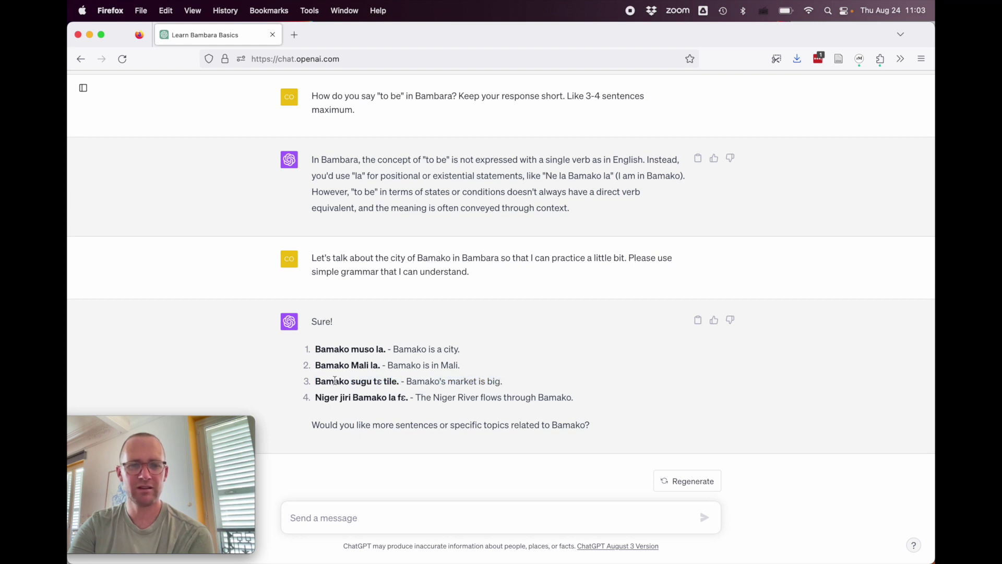
{"action": "double_click", "coordinate": [378, 380]}
{"action": "double_click", "coordinate": [391, 381]}
{"action": "double_click", "coordinate": [327, 398]}
{"action": "left_click", "coordinate": [342, 399]}
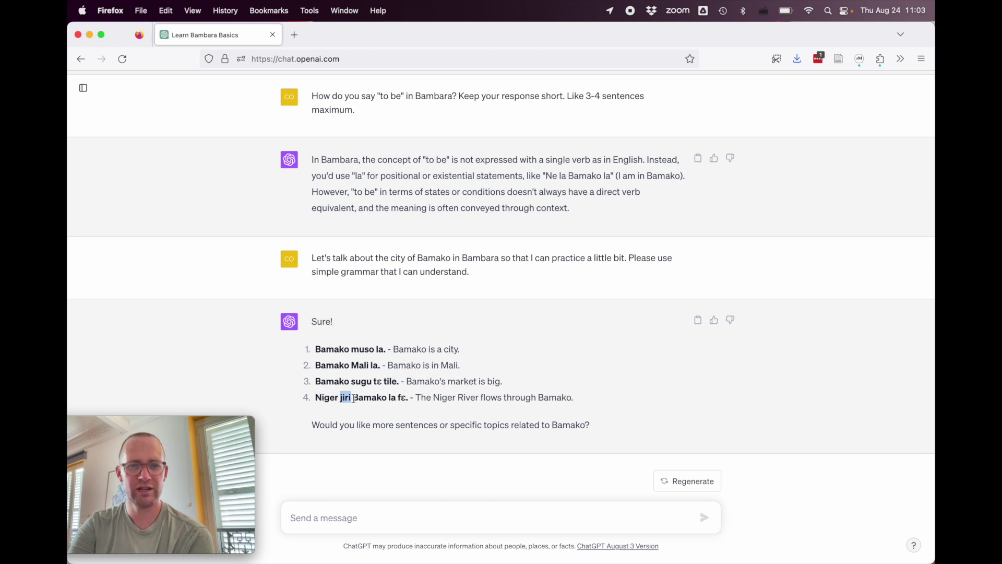
{"action": "double_click", "coordinate": [361, 398]}
{"action": "double_click", "coordinate": [393, 397]}
{"action": "double_click", "coordinate": [403, 397]}
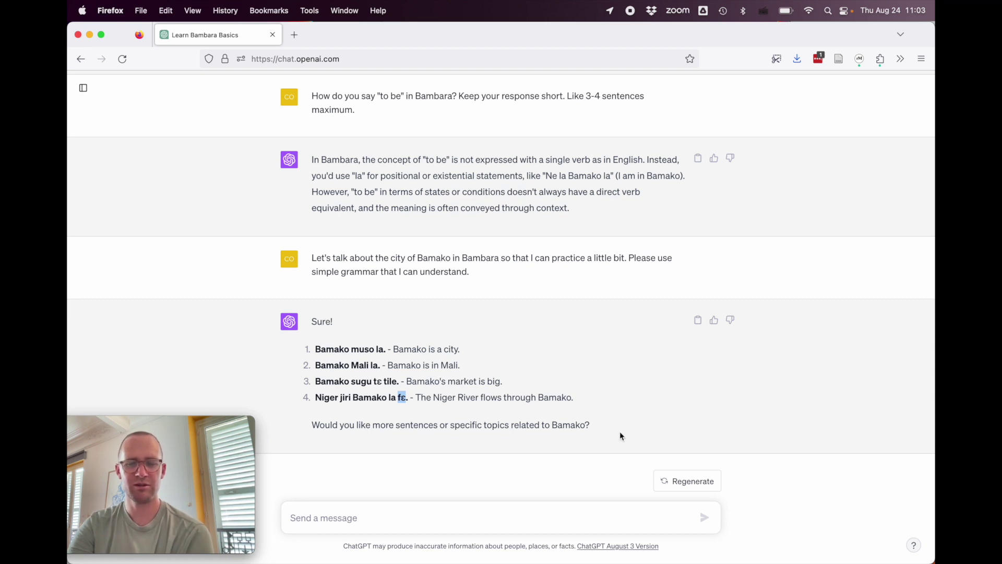
{"action": "left_click", "coordinate": [580, 428]}
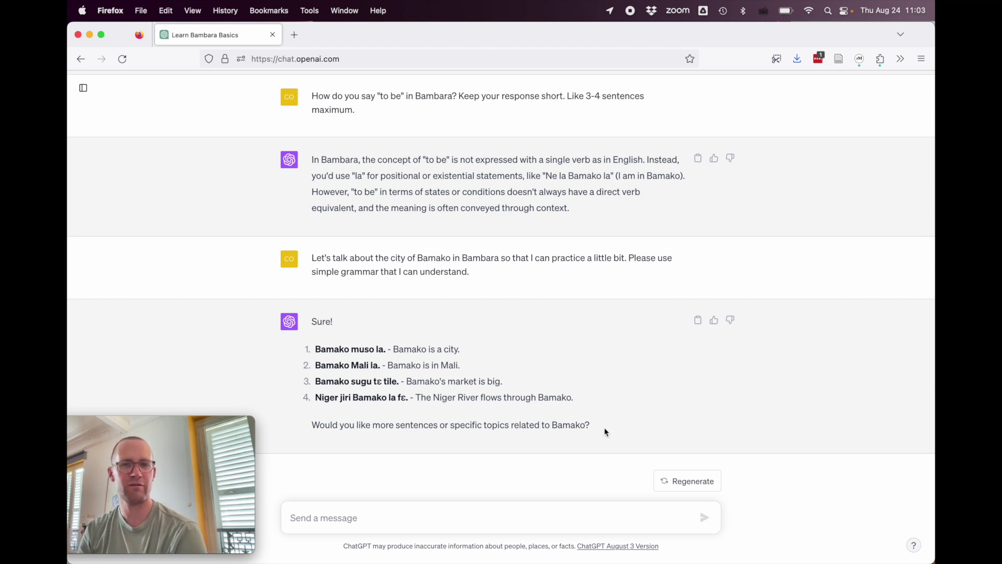
Step: Send 'Bamakɔ ka bon! I ko di?' and read the reply's phrases and English translation
{"action": "type", "text": "Bamakɔ"}
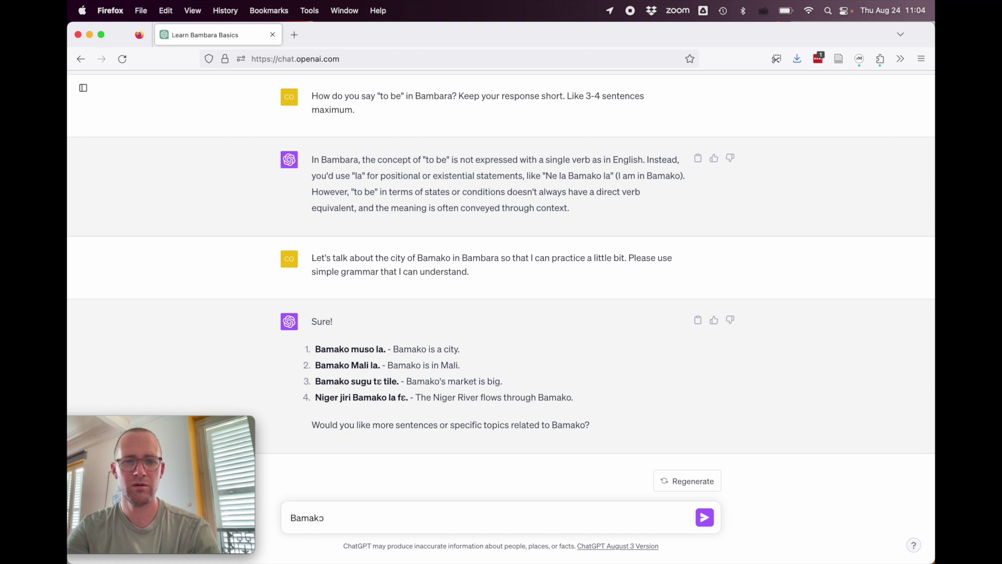
{"action": "type", "text": " ka bon! I ko di?"}
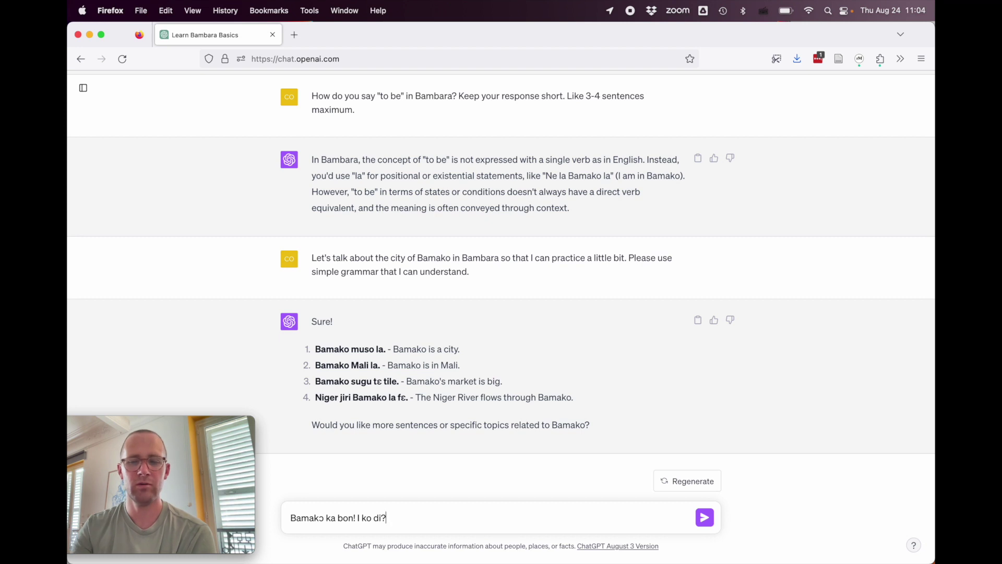
{"action": "key", "text": "Return"}
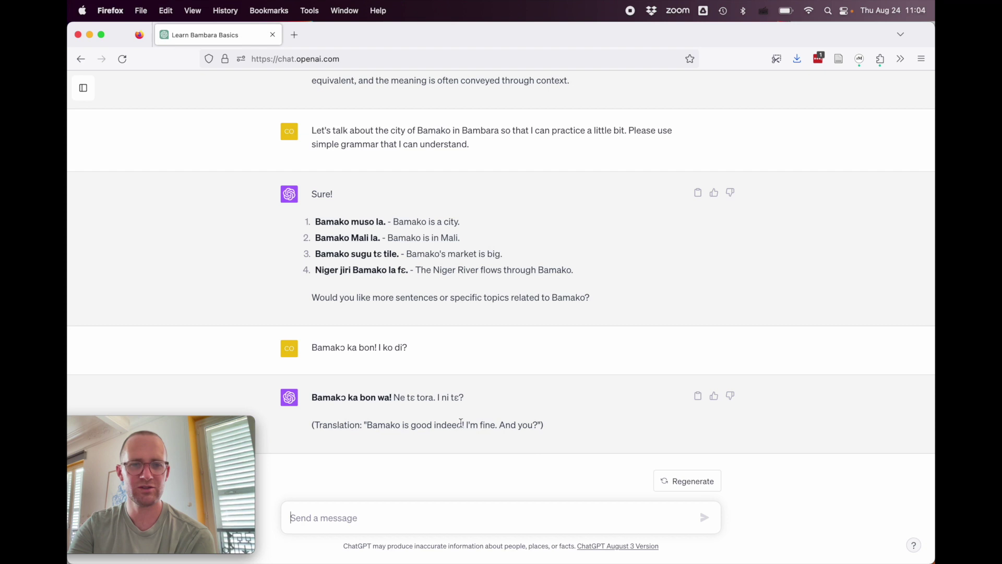
{"action": "left_click_drag", "start_coordinate": [392, 398], "coordinate": [316, 399]}
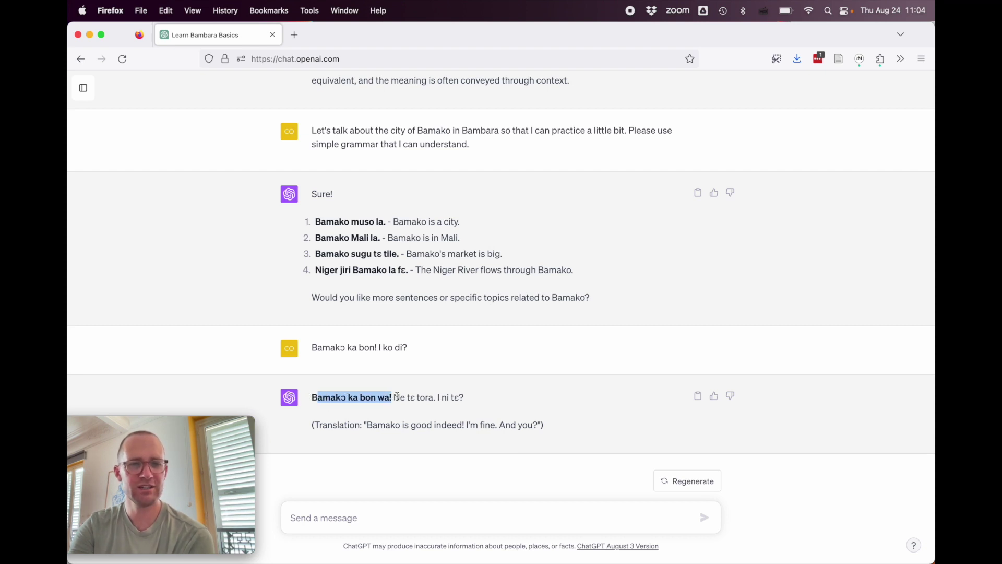
{"action": "left_click_drag", "start_coordinate": [400, 397], "coordinate": [456, 398]}
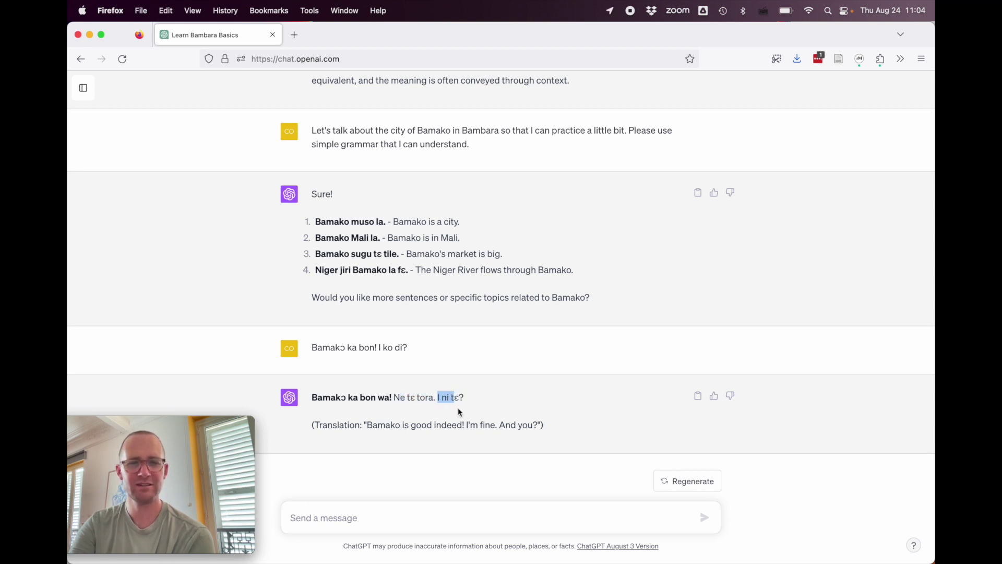
{"action": "triple_click", "coordinate": [424, 419]}
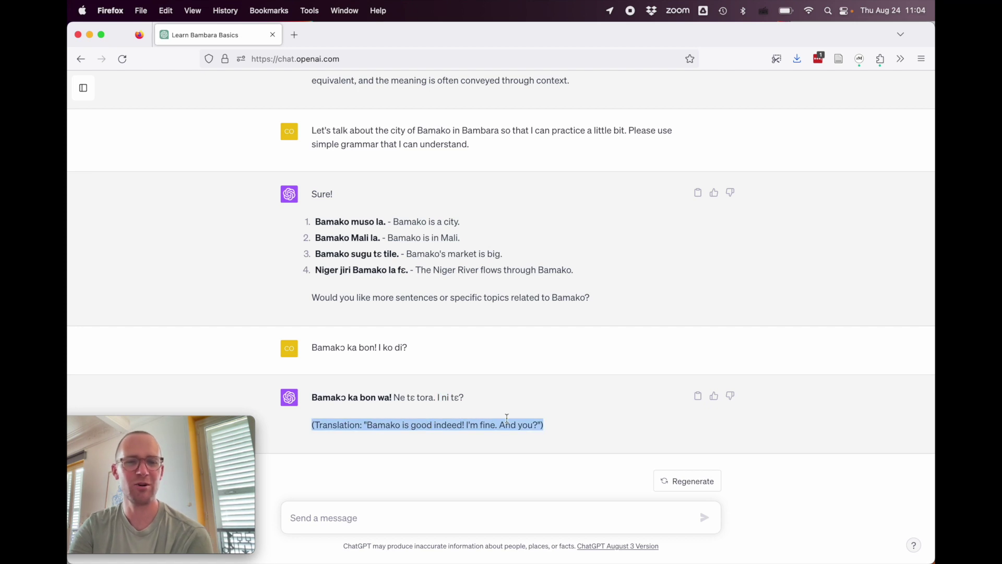
Step: Propose a basic greeting exchange in Bambara, opening with '-- I ni sɔgɔma!' on a new line
{"action": "left_click", "coordinate": [472, 516]}
{"action": "type", "text": "Let's hav"}
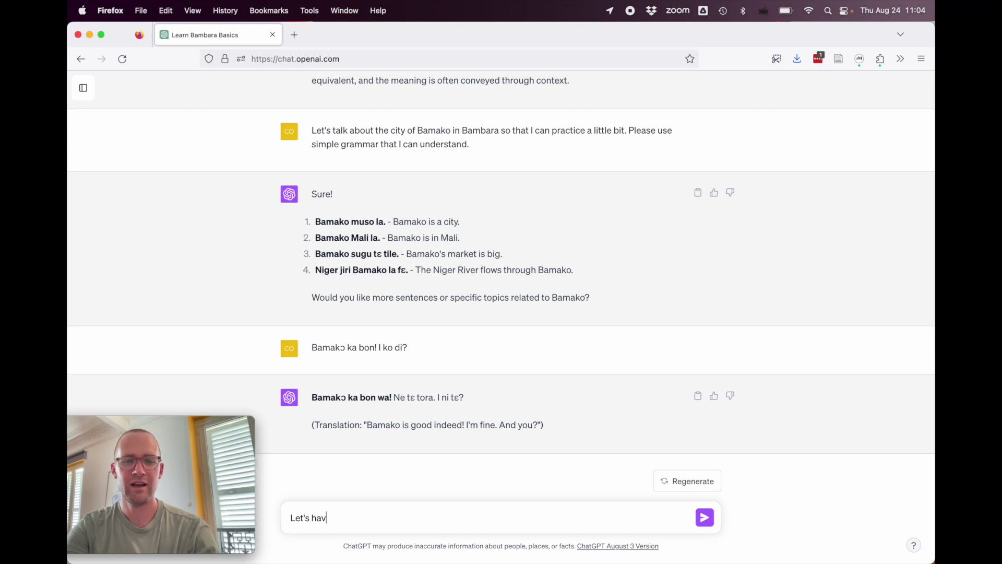
{"action": "type", "text": "e a basic gree"}
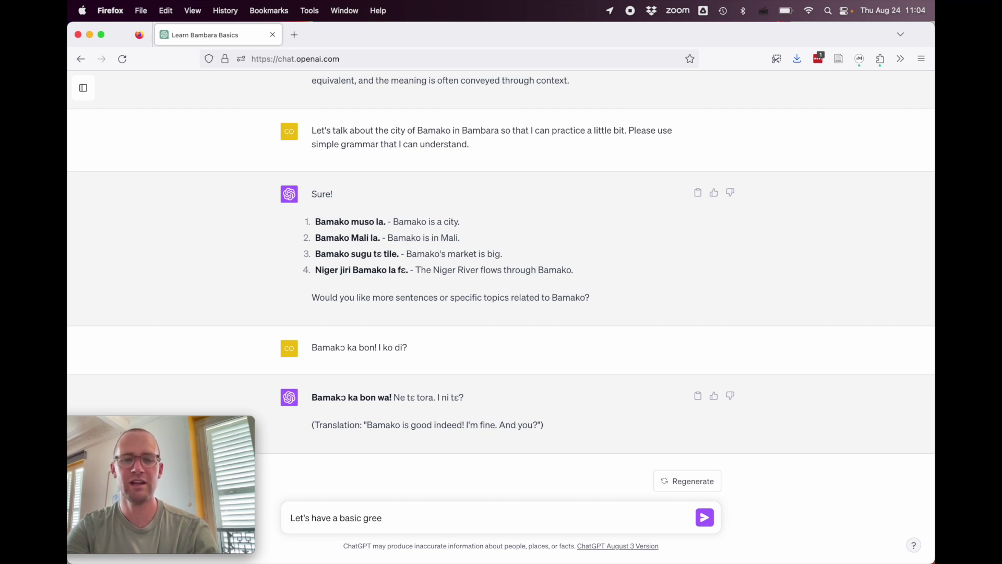
{"action": "type", "text": "ting exchange."}
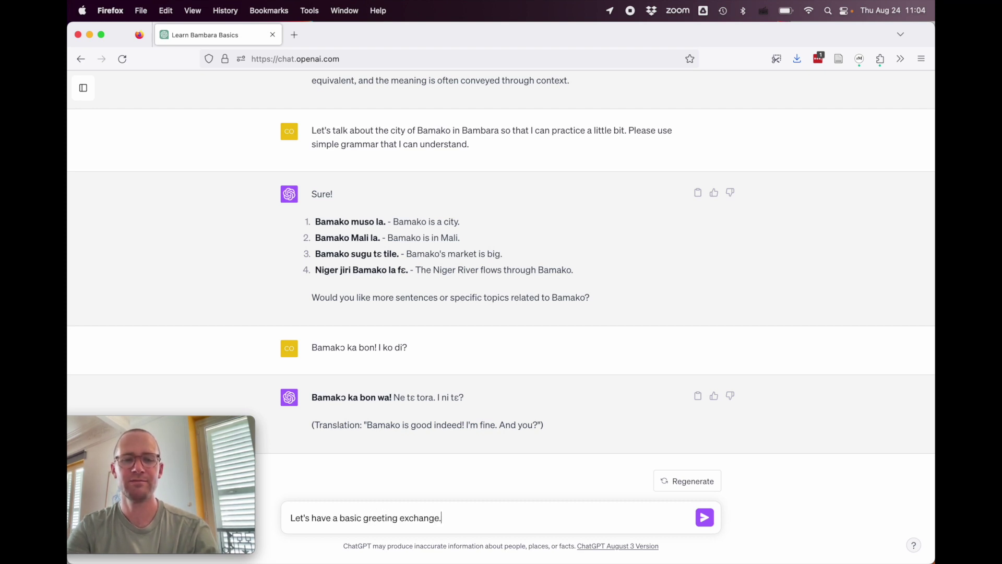
{"action": "type", "text": " in Bamako."}
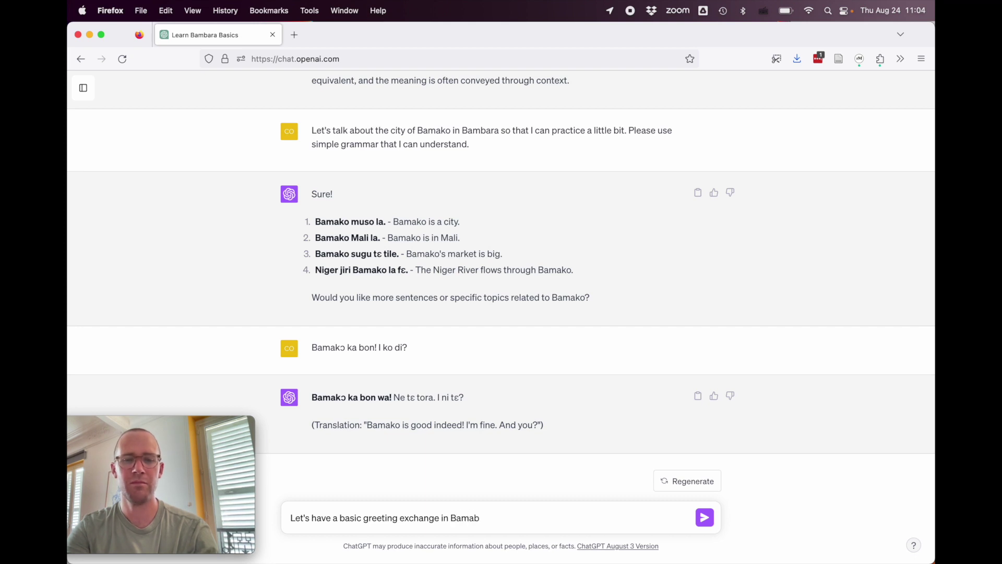
{"action": "key", "text": "BackSpace"}
{"action": "key", "text": "BackSpace"}
{"action": "key", "text": "BackSpace"}
{"action": "type", "text": "b"}
{"action": "key", "text": "BackSpace"}
{"action": "key", "text": "BackSpace"}
{"action": "type", "text": "bara. "}
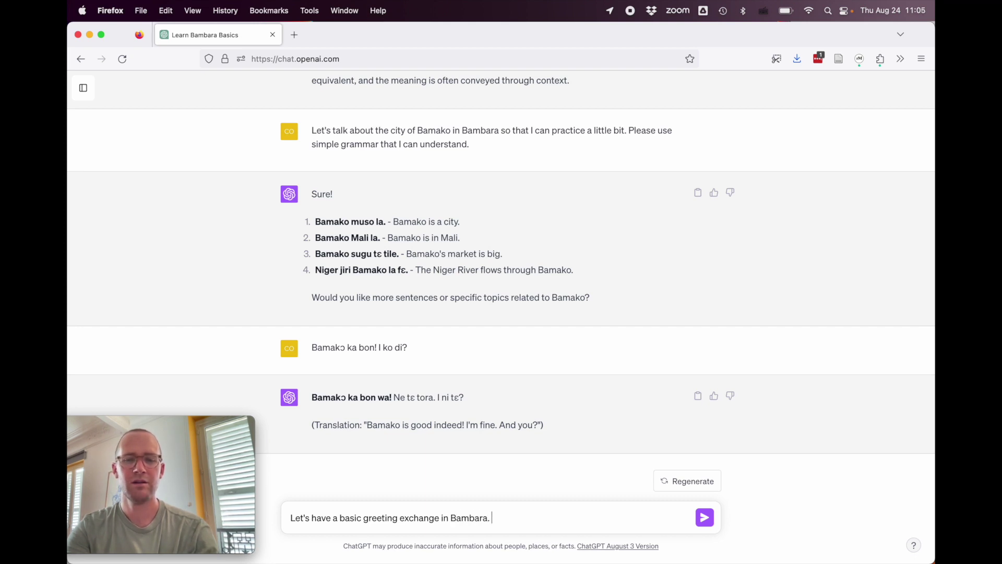
{"action": "type", "text": "I will start."}
{"action": "key", "text": "shift+Return"}
{"action": "key", "text": "shift+Return"}
{"action": "type", "text": "--"}
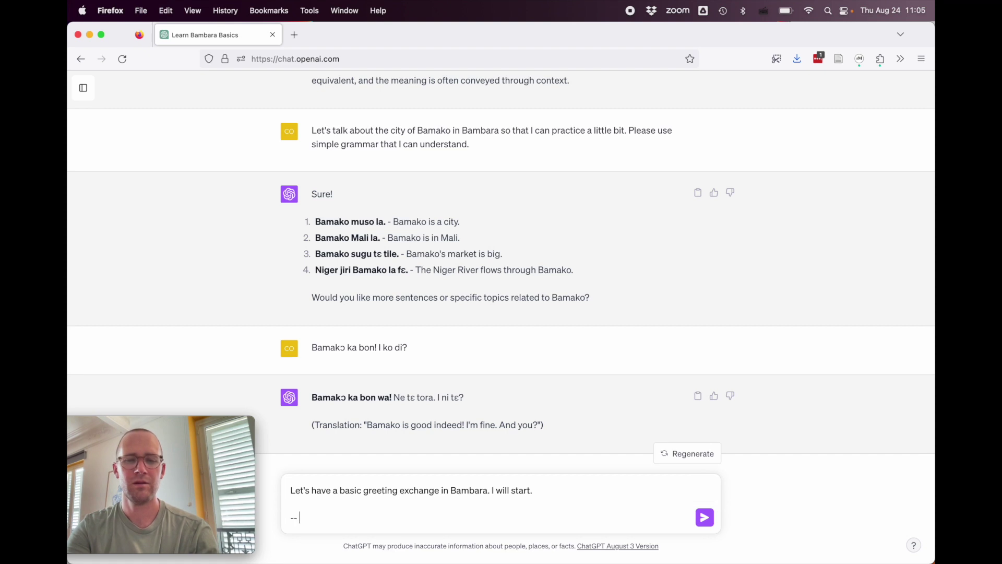
{"action": "type", "text": " I ni sɔgɔma!"}
{"action": "key", "text": "Return"}
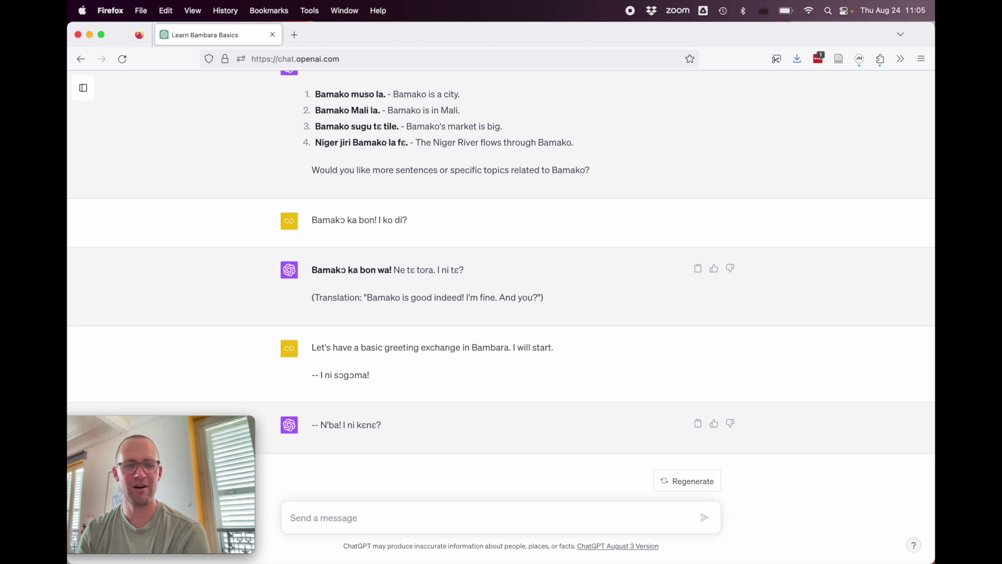
Step: Pick out 'ba' and 'kɛnɛ' in the reply 'N'ba! I ni kɛnɛ?'
{"action": "double_click", "coordinate": [329, 425]}
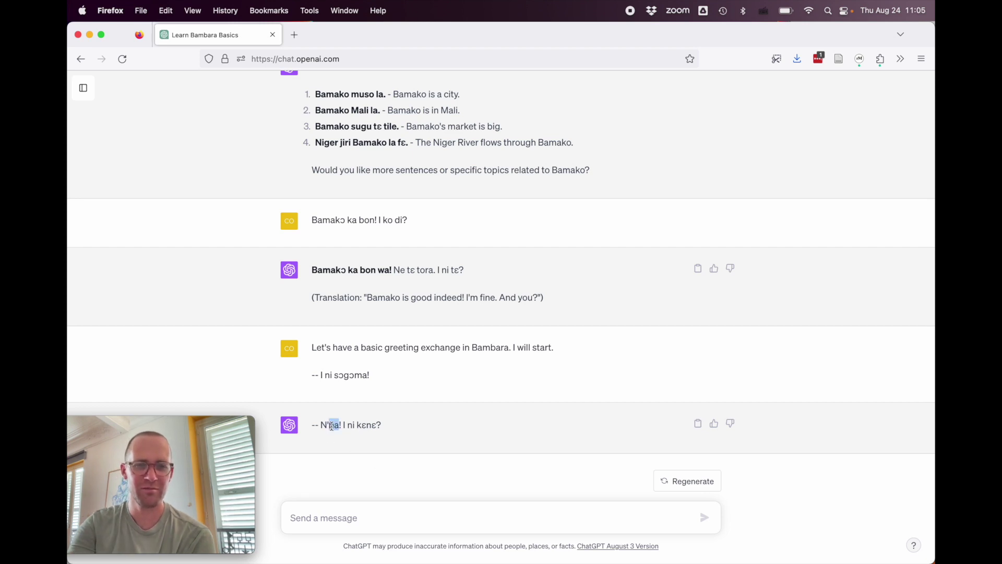
{"action": "double_click", "coordinate": [365, 425]}
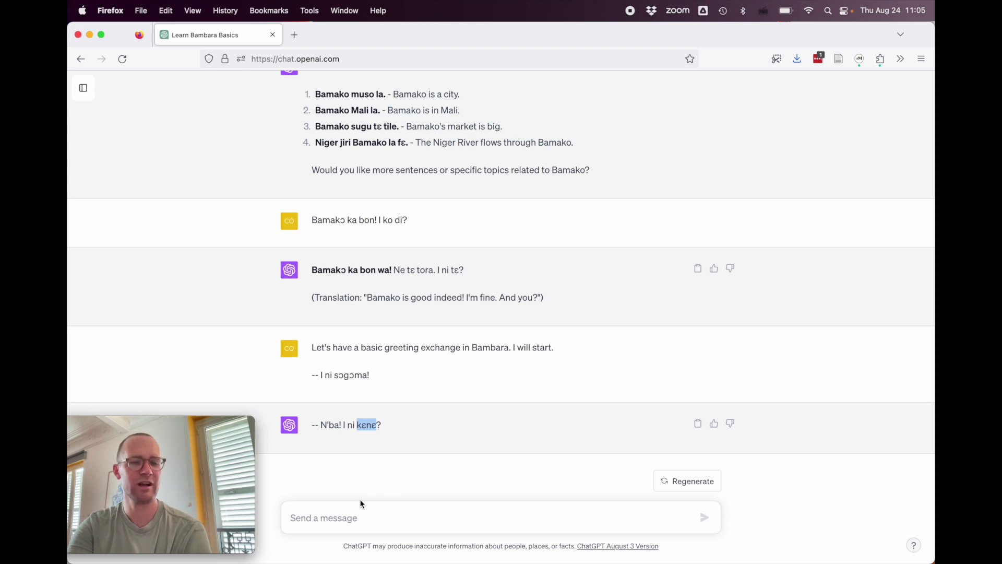
{"action": "left_click", "coordinate": [368, 513]}
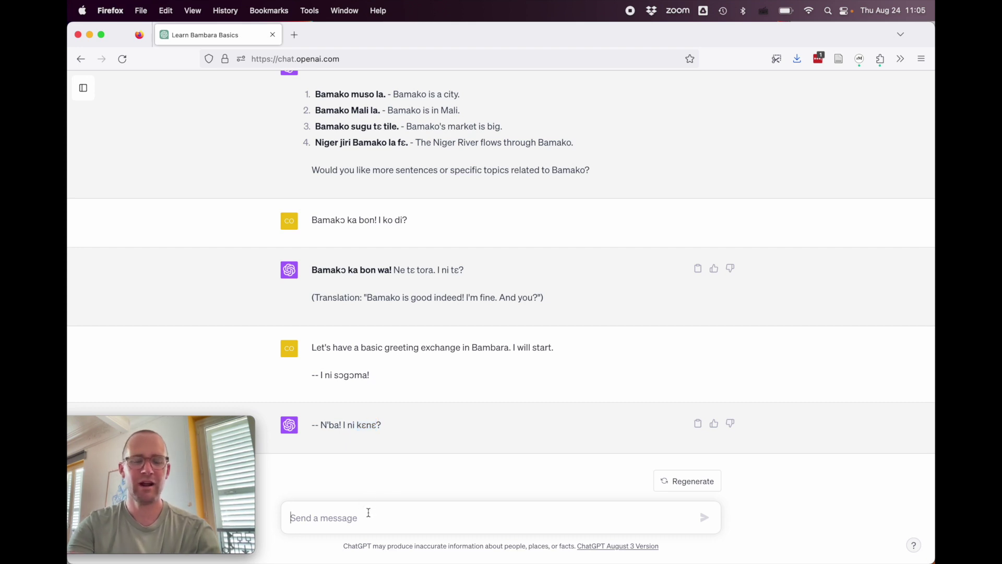
Step: Reply to the greeting with '-- N ka kɛnɛ! E dun?'
{"action": "type", "text": "-- Nba"}
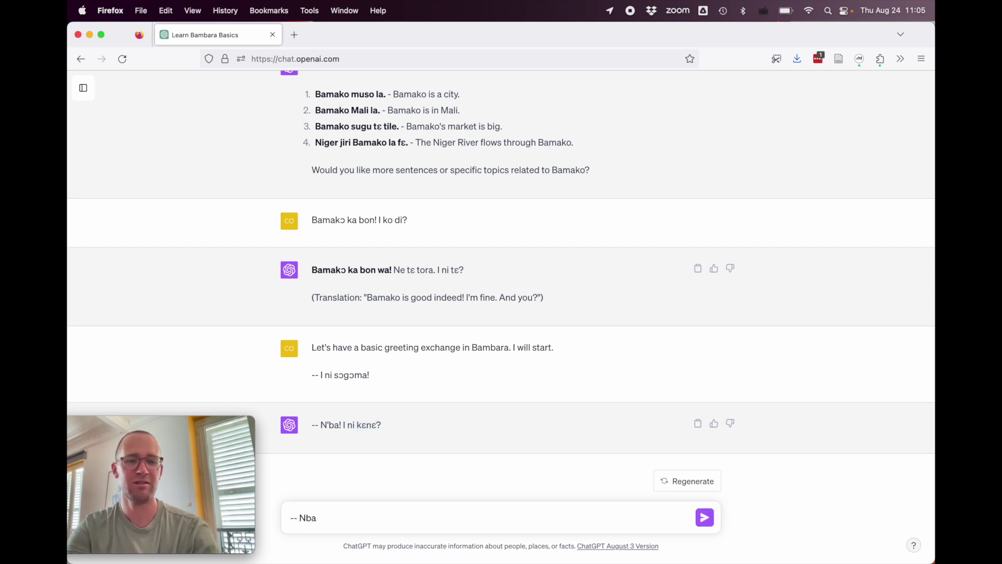
{"action": "key", "text": "BackSpace"}
{"action": "key", "text": "BackSpace"}
{"action": "type", "text": "N ka kɛnɛ!"}
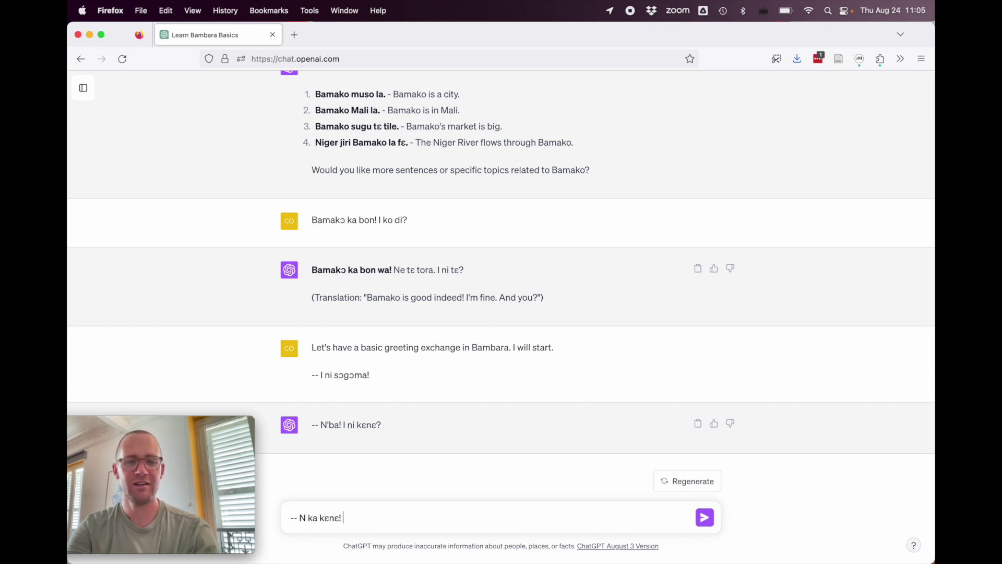
{"action": "type", "text": " E dun?"}
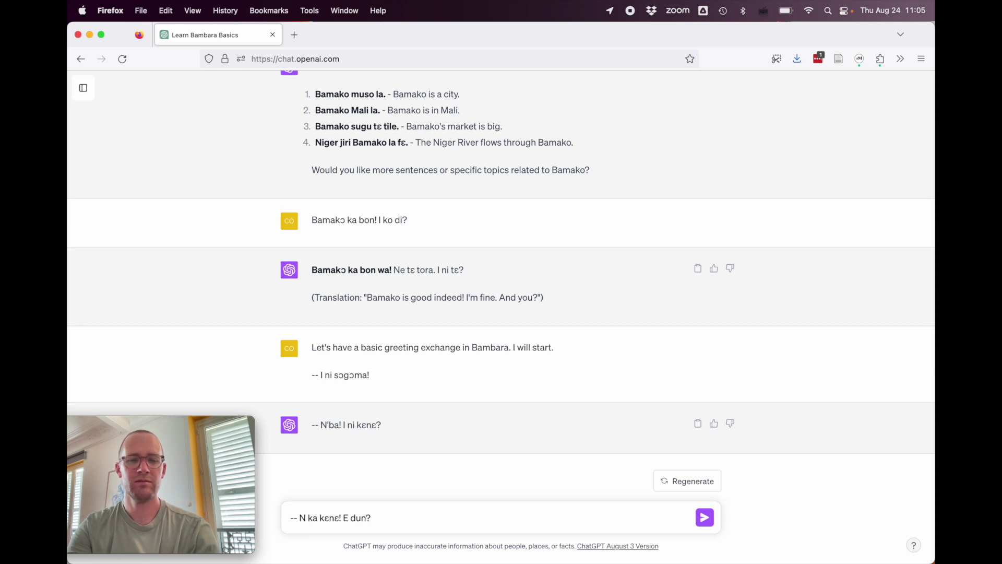
{"action": "key", "text": "Return"}
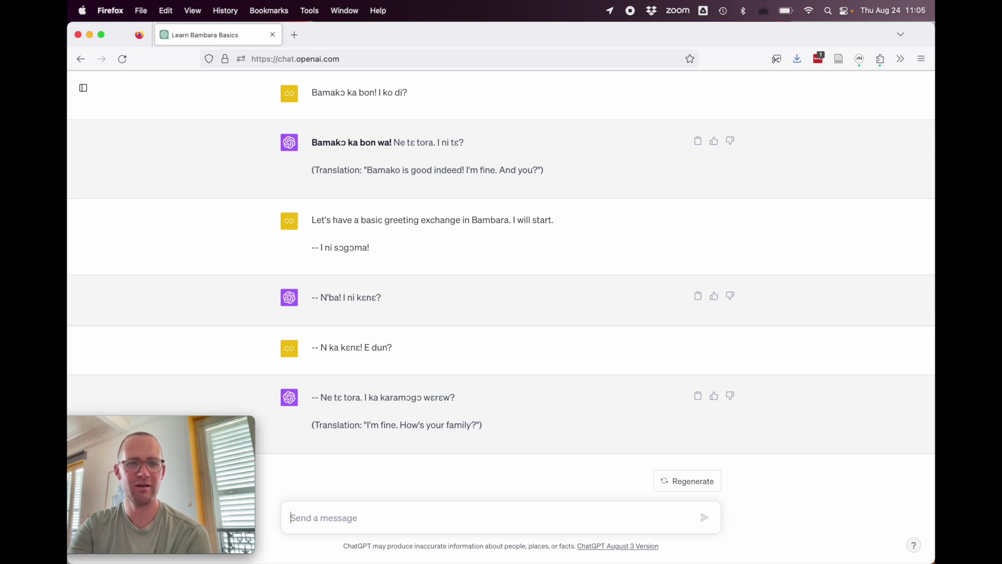
Step: Study 'Ne tɛ tora. I ka karamɔgɔ wɛrɛw?' word by word: tora, karamɔgɔ, wɛrɛw
{"action": "triple_click", "coordinate": [328, 395]}
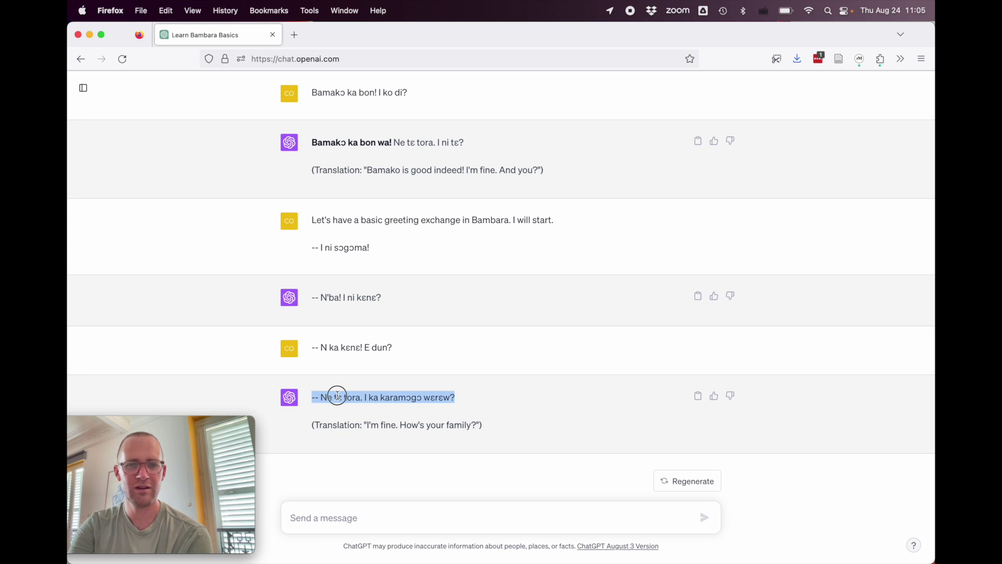
{"action": "left_click", "coordinate": [336, 395]}
{"action": "left_click", "coordinate": [349, 395]}
{"action": "double_click", "coordinate": [349, 395]}
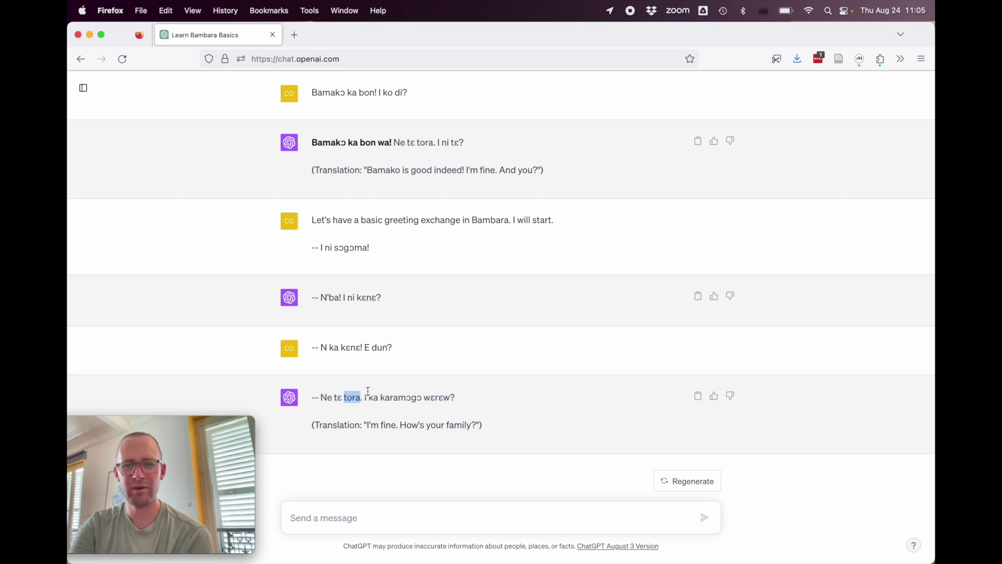
{"action": "left_click", "coordinate": [364, 395]}
{"action": "left_click_drag", "start_coordinate": [364, 395], "coordinate": [423, 395]}
{"action": "double_click", "coordinate": [423, 395]}
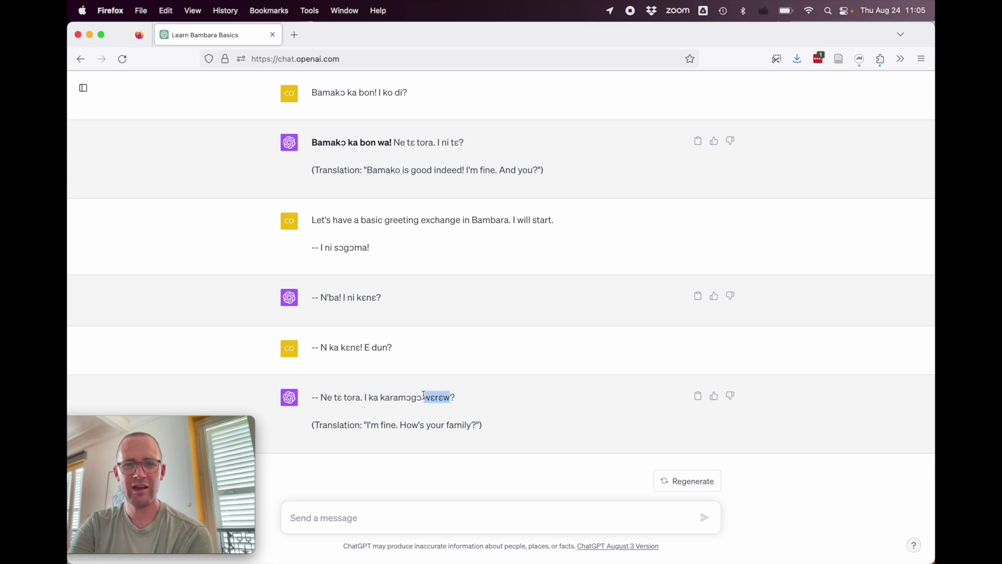
{"action": "left_click", "coordinate": [365, 398]}
{"action": "double_click", "coordinate": [403, 395]}
{"action": "triple_click", "coordinate": [430, 395]}
{"action": "left_click", "coordinate": [367, 399]}
{"action": "left_click_drag", "start_coordinate": [366, 399], "coordinate": [461, 398]}
{"action": "left_click", "coordinate": [395, 426]}
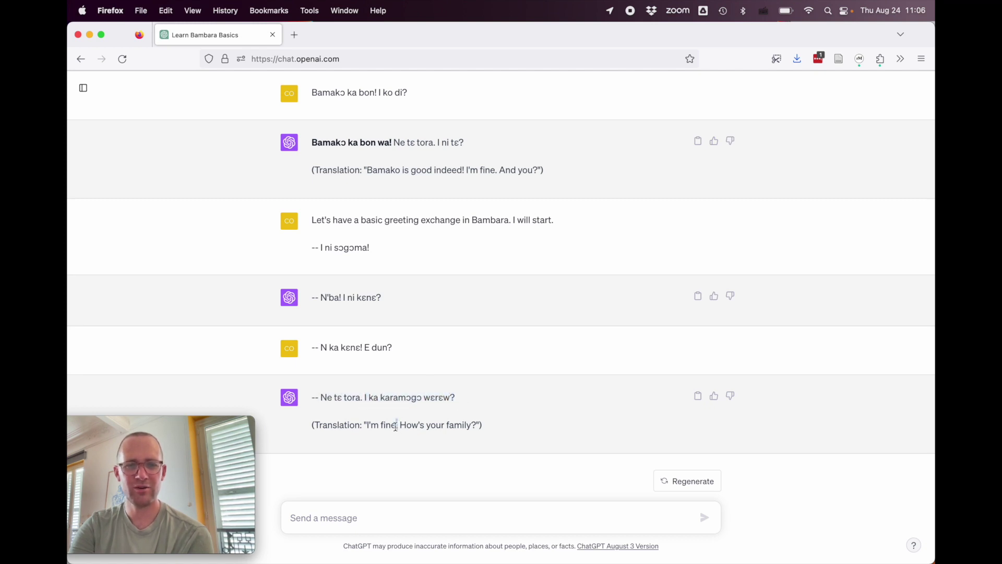
Step: Introduce yourself in Bambara with 'Ne tɔgɔ ko' plus your name, asking 'tɔgɔ ko di?'
{"action": "type", "text": "Ne tɔg,o"}
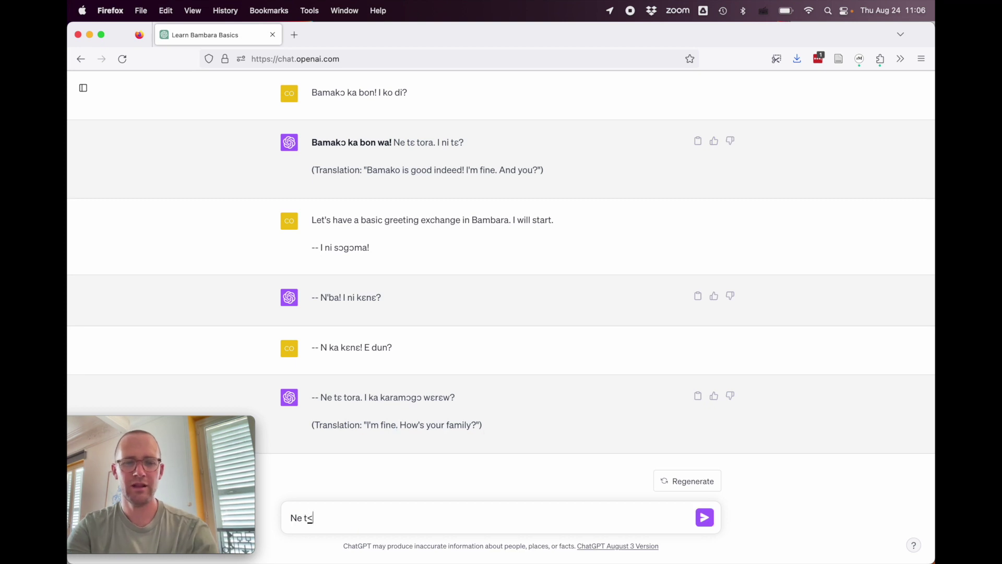
{"action": "type", "text": " ko C"}
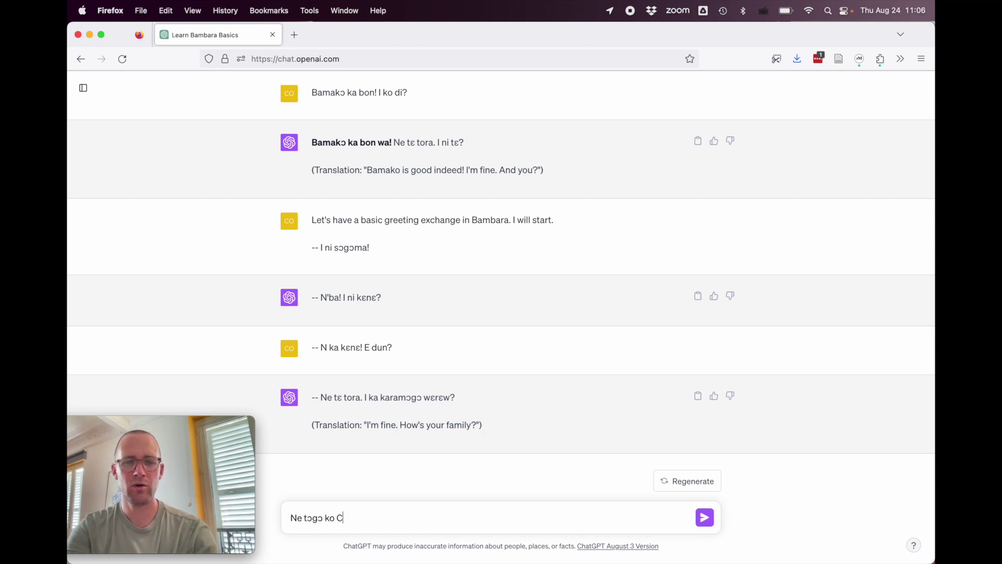
{"action": "type", "text": "oleman. I tɔgɔ ko di?"}
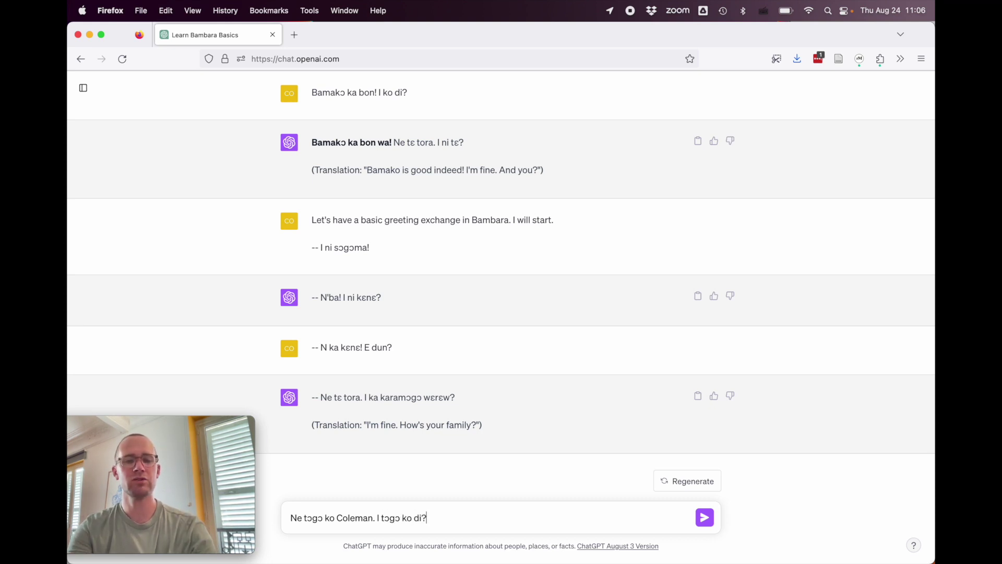
{"action": "key", "text": "Return"}
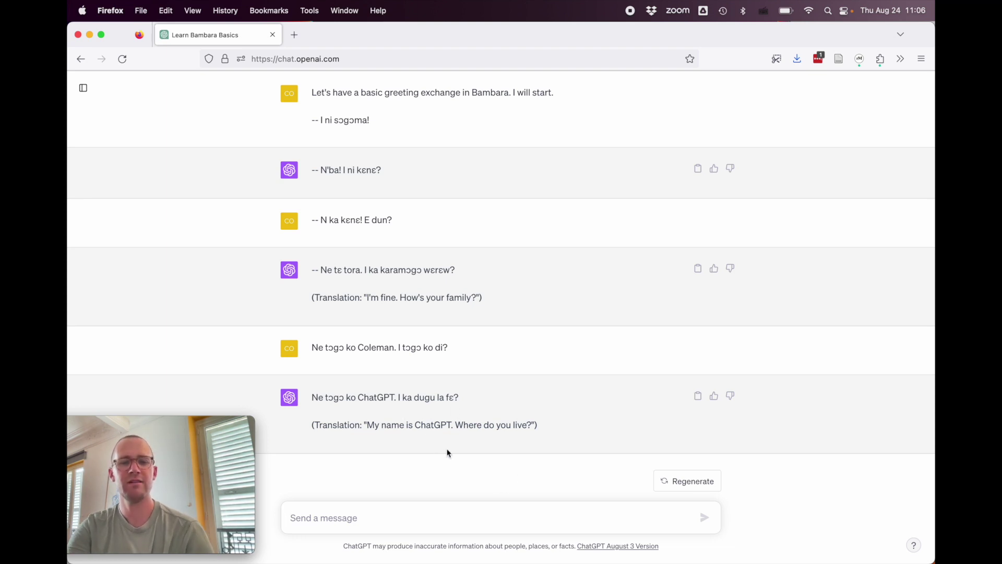
Step: Highlight 'I ka dugu', 'la' and 'fɛ' in ChatGPT's reply
{"action": "left_click_drag", "start_coordinate": [399, 396], "coordinate": [435, 393]}
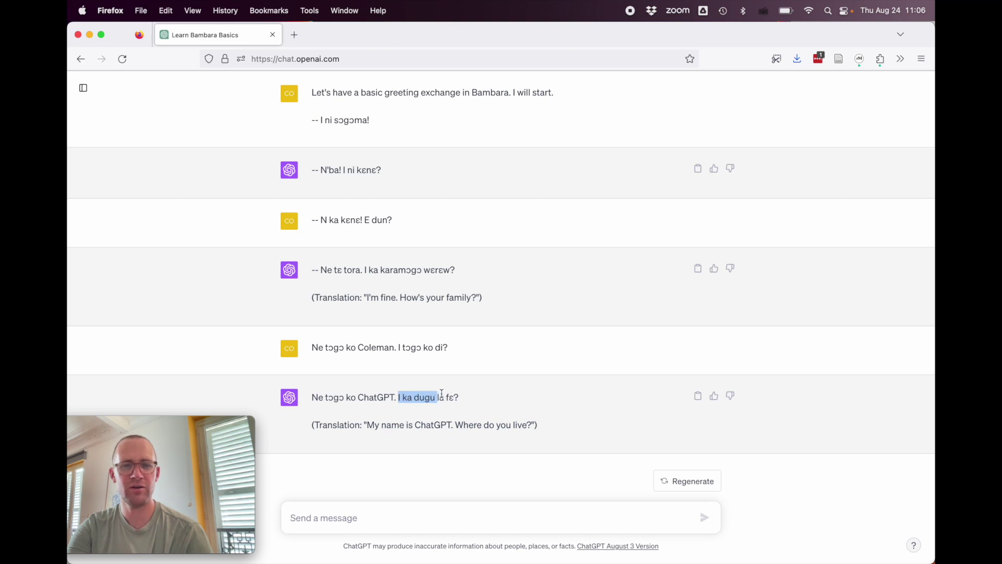
{"action": "double_click", "coordinate": [441, 397]}
{"action": "double_click", "coordinate": [450, 397]}
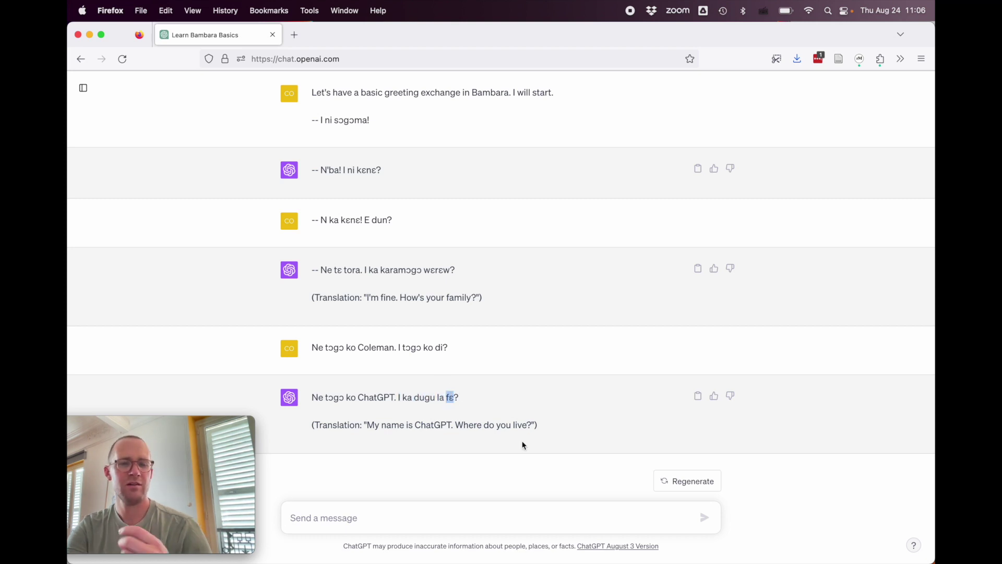
{"action": "left_click", "coordinate": [429, 509]}
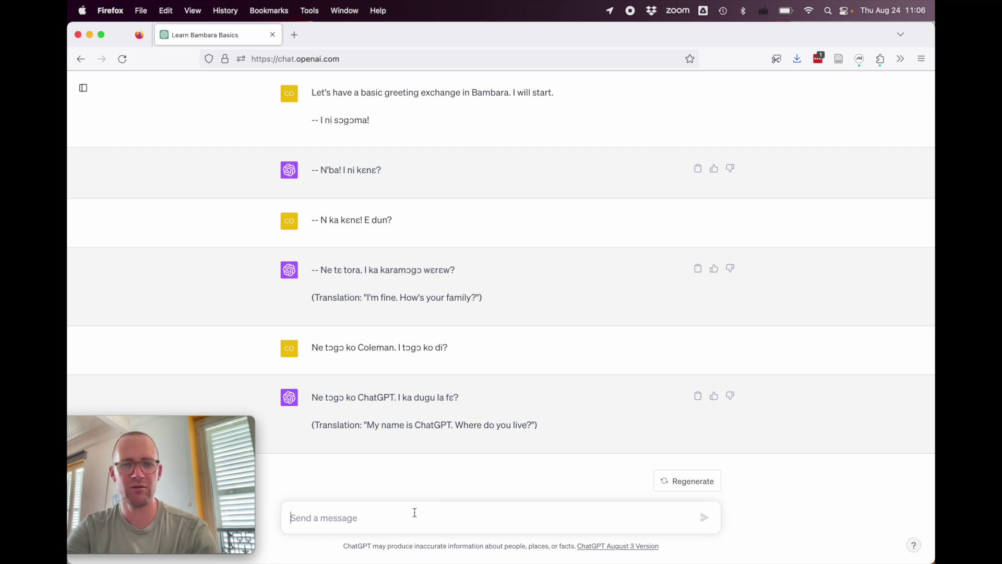
Step: Send the message 'N sigilen bɛ Faransi.'
{"action": "type", "text": "N sig"}
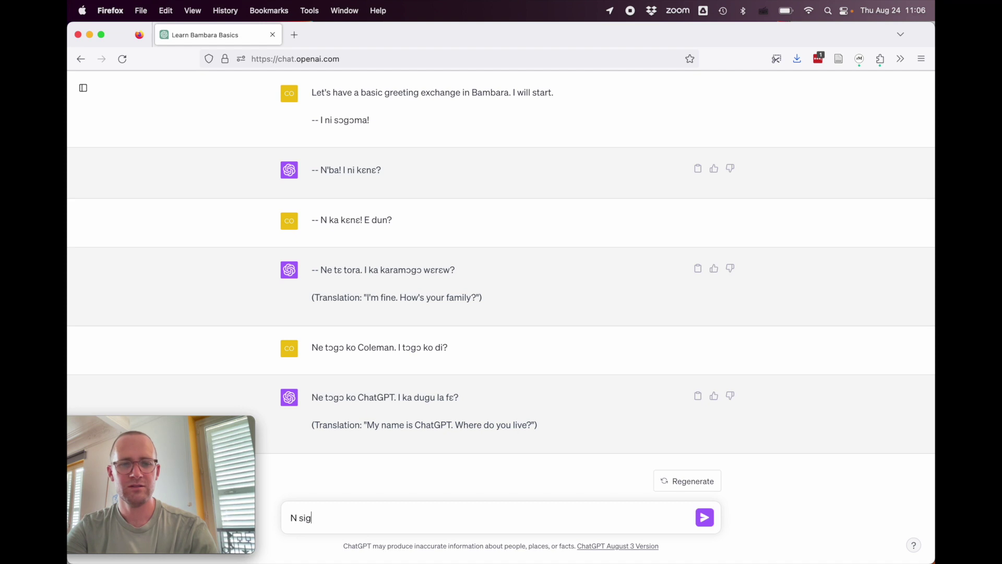
{"action": "type", "text": "ilen bɛ Far"}
{"action": "key", "text": "BackSpace"}
{"action": "type", "text": "aransi."}
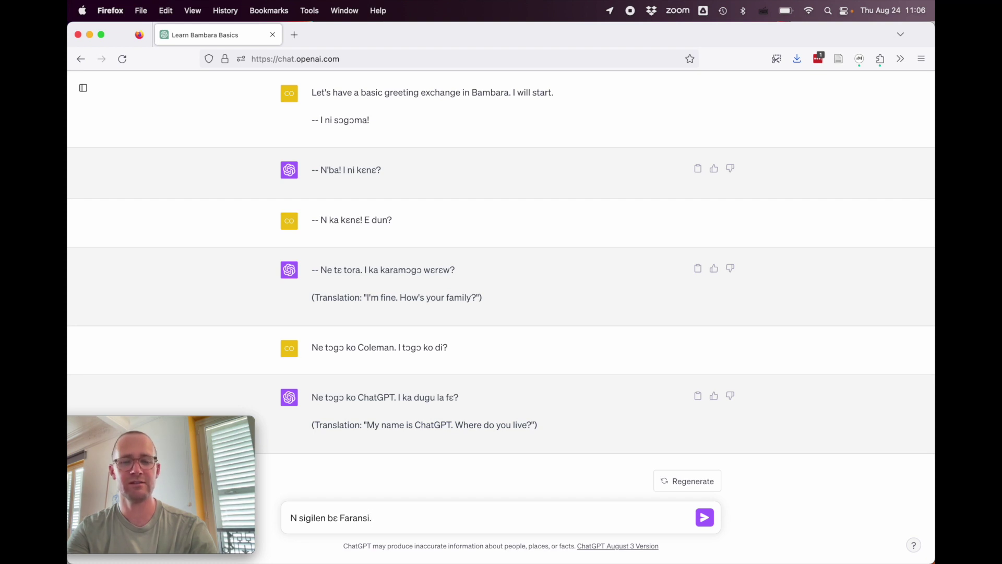
{"action": "key", "text": "Return"}
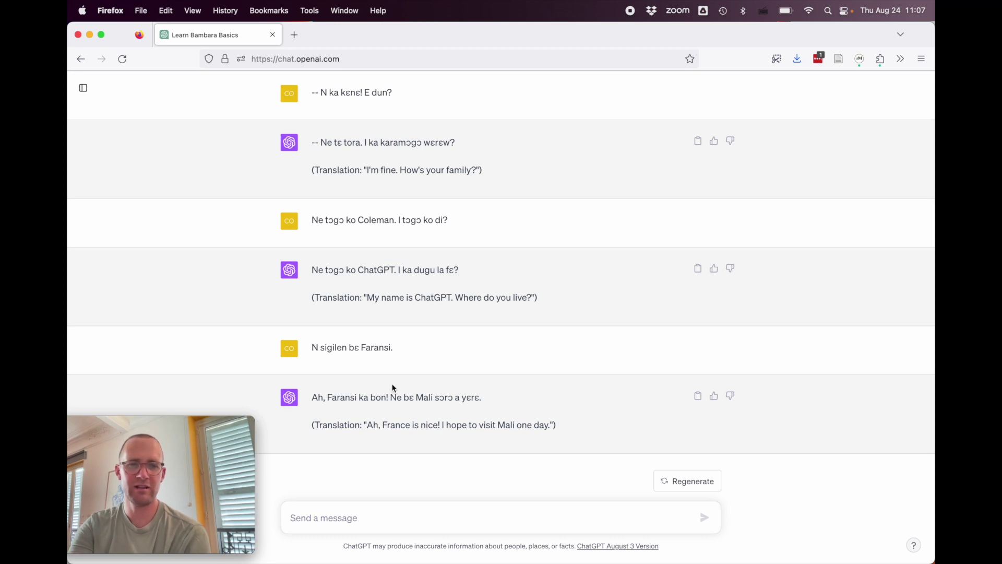
Step: Study the reply's words Faransi, ka, bon, Ne, Mali, sɔrɔ, yɛrɛ and its translation
{"action": "left_click_drag", "start_coordinate": [328, 398], "coordinate": [356, 398]}
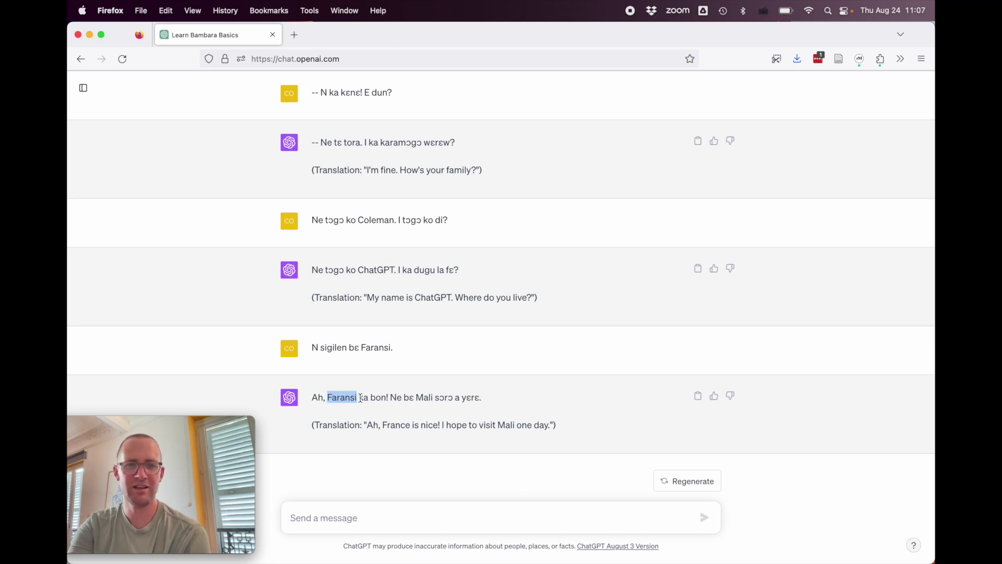
{"action": "double_click", "coordinate": [361, 398]}
{"action": "double_click", "coordinate": [378, 398]}
{"action": "double_click", "coordinate": [396, 398]}
{"action": "left_click", "coordinate": [418, 395]}
{"action": "double_click", "coordinate": [419, 395]}
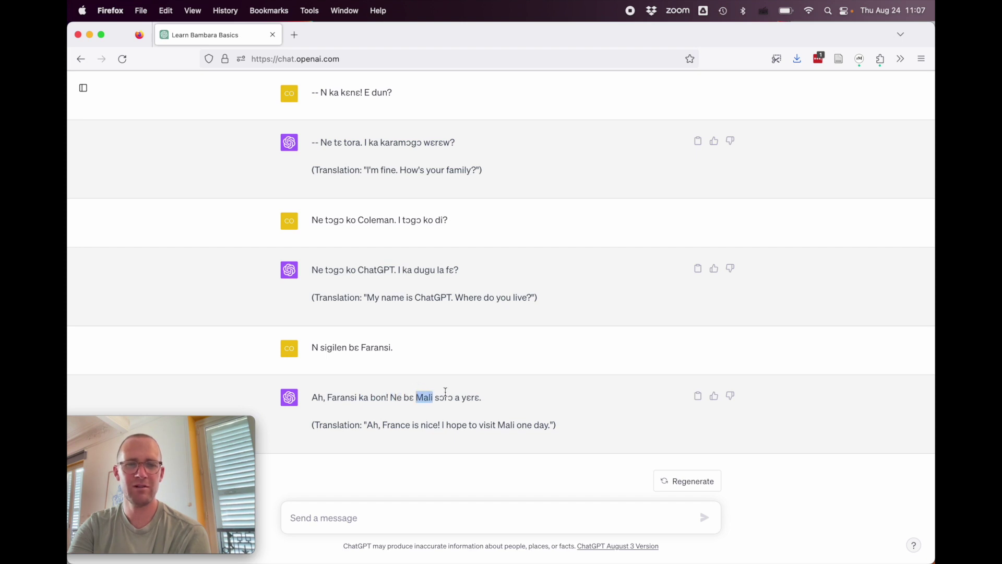
{"action": "double_click", "coordinate": [443, 396]}
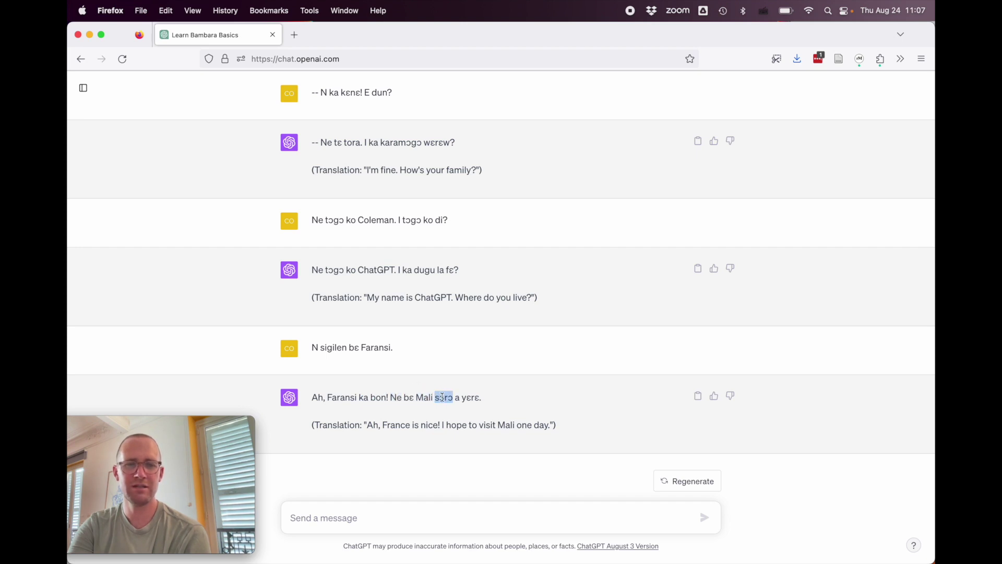
{"action": "double_click", "coordinate": [470, 395]}
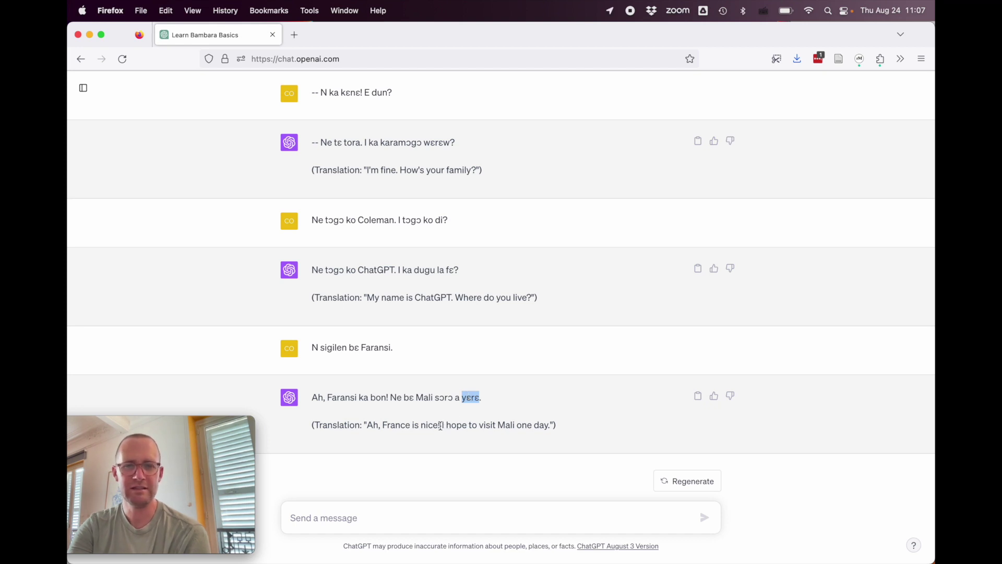
{"action": "left_click_drag", "start_coordinate": [440, 423], "coordinate": [539, 426]}
Step: Send the Bambara farewell "I ni ce baro la. K'an bɛn!"
{"action": "left_click", "coordinate": [578, 426]}
{"action": "left_click", "coordinate": [488, 514]}
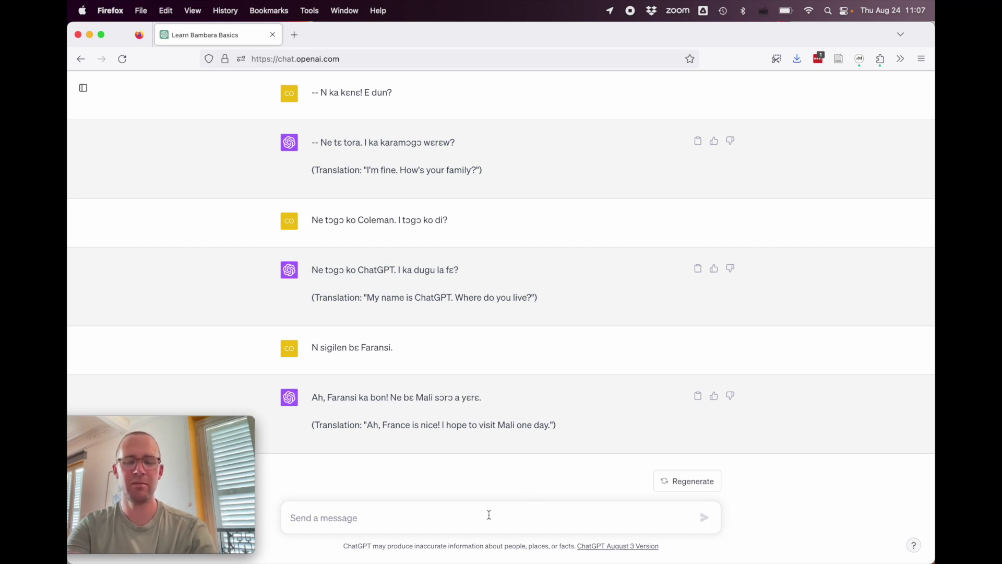
{"action": "type", "text": "I ni ce"}
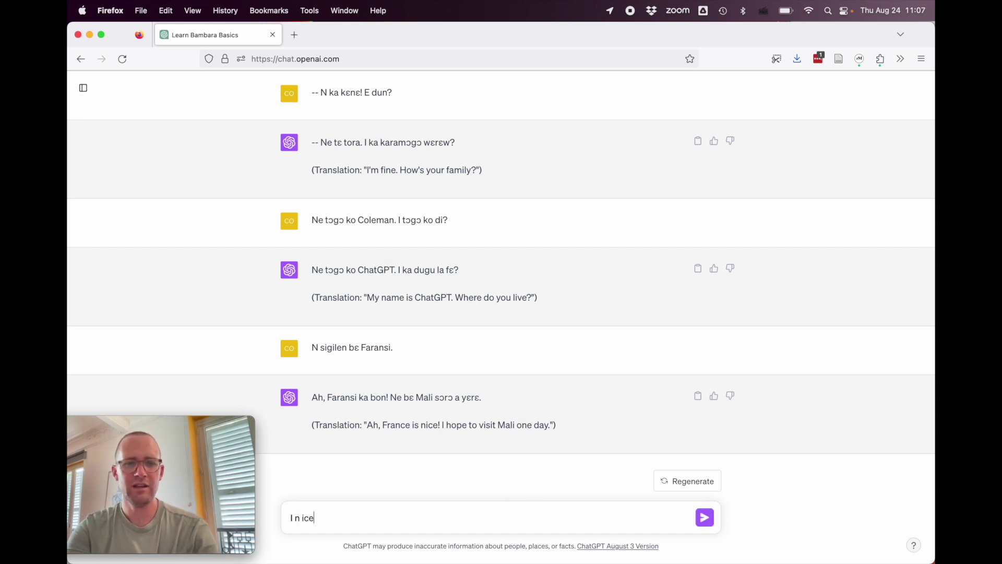
{"action": "key", "text": "BackSpace"}
{"action": "key", "text": "BackSpace"}
{"action": "key", "text": "BackSpace"}
{"action": "key", "text": "BackSpace"}
{"action": "type", "text": "i ce"}
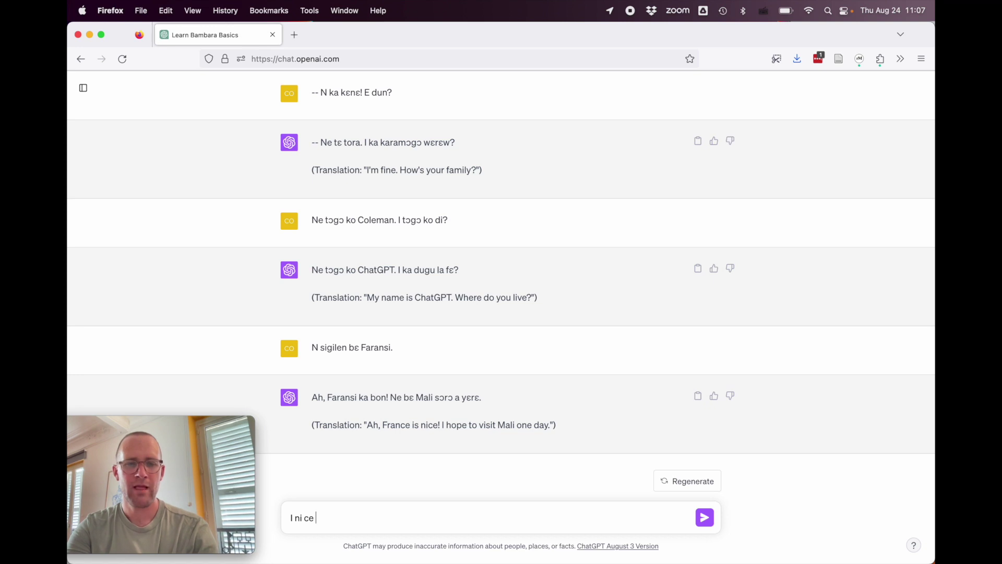
{"action": "type", "text": " baro la."}
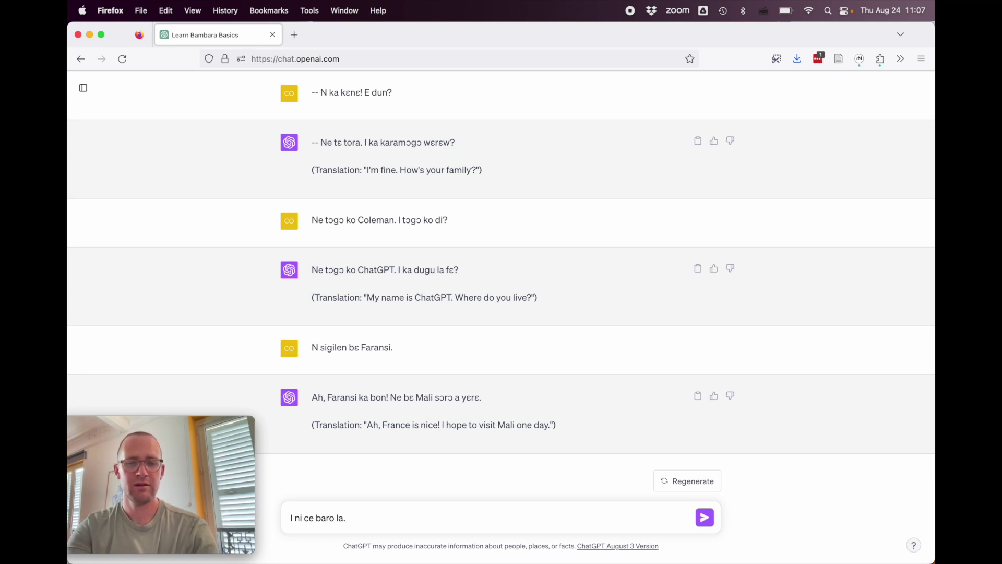
{"action": "type", "text": " K'an bɛn!"}
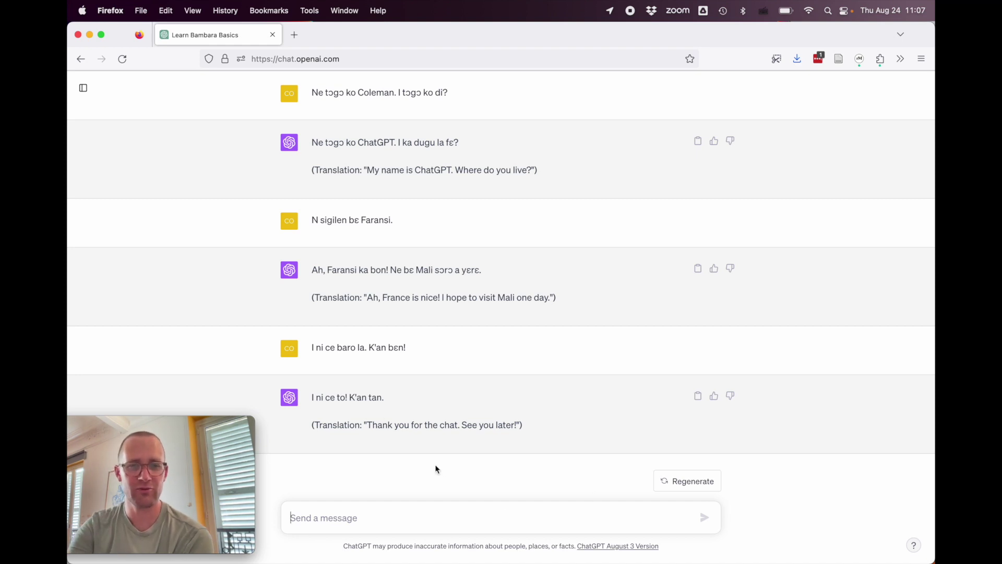
Step: Highlight the words tɔ, K'an and tan in the reply, then its English translation line
{"action": "double_click", "coordinate": [342, 397]}
{"action": "left_click", "coordinate": [333, 394]}
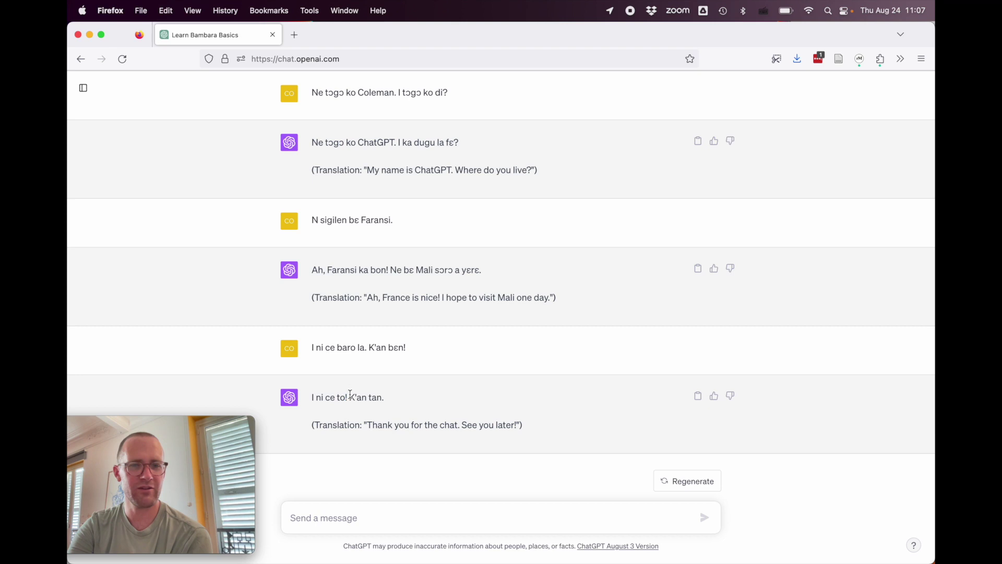
{"action": "mouse_move", "coordinate": [350, 395]}
{"action": "left_mouse_down"}
{"action": "mouse_move", "coordinate": [387, 394]}
{"action": "mouse_move", "coordinate": [350, 397]}
{"action": "left_mouse_up"}
{"action": "left_click", "coordinate": [377, 395]}
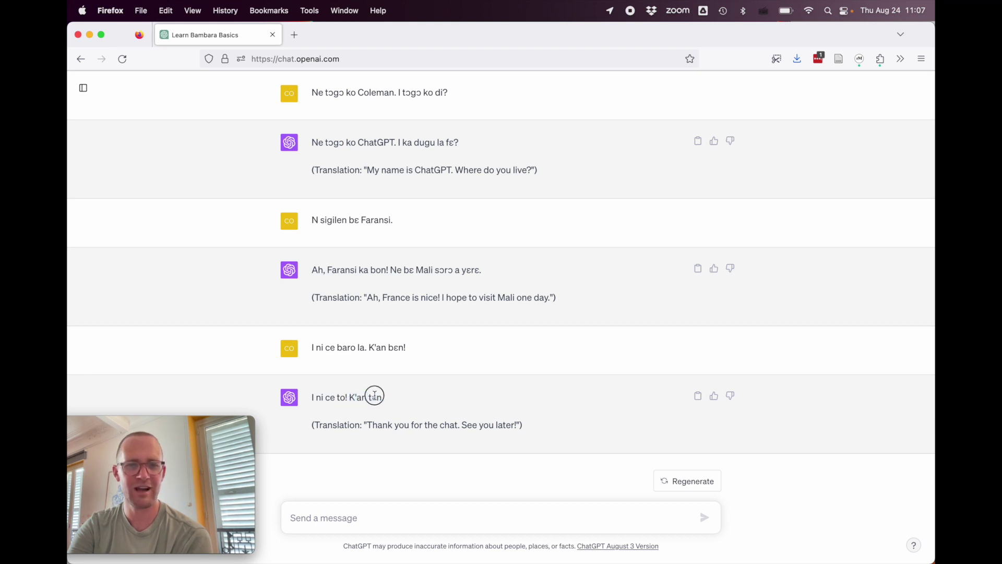
{"action": "double_click", "coordinate": [375, 395]}
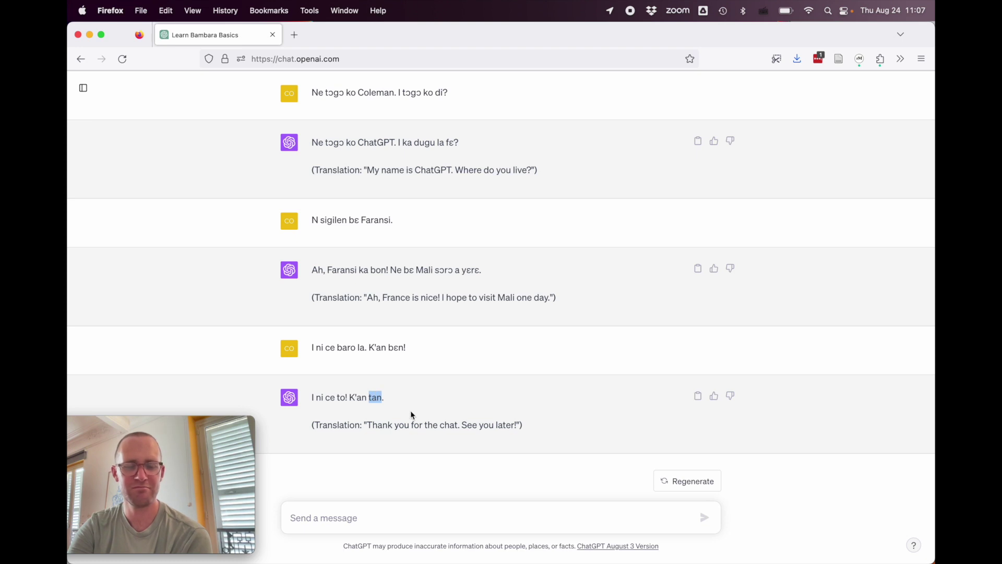
{"action": "triple_click", "coordinate": [439, 425]}
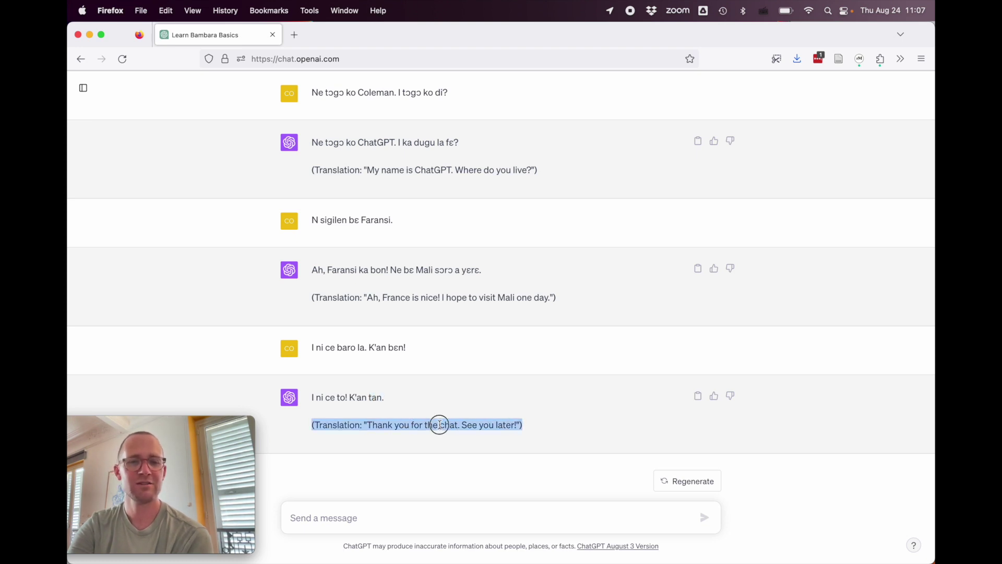
Step: Load jemukanmalitelegraph.wordpress.com in a new tab and select the BRICS article's first sentence
{"action": "left_click", "coordinate": [557, 428]}
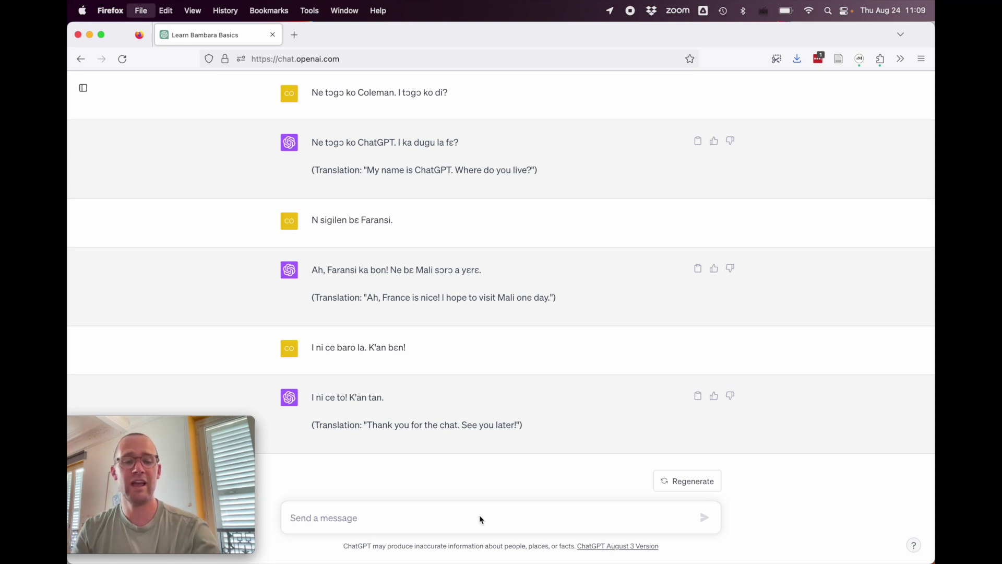
{"action": "key", "text": "super+t"}
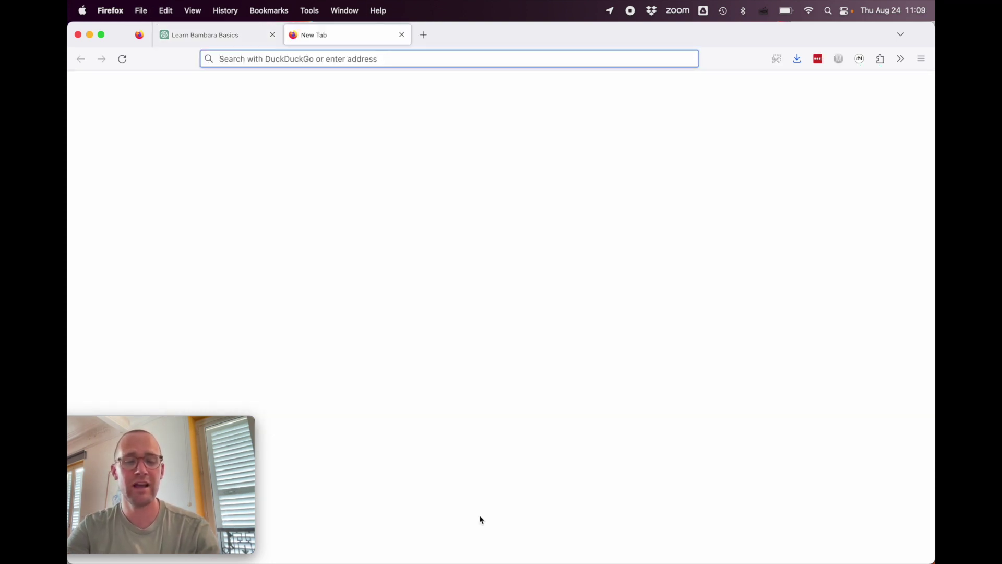
{"action": "type", "text": "jemukanmalitelegraph.wordpress.com"}
{"action": "key", "text": "Return"}
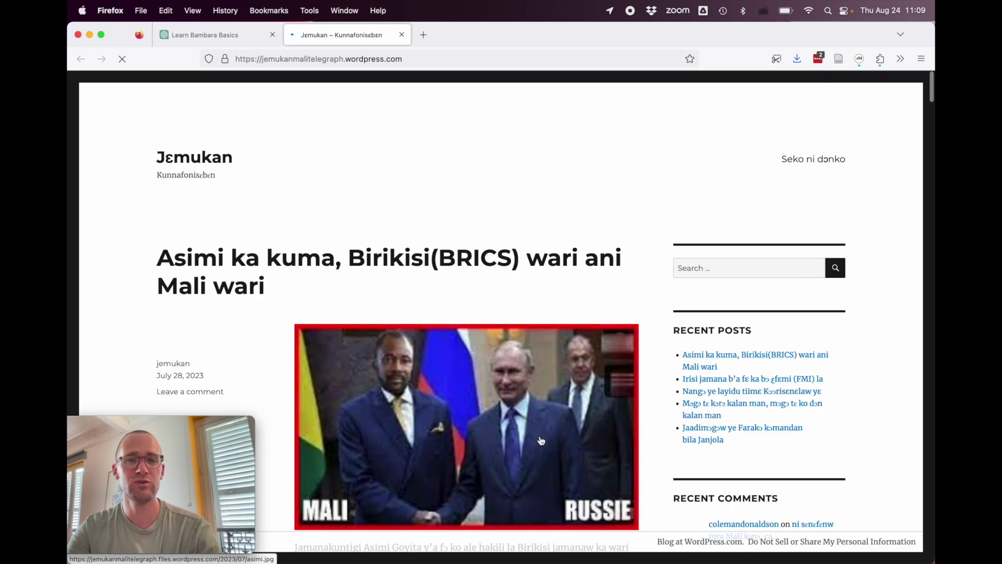
{"action": "scroll", "coordinate": [555, 164], "scroll_direction": "down", "scroll_amount": 5}
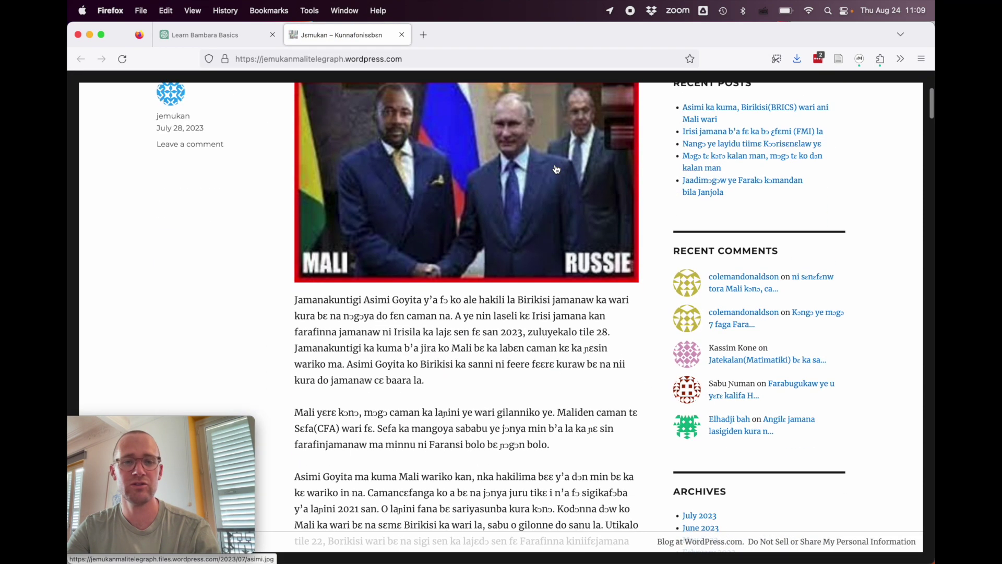
{"action": "left_click_drag", "start_coordinate": [295, 276], "coordinate": [450, 290]}
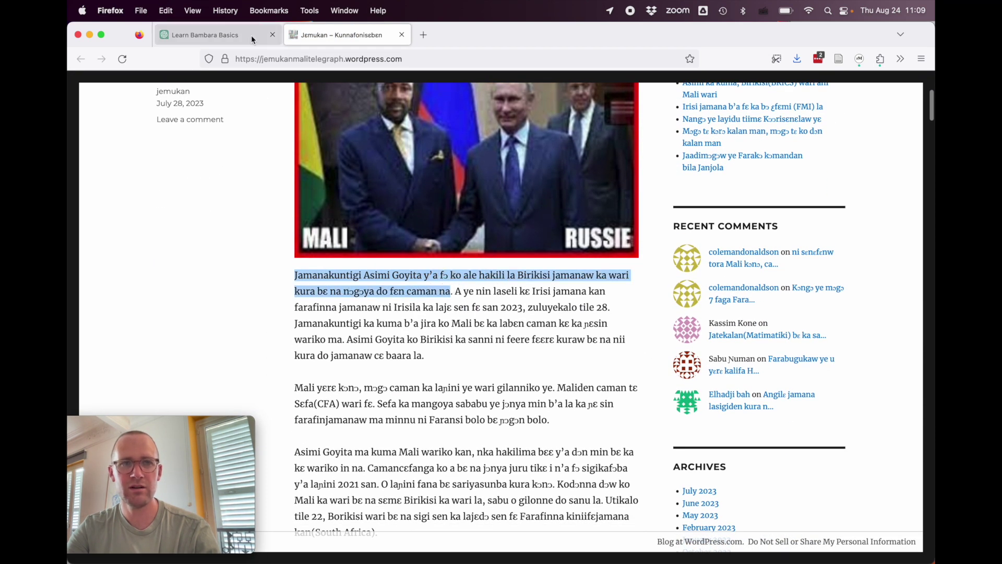
Step: Copy the news sentence and paste it into the ChatGPT message box
{"action": "key", "text": "super+c"}
{"action": "scroll", "coordinate": [343, 208], "scroll_direction": "up", "scroll_amount": 5}
{"action": "key", "text": "ctrl+shift+Tab"}
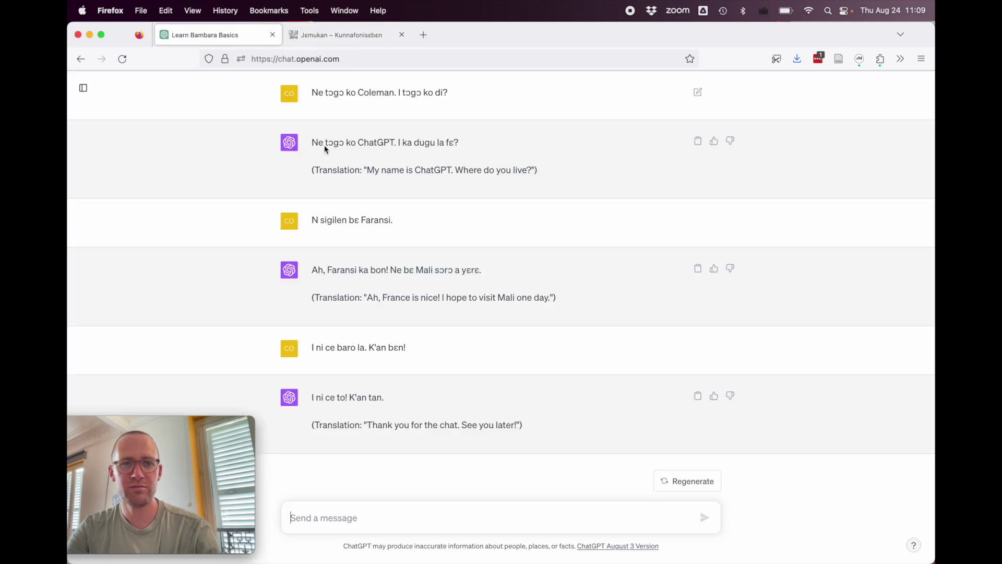
{"action": "key", "text": "super+v"}
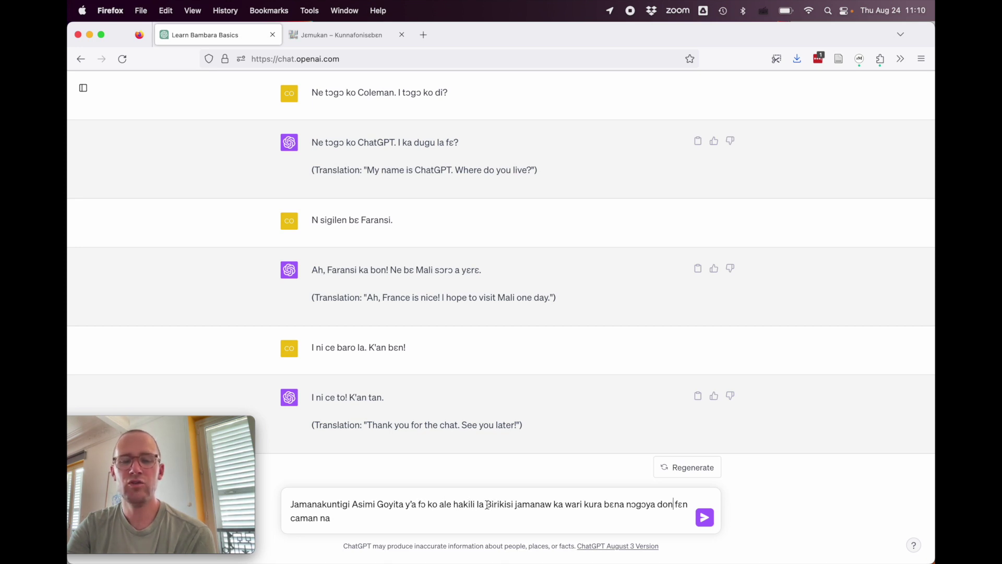
Step: Add "Can you translate this sentence?" on a new line below it and send
{"action": "left_click_drag", "start_coordinate": [487, 504], "coordinate": [684, 510]}
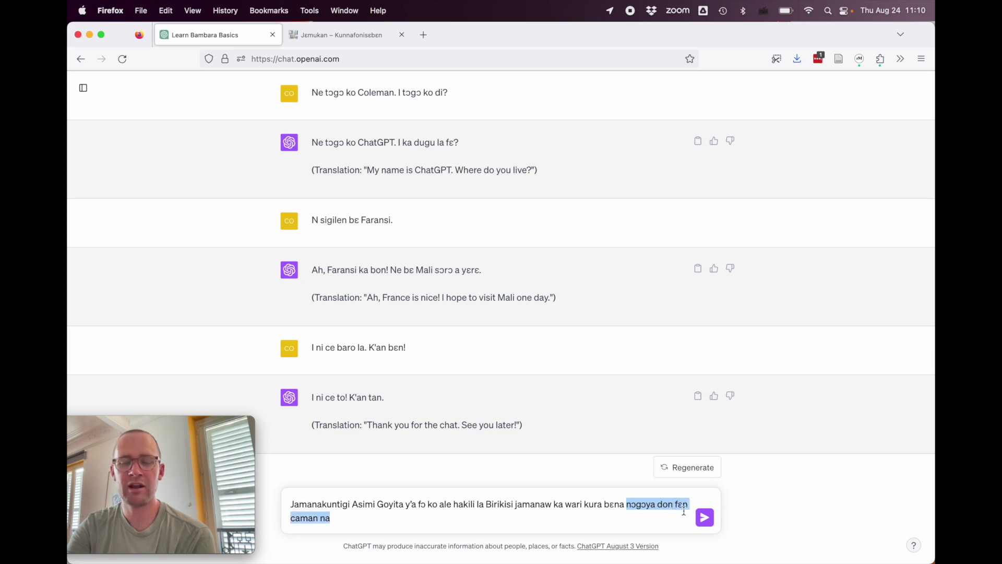
{"action": "left_click", "coordinate": [647, 519]}
{"action": "key", "text": "shift+Return"}
{"action": "key", "text": "shift+Return"}
{"action": "type", "text": "Can you "}
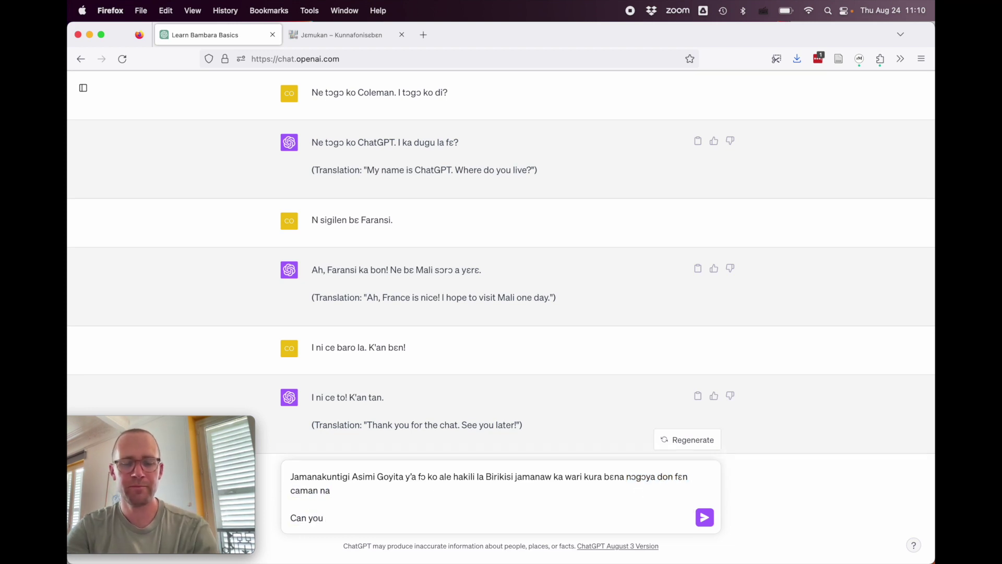
{"action": "type", "text": "translate this sentence?"}
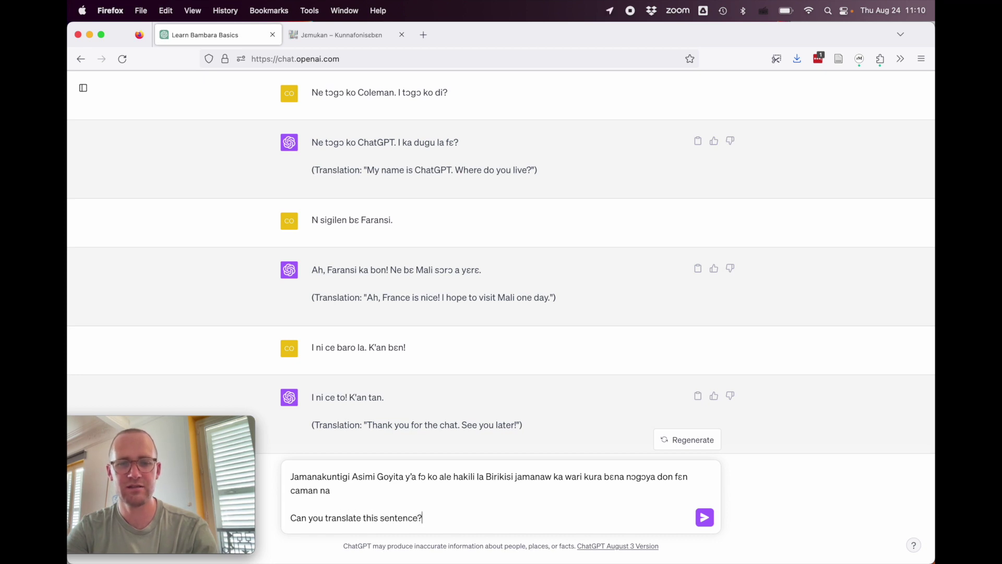
{"action": "key", "text": "Return"}
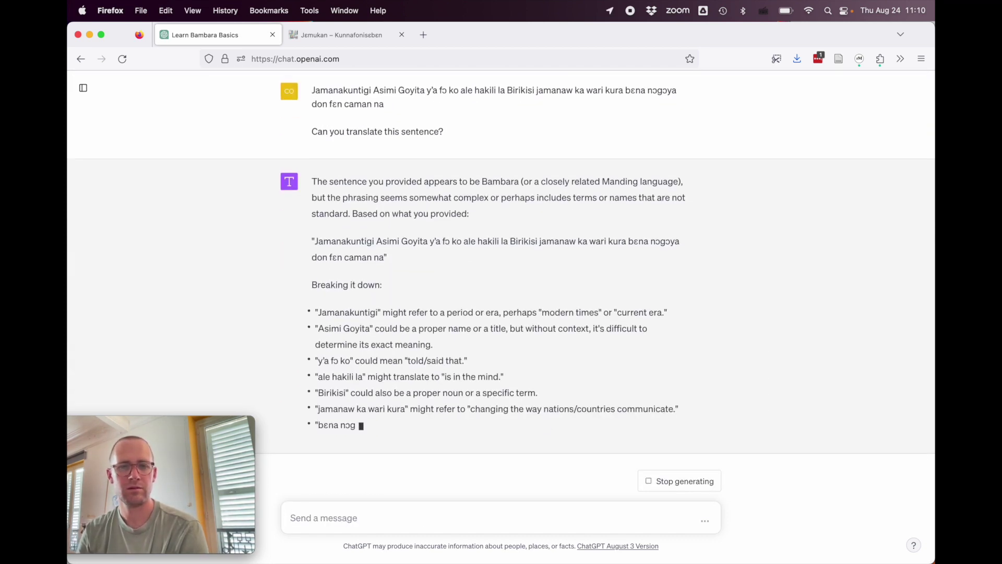
Step: Read the opening paragraph of ChatGPT's translation reply
{"action": "scroll", "coordinate": [679, 313], "scroll_direction": "up", "scroll_amount": 5}
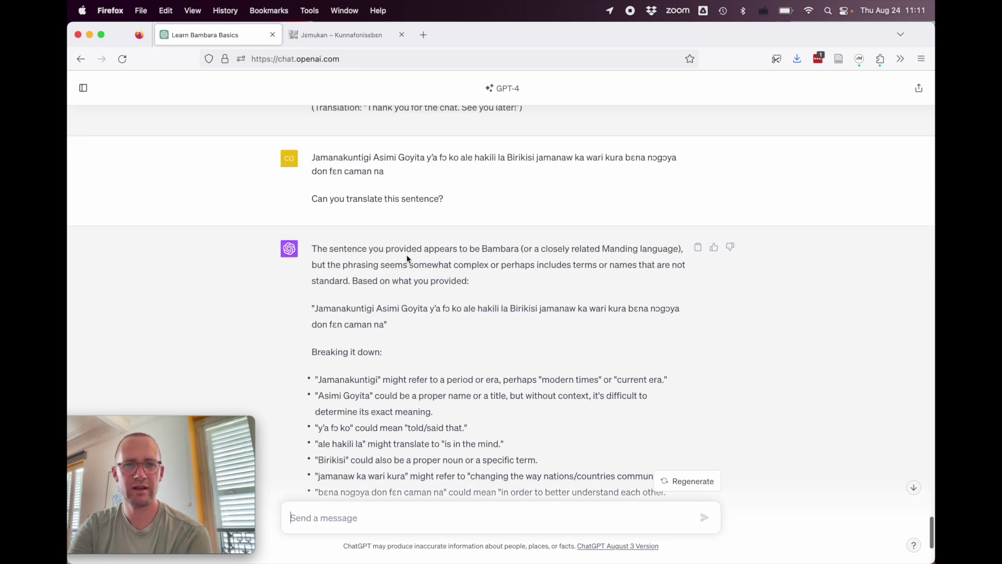
{"action": "triple_click", "coordinate": [410, 248]}
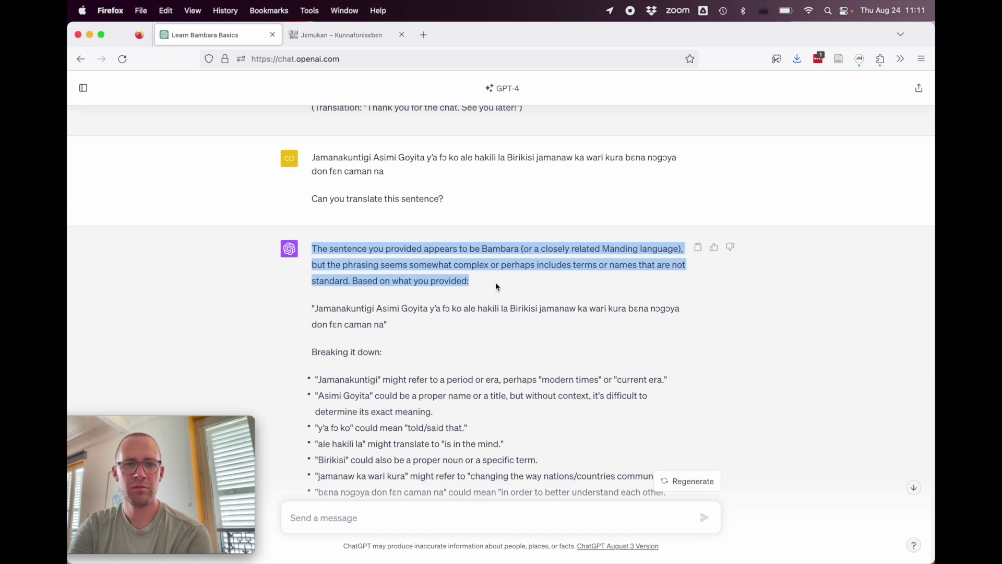
{"action": "left_click", "coordinate": [521, 283]}
{"action": "scroll", "coordinate": [471, 296], "scroll_direction": "down", "scroll_amount": 3}
{"action": "scroll", "coordinate": [401, 326], "scroll_direction": "down", "scroll_amount": 2}
Step: Read the word-by-word bullets, from Jamanakuntigi and Asimi Goyita through bɛna nɔgɔya
{"action": "double_click", "coordinate": [346, 272]}
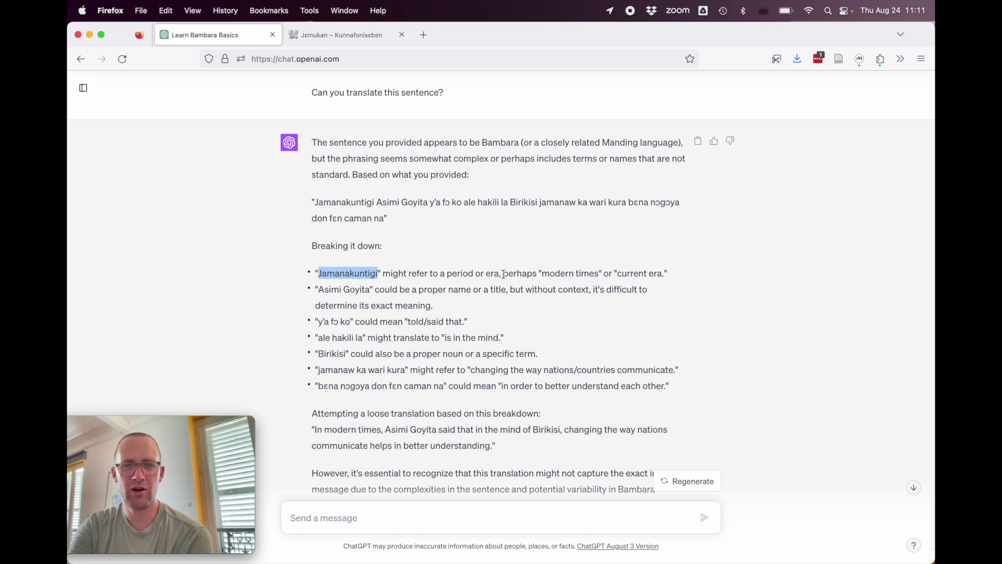
{"action": "triple_click", "coordinate": [364, 289]}
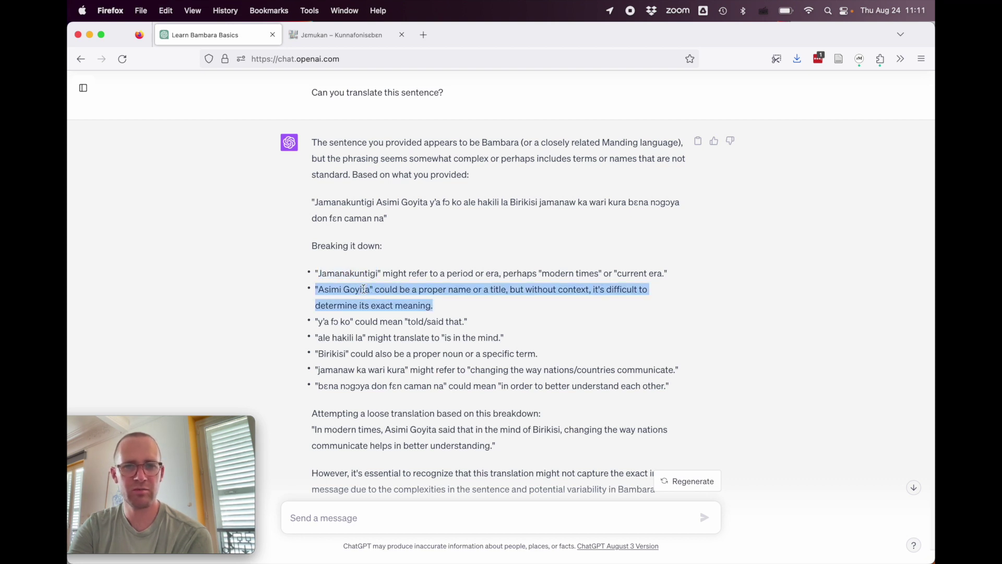
{"action": "triple_click", "coordinate": [344, 322]}
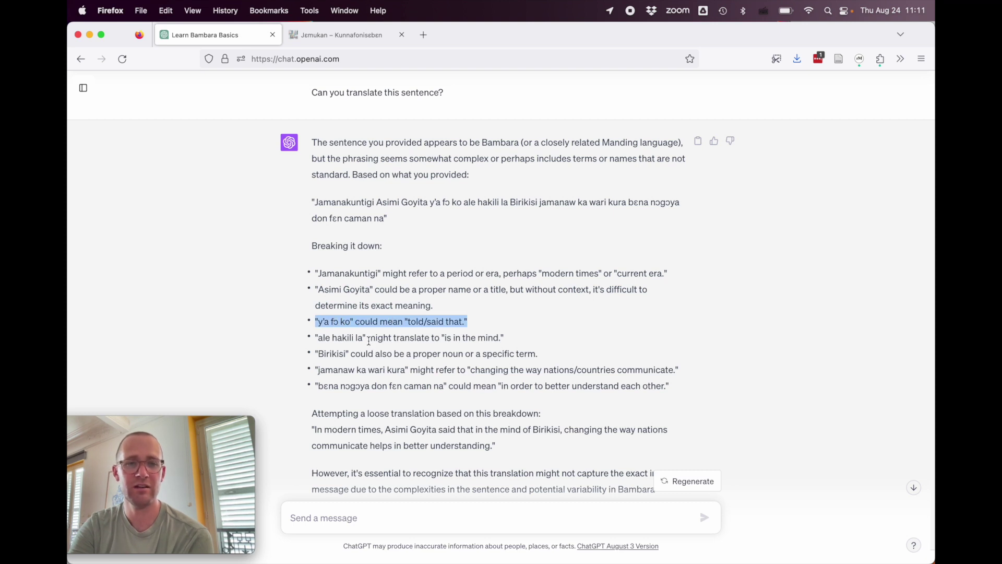
{"action": "triple_click", "coordinate": [369, 340]}
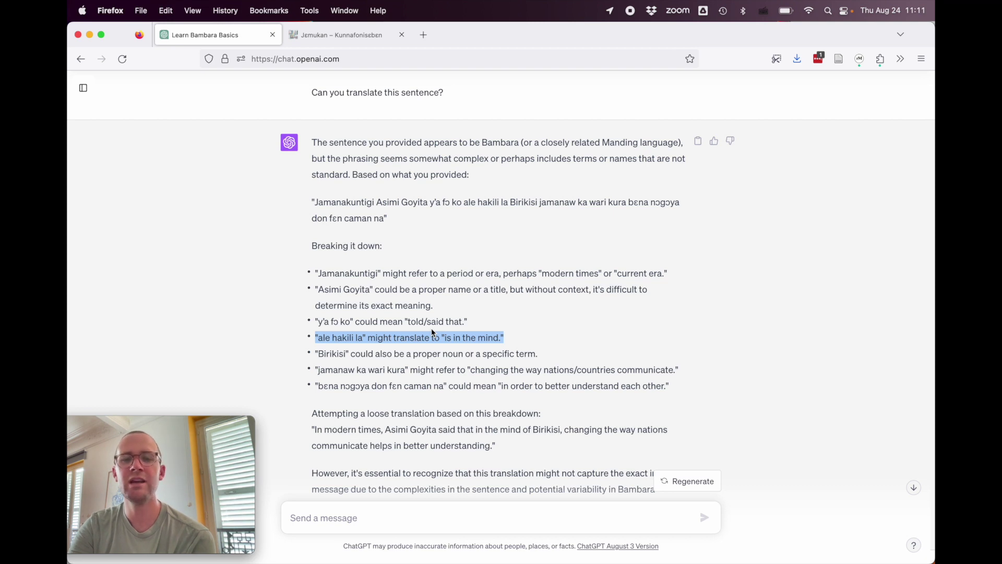
{"action": "triple_click", "coordinate": [414, 355]}
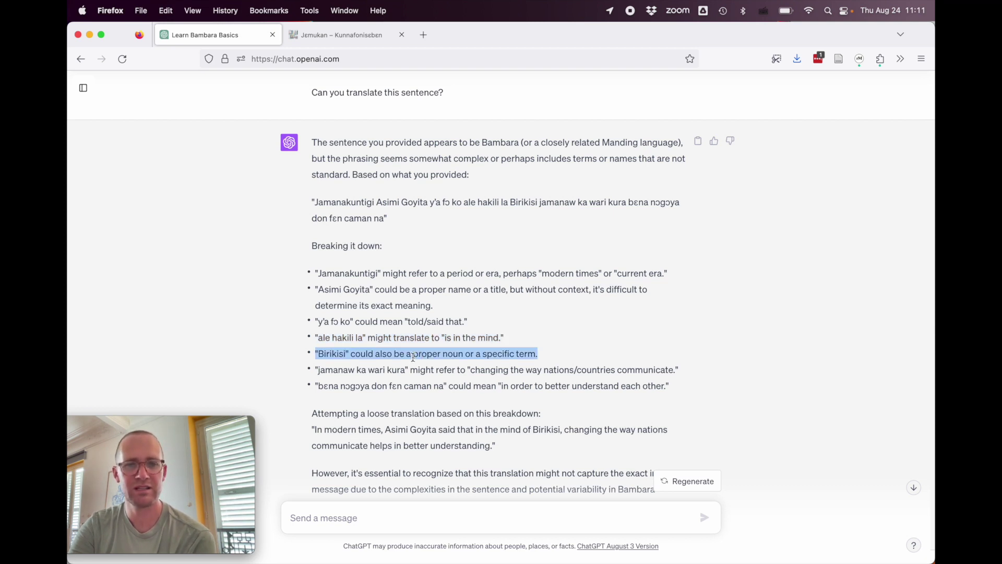
{"action": "scroll", "coordinate": [427, 357], "scroll_direction": "down", "scroll_amount": 3}
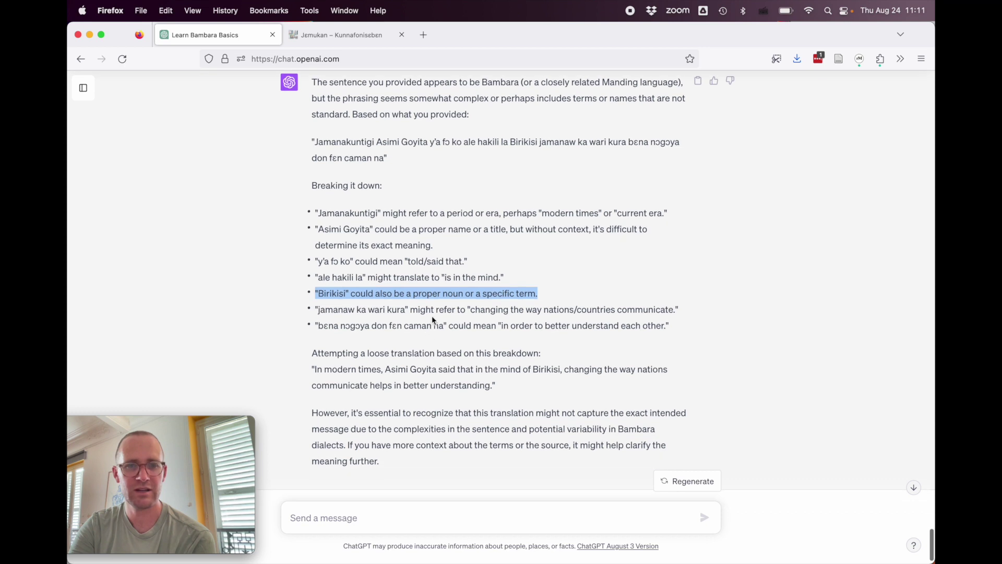
{"action": "double_click", "coordinate": [422, 310]}
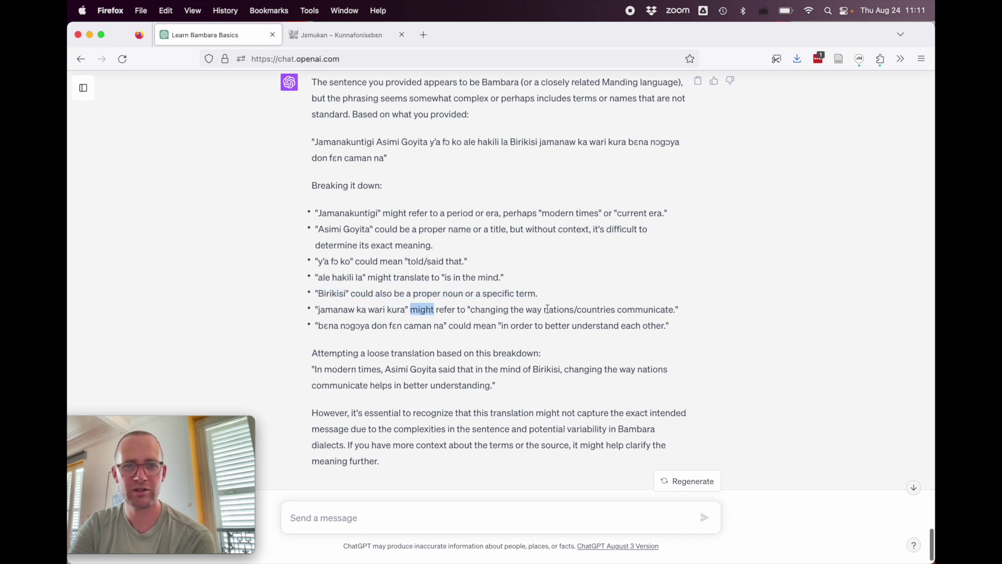
{"action": "triple_click", "coordinate": [604, 309]}
{"action": "triple_click", "coordinate": [506, 328]}
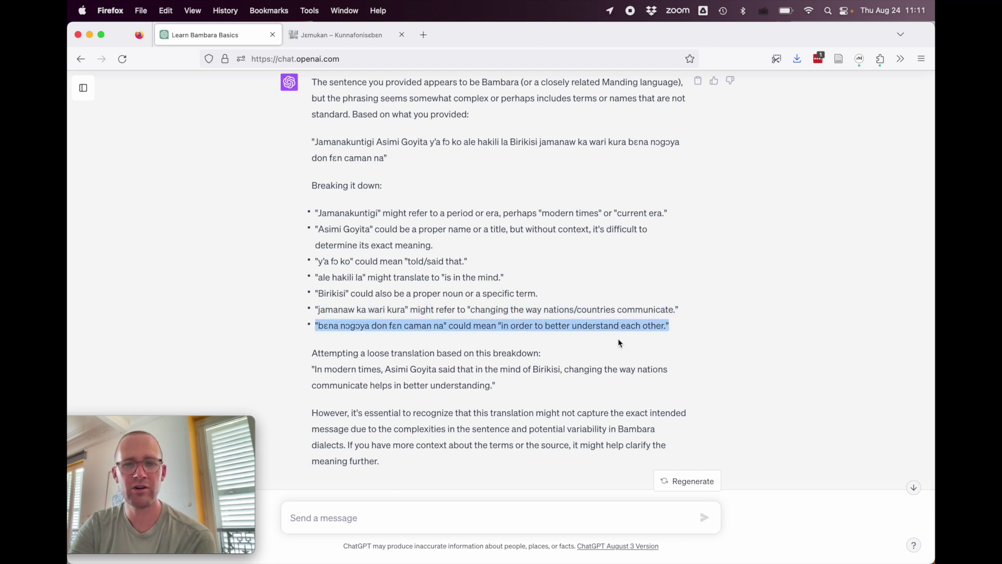
Step: Read the loose English translation paragraph and the caveat mentioning "essential"
{"action": "scroll", "coordinate": [488, 358], "scroll_direction": "down", "scroll_amount": 2}
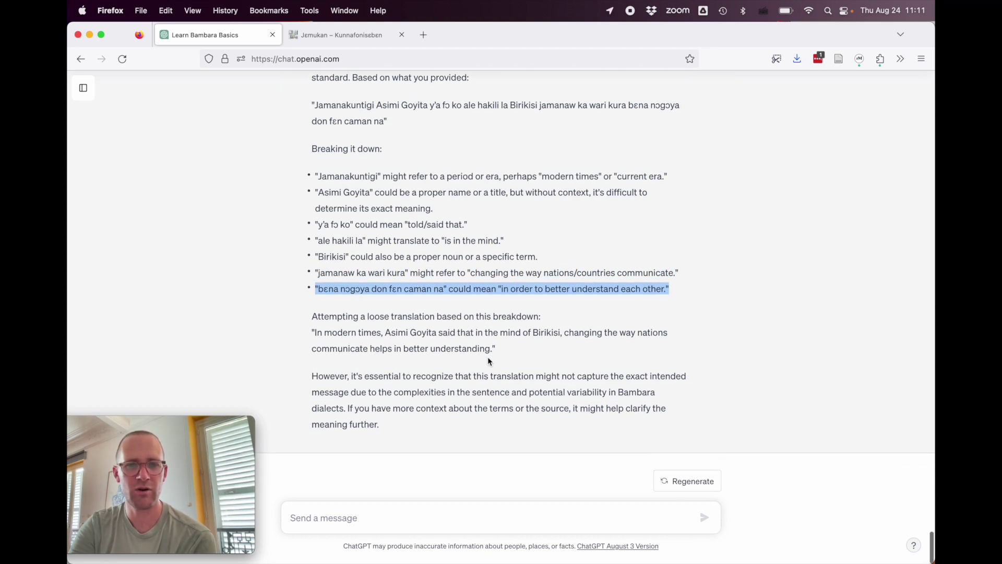
{"action": "triple_click", "coordinate": [372, 345]}
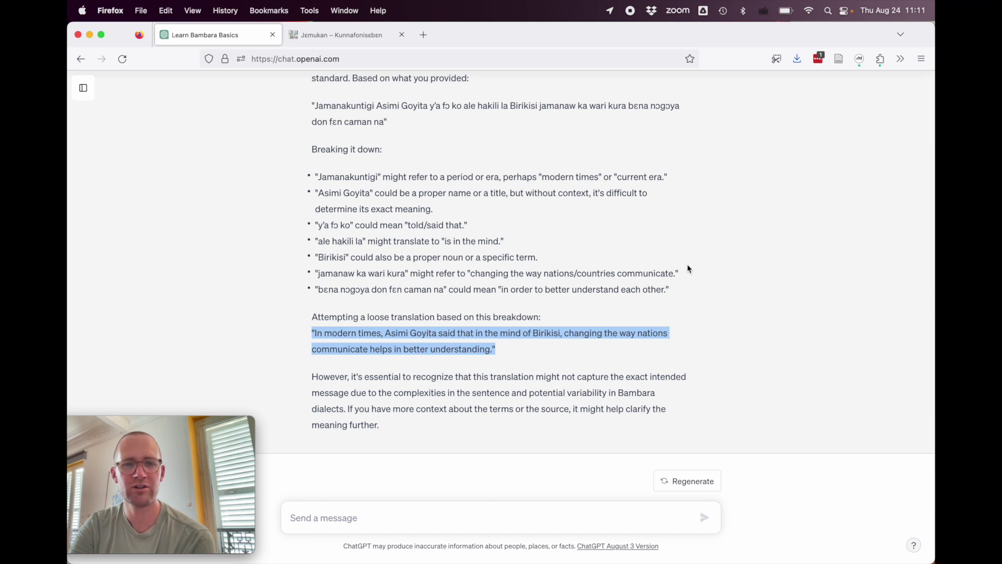
{"action": "double_click", "coordinate": [393, 377]}
{"action": "left_click", "coordinate": [626, 373]}
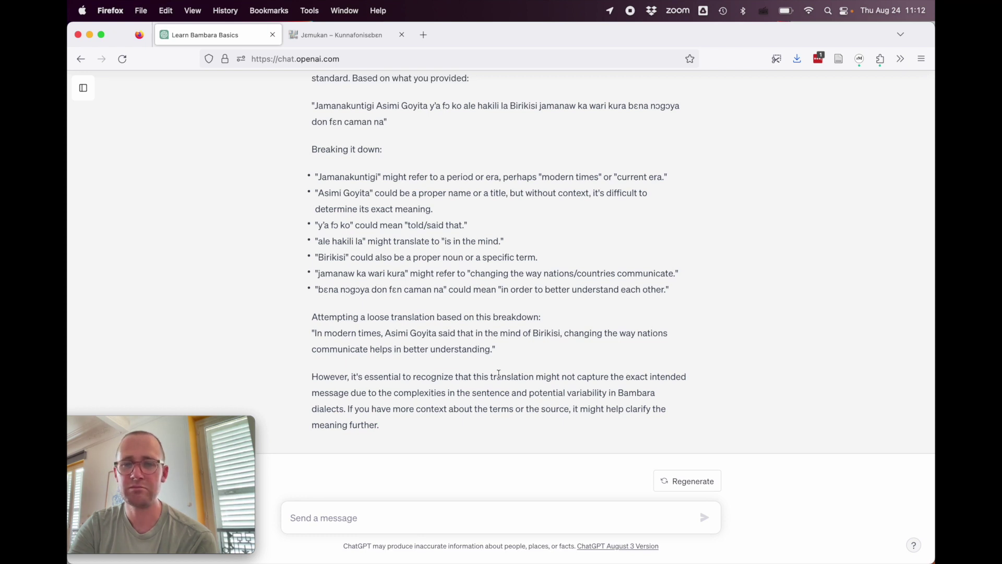
{"action": "scroll", "coordinate": [468, 303], "scroll_direction": "up", "scroll_amount": 5}
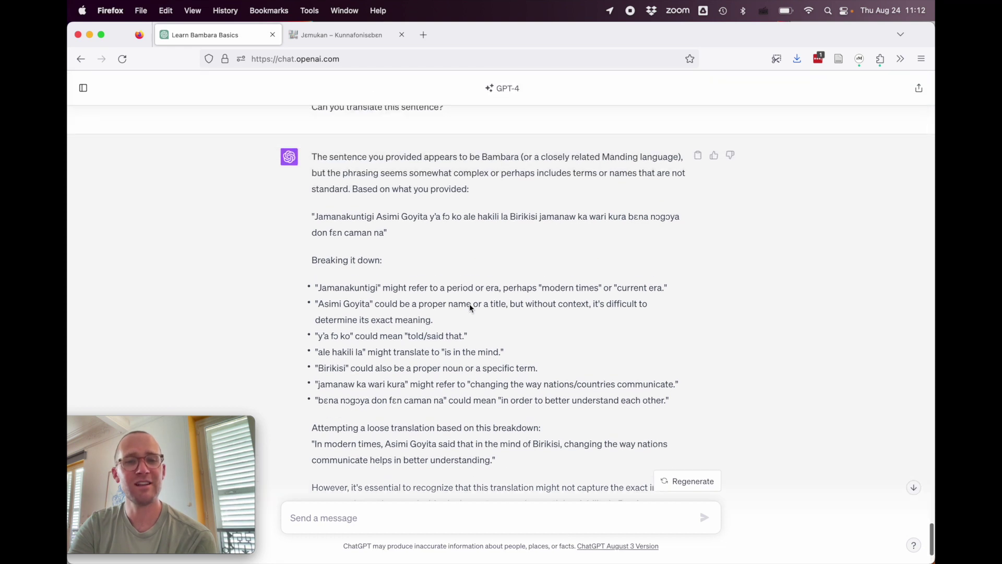
{"action": "scroll", "coordinate": [468, 303], "scroll_direction": "down", "scroll_amount": 5}
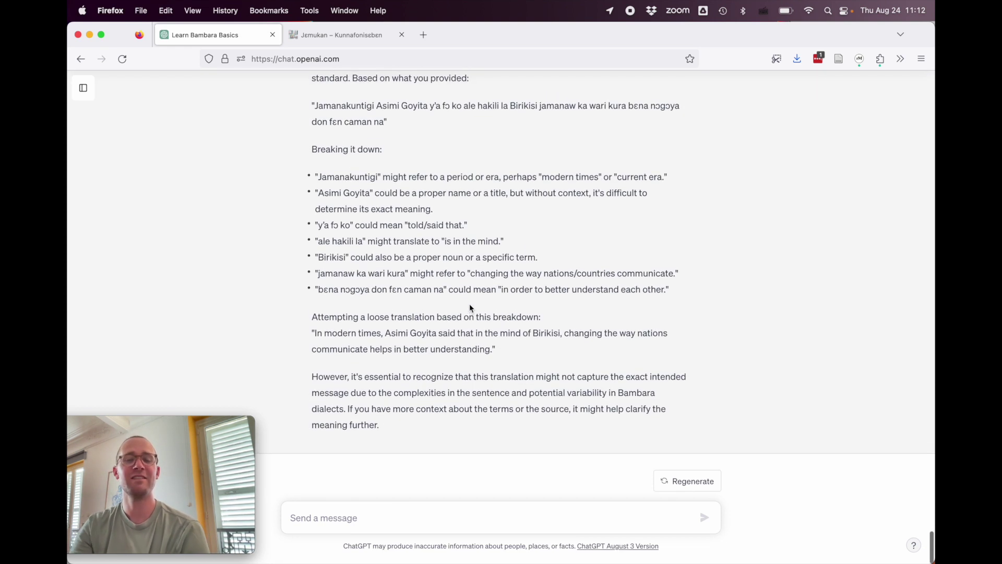